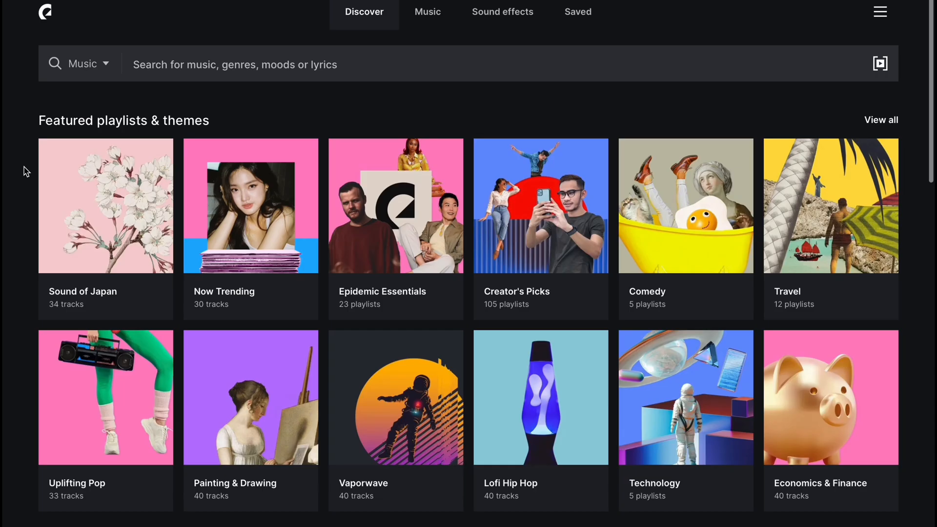
- Browse the featured playlists and the music genres, moods and themes in the Epidemic Sound catalogue
{"action": "scroll", "coordinate": [25, 168], "scroll_direction": "down", "scroll_amount": 7}
{"action": "scroll", "coordinate": [24, 167], "scroll_direction": "down", "scroll_amount": 5}
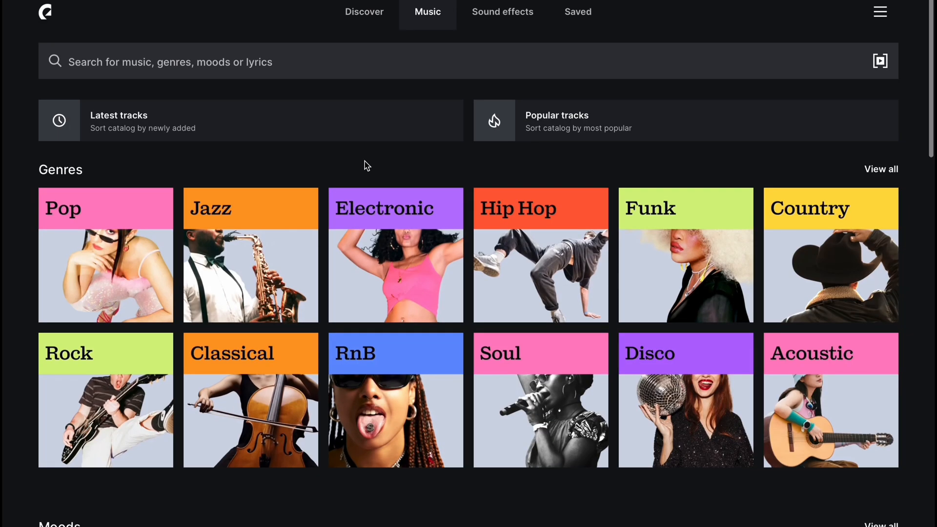
{"action": "scroll", "coordinate": [365, 176], "scroll_direction": "down", "scroll_amount": 10}
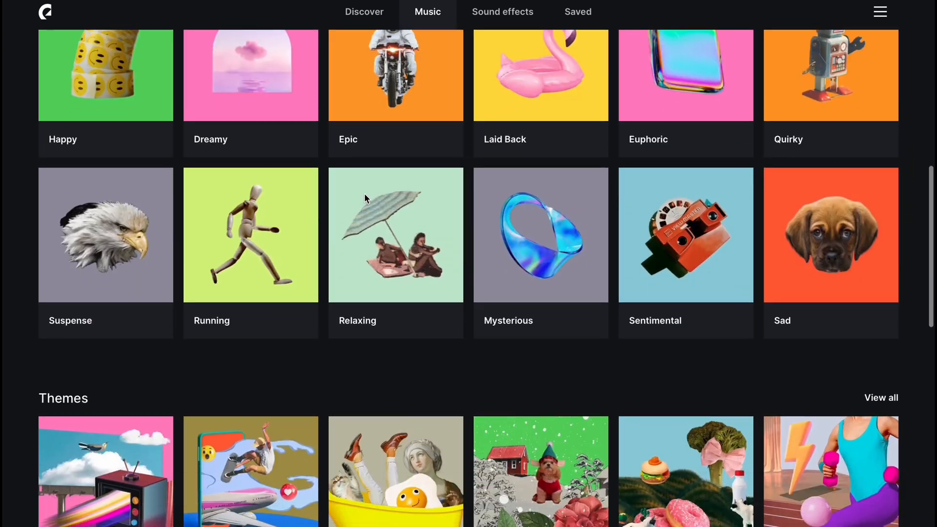
{"action": "scroll", "coordinate": [364, 193], "scroll_direction": "down", "scroll_amount": 5}
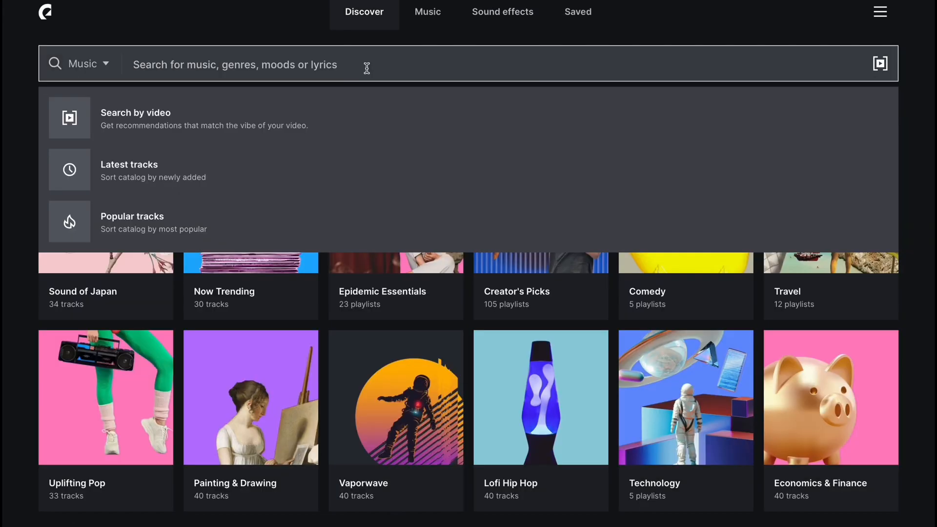
- Search the music catalogue for "chilled out" and look through the matching tracks
{"action": "type", "text": "chilled"}
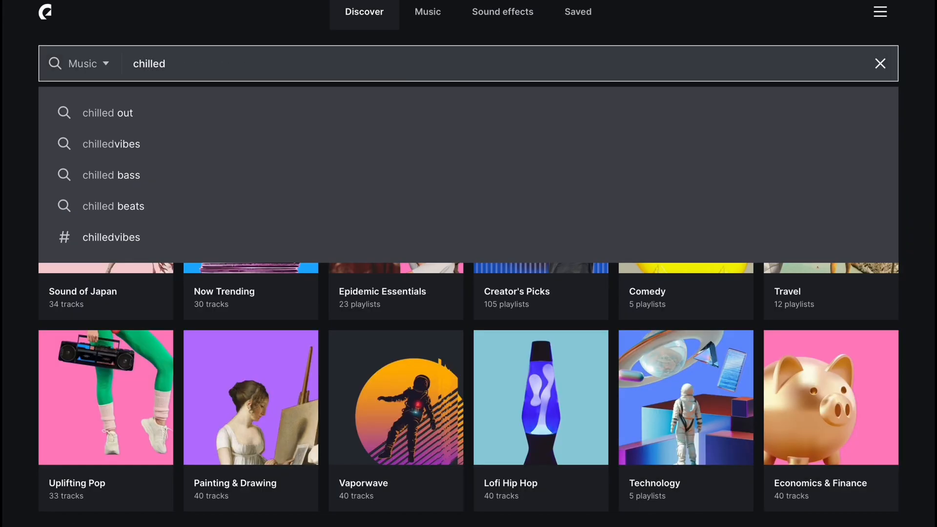
{"action": "left_click", "coordinate": [342, 120]}
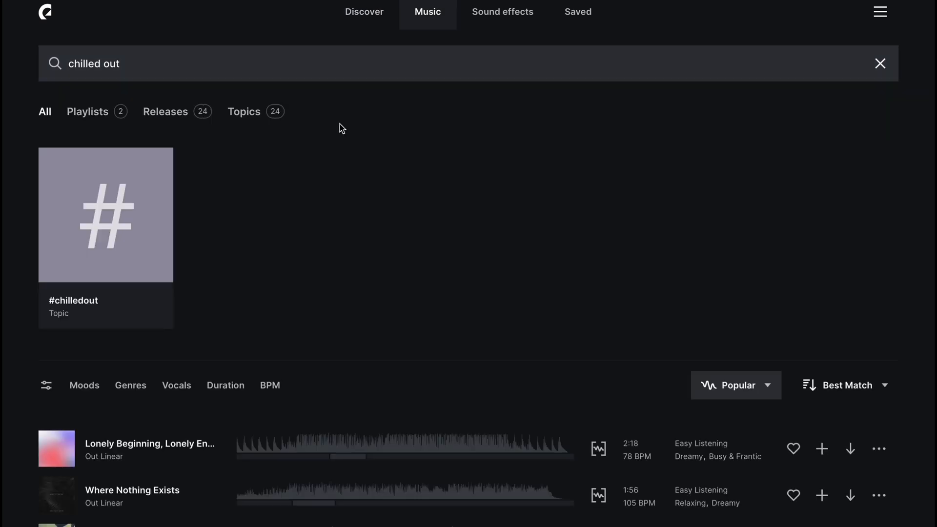
{"action": "scroll", "coordinate": [309, 217], "scroll_direction": "down", "scroll_amount": 7}
{"action": "left_click", "coordinate": [62, 302]}
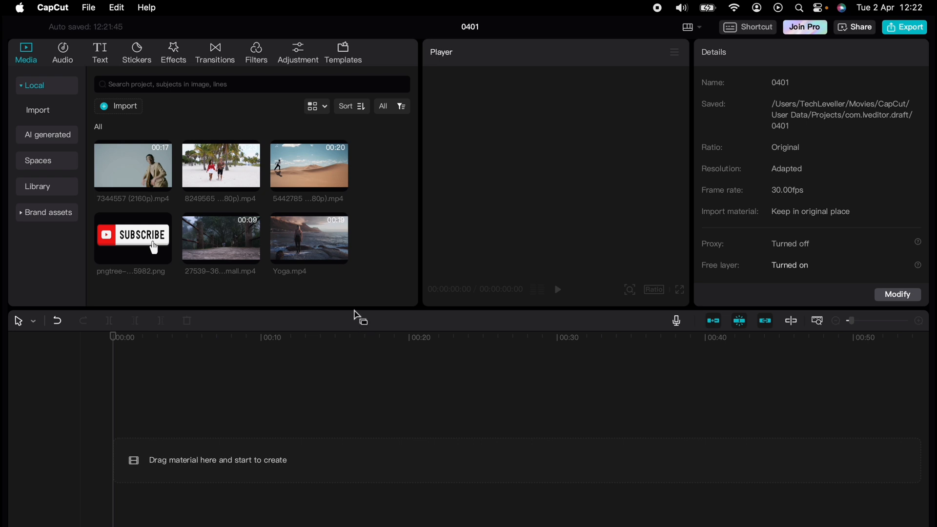
- In CapCut, place Yoga.mp4 at the start of the empty timeline and add a default text clip above it
{"action": "left_click_drag", "start_coordinate": [322, 242], "coordinate": [238, 433]}
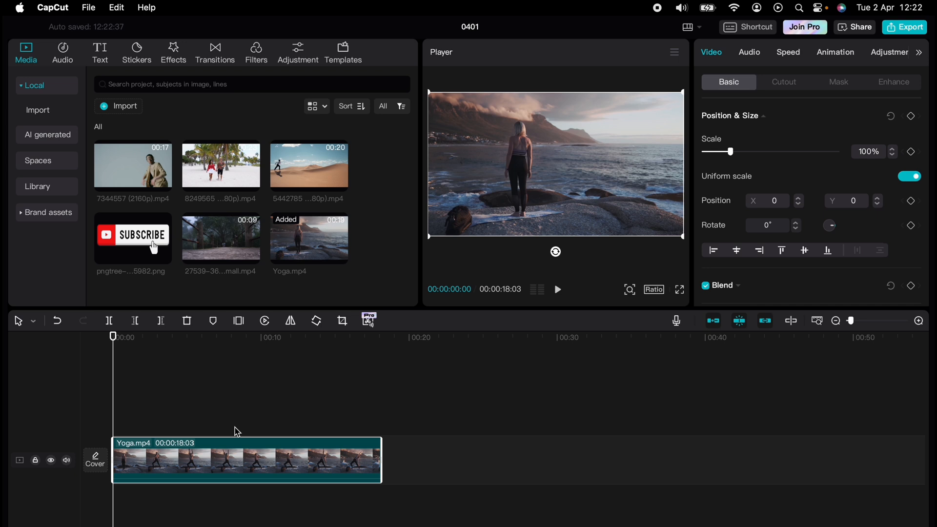
{"action": "left_click", "coordinate": [101, 55]}
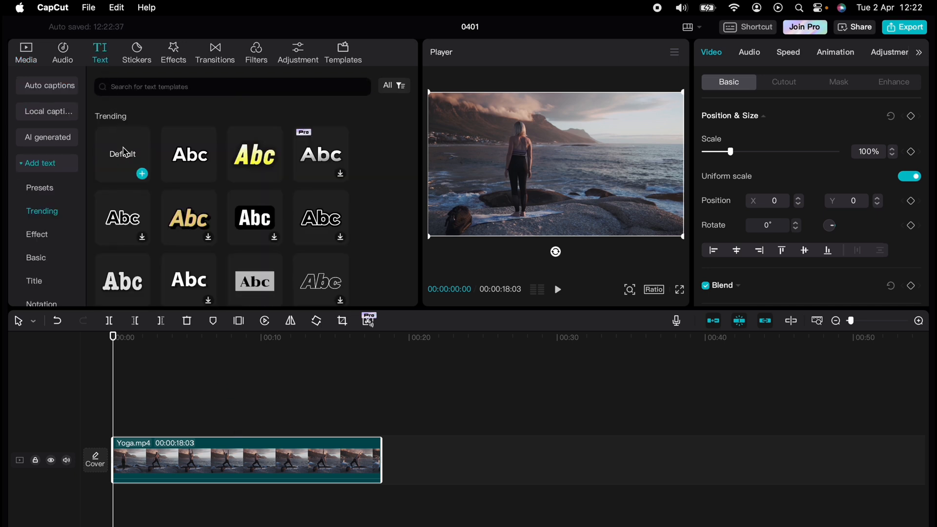
{"action": "left_click", "coordinate": [125, 155]}
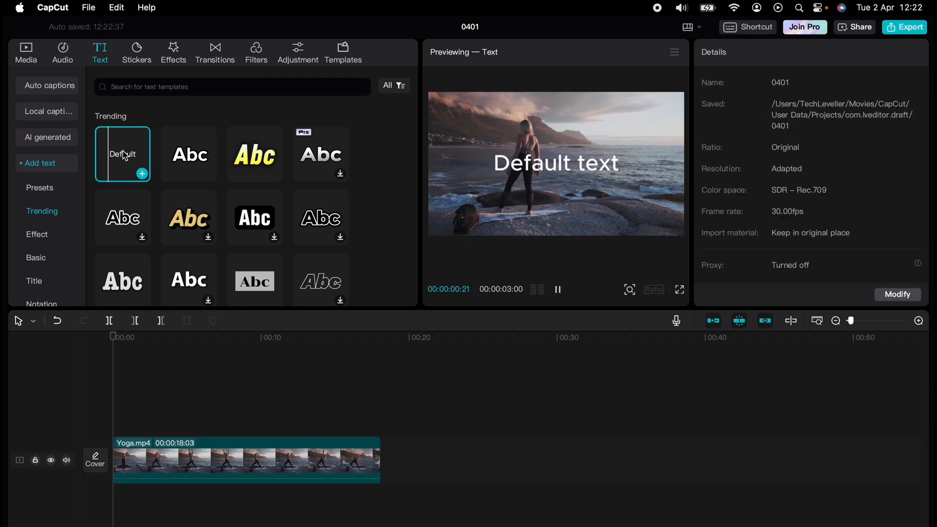
{"action": "left_click_drag", "start_coordinate": [124, 155], "coordinate": [136, 414]}
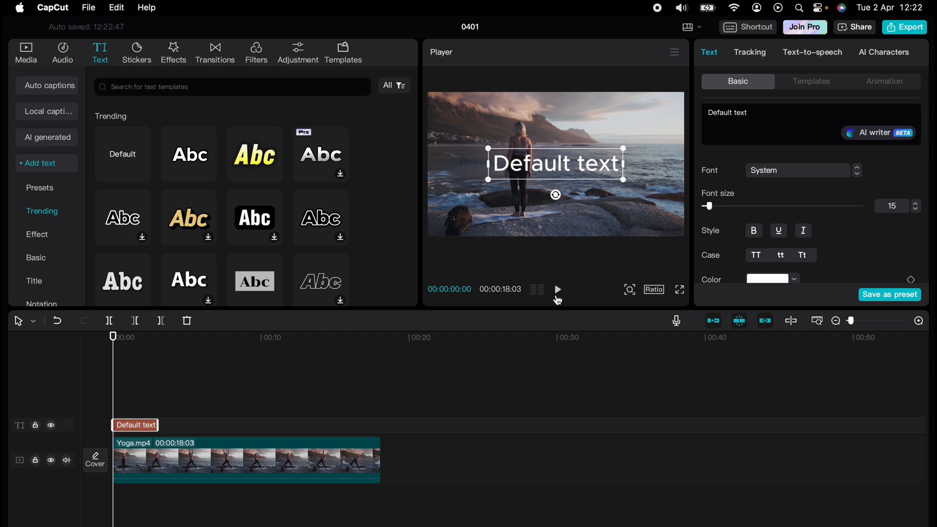
- Turn the default text into a large "Yoga" title in the Sora-Bold font, scaled up across most of the frame
{"action": "left_click", "coordinate": [758, 118]}
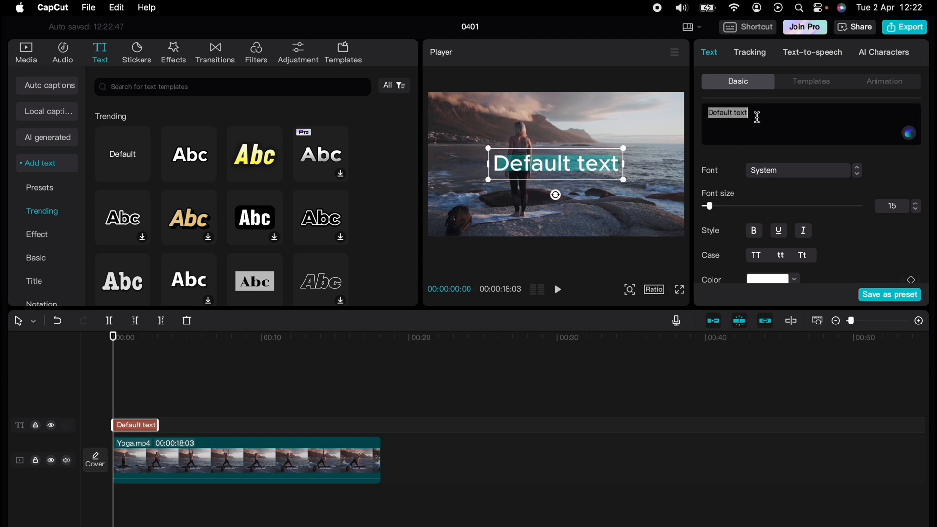
{"action": "type", "text": "Yoga"}
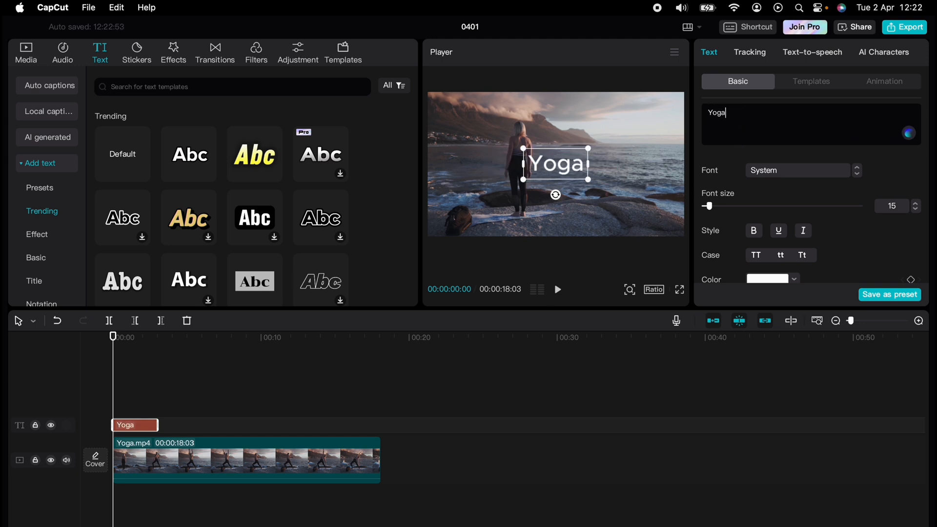
{"action": "left_click", "coordinate": [823, 173]}
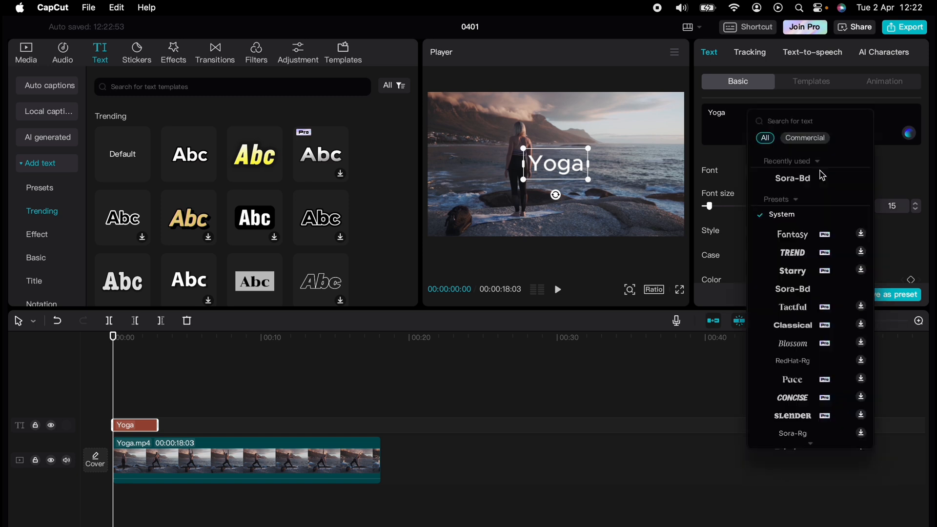
{"action": "left_click", "coordinate": [792, 289]}
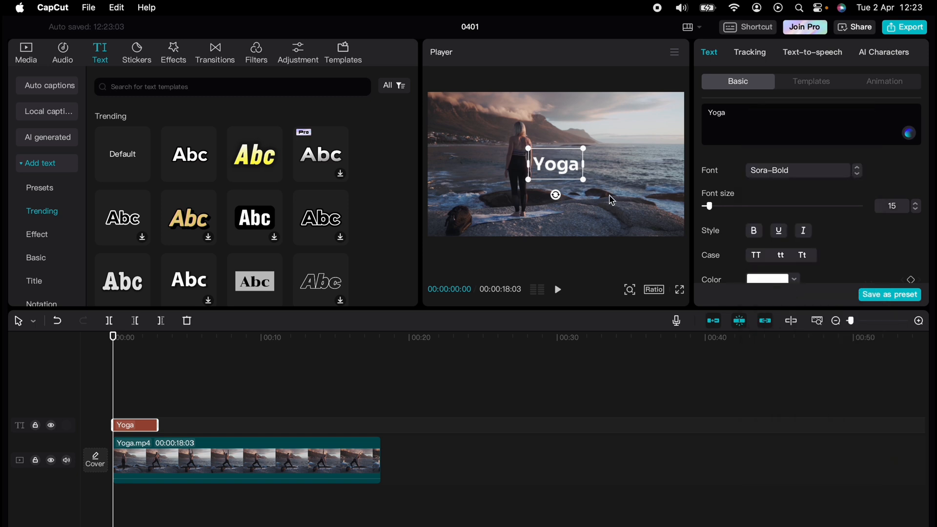
{"action": "left_click_drag", "start_coordinate": [585, 179], "coordinate": [678, 242]}
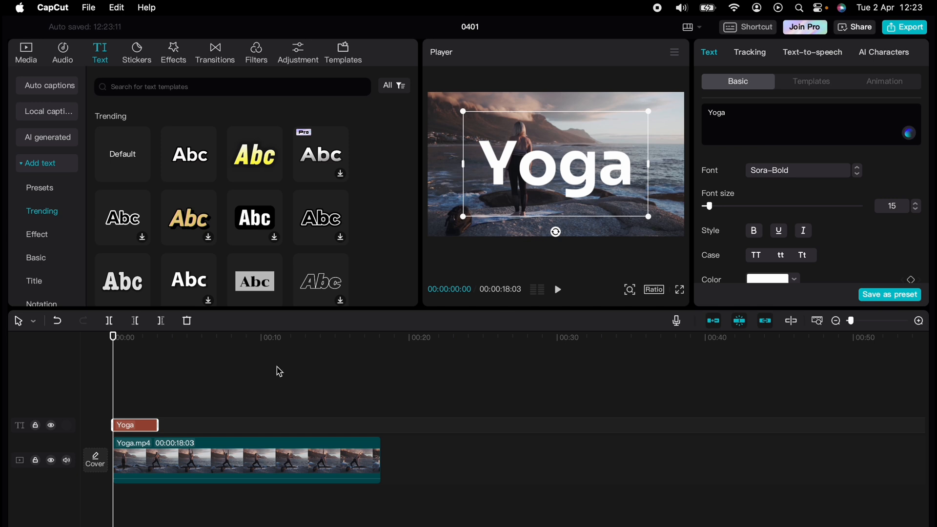
- Place a second copy of Yoga.mp4 at the start of the timeline on a track above the text
{"action": "left_click", "coordinate": [31, 52]}
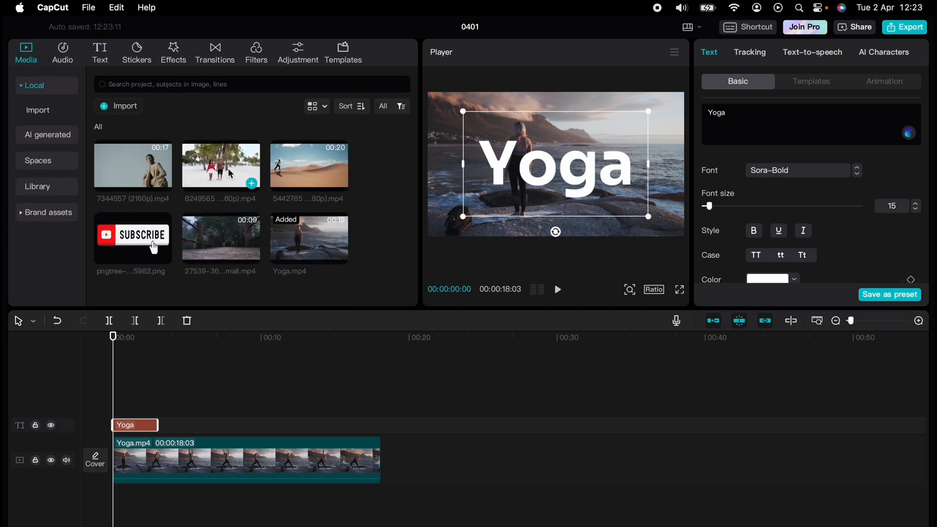
{"action": "mouse_move", "coordinate": [290, 226]}
{"action": "left_click_drag", "start_coordinate": [292, 227], "coordinate": [117, 388]}
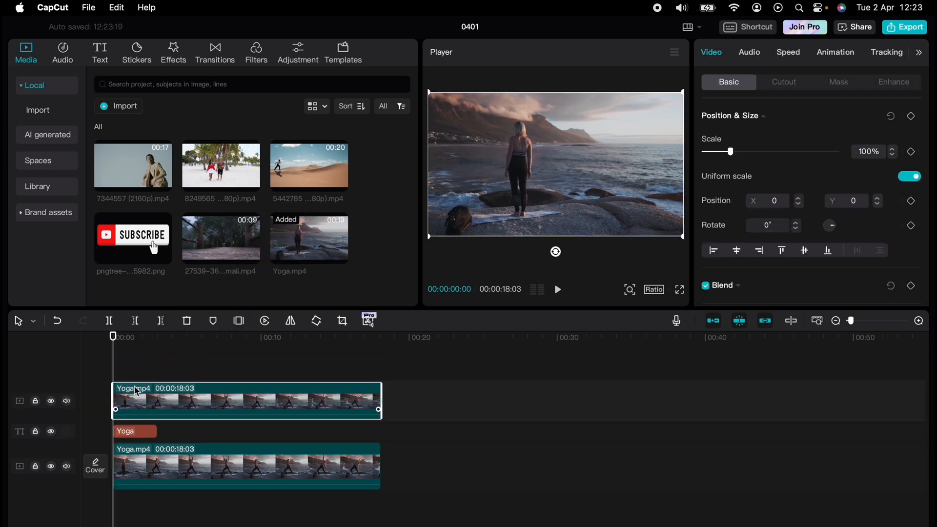
{"action": "mouse_move", "coordinate": [131, 435]}
{"action": "left_mouse_down"}
{"action": "mouse_move", "coordinate": [134, 367]}
{"action": "mouse_move", "coordinate": [133, 445]}
{"action": "left_mouse_up"}
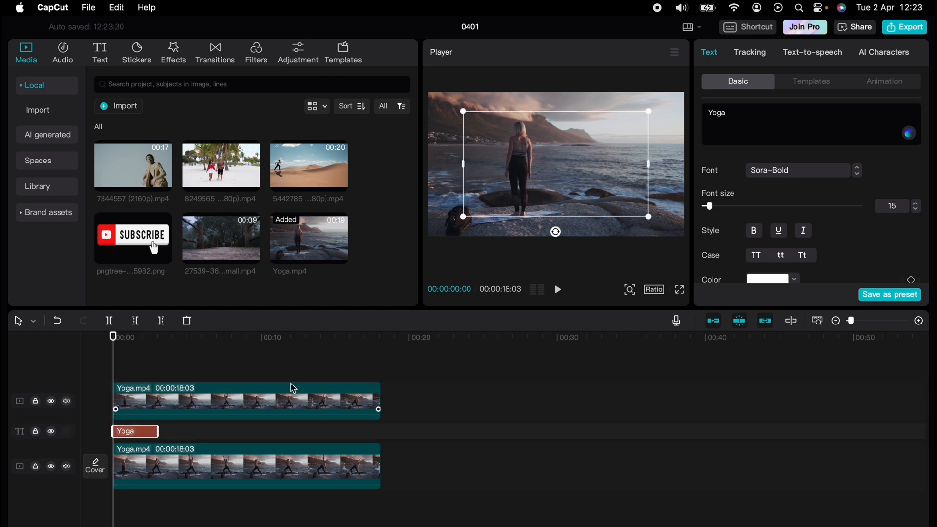
{"action": "left_click", "coordinate": [412, 367]}
{"action": "left_click", "coordinate": [169, 416]}
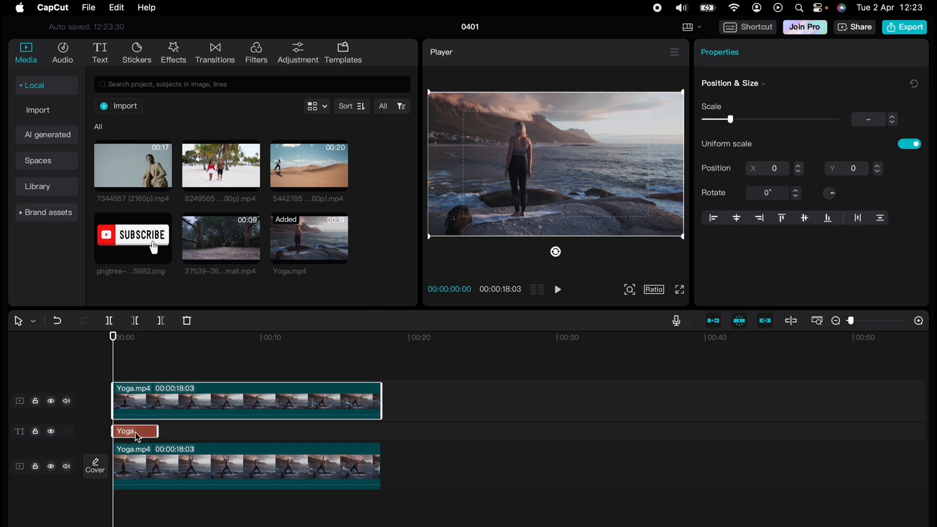
{"action": "right_click", "coordinate": [192, 405]}
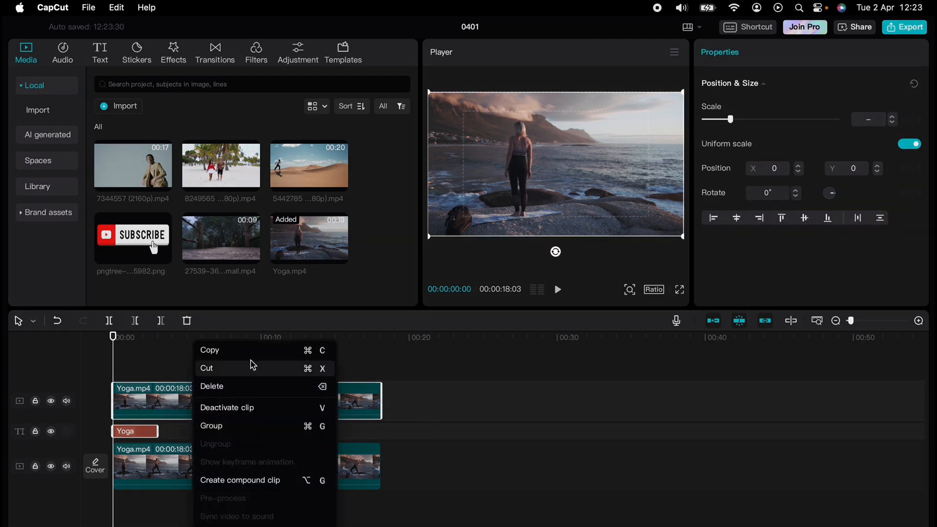
{"action": "left_click", "coordinate": [126, 361]}
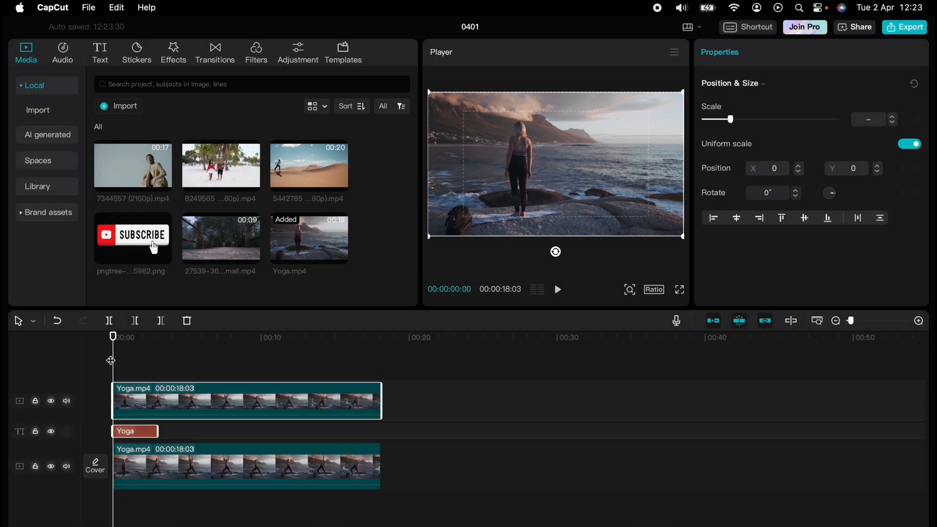
- Check the free layer default in the program's editing settings, and close the settings without saving
{"action": "left_click", "coordinate": [60, 8]}
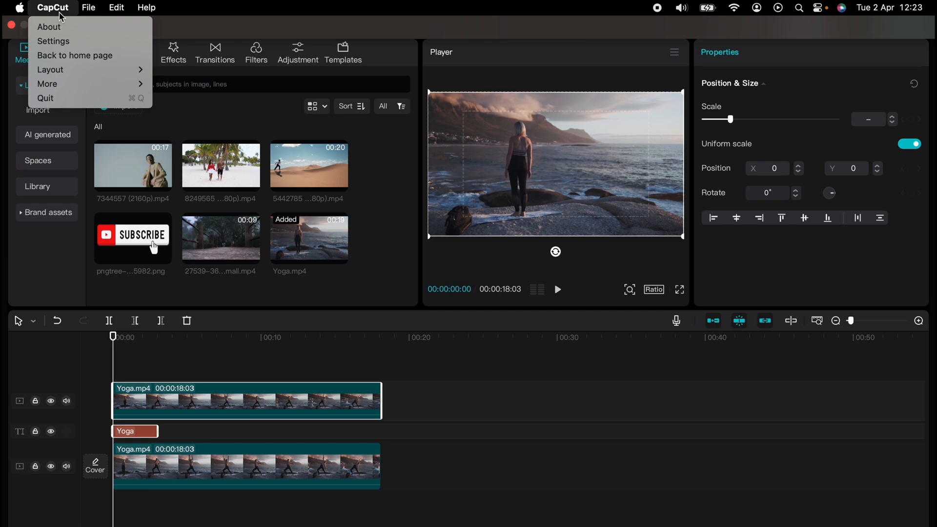
{"action": "left_click", "coordinate": [63, 40]}
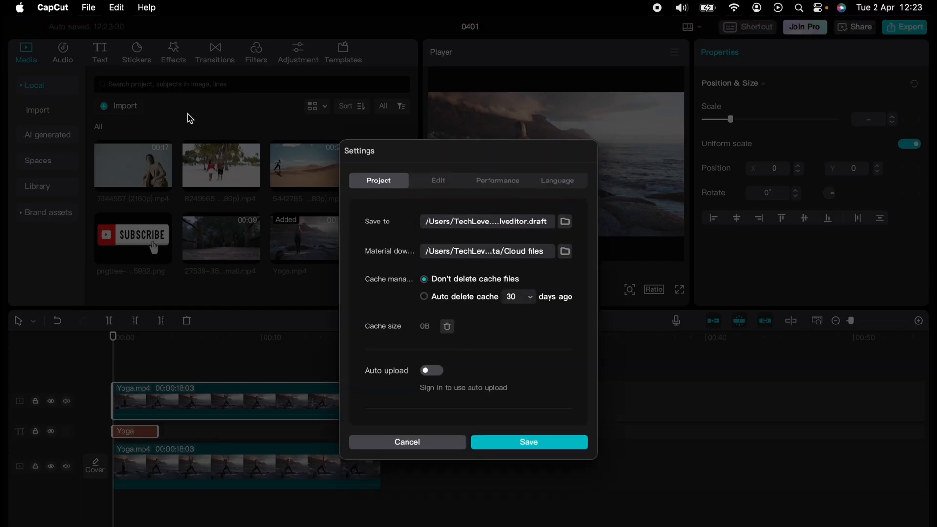
{"action": "left_click", "coordinate": [439, 181]}
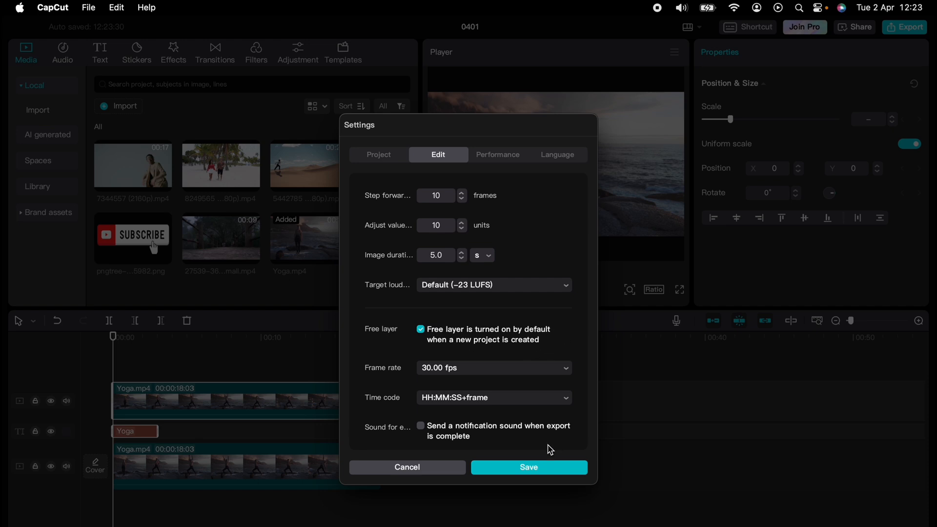
{"action": "left_click", "coordinate": [426, 469]}
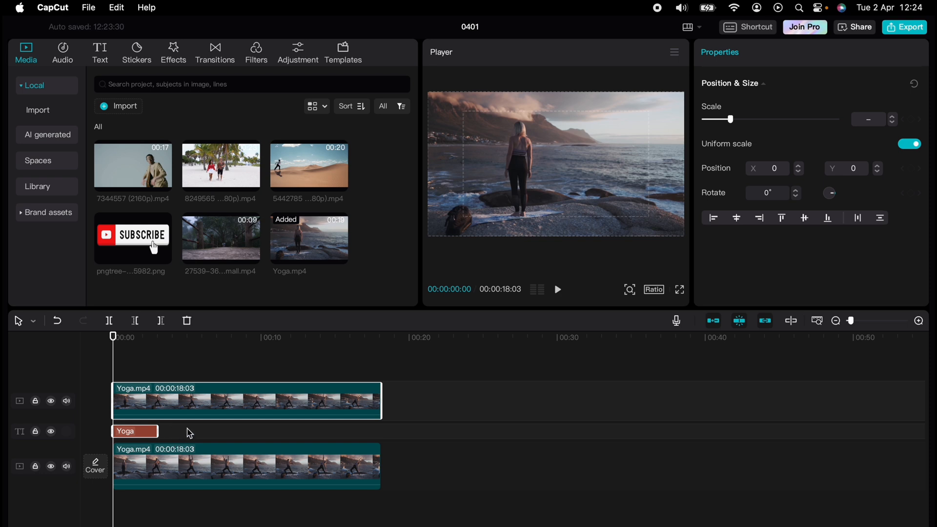
- Enable auto cutout on the upper Yoga.mp4 clip and play back the title behind the figure
{"action": "left_click", "coordinate": [190, 408]}
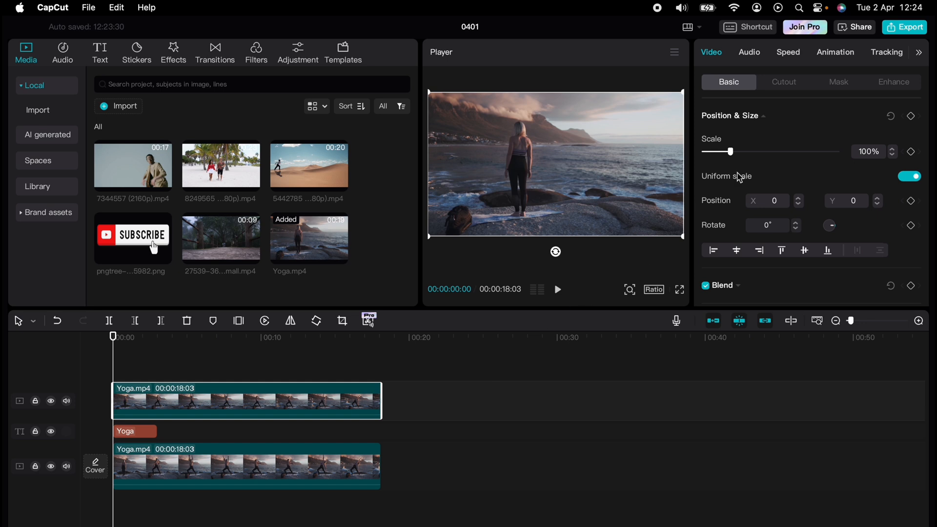
{"action": "left_click", "coordinate": [795, 86]}
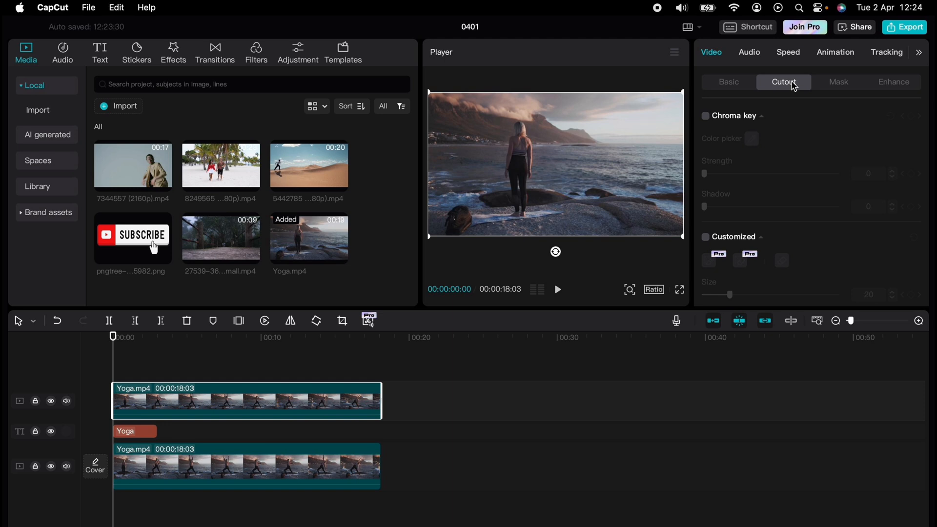
{"action": "scroll", "coordinate": [798, 168], "scroll_direction": "down", "scroll_amount": 3}
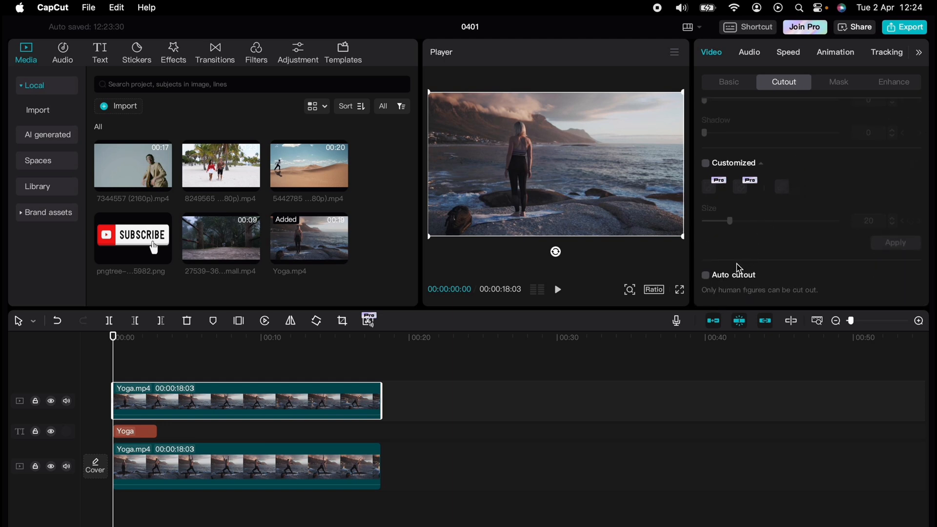
{"action": "left_click", "coordinate": [706, 276]}
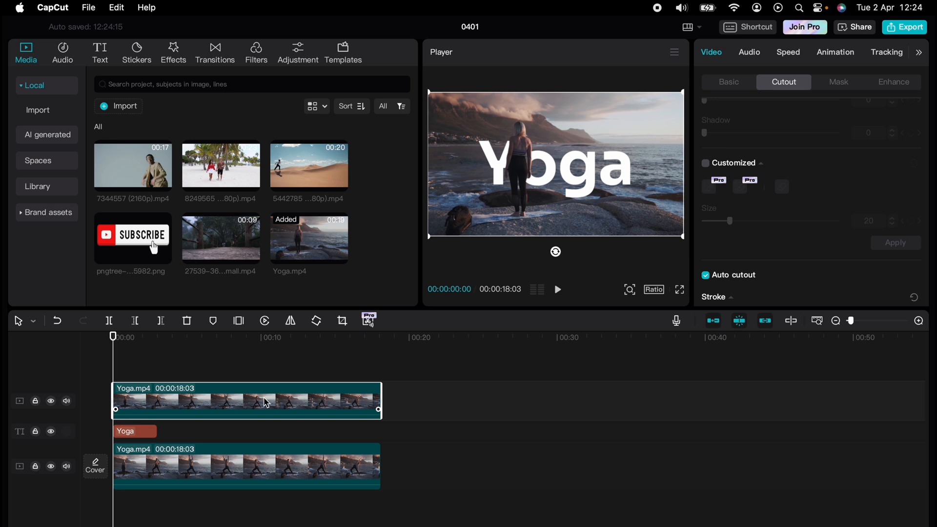
{"action": "key", "text": "space"}
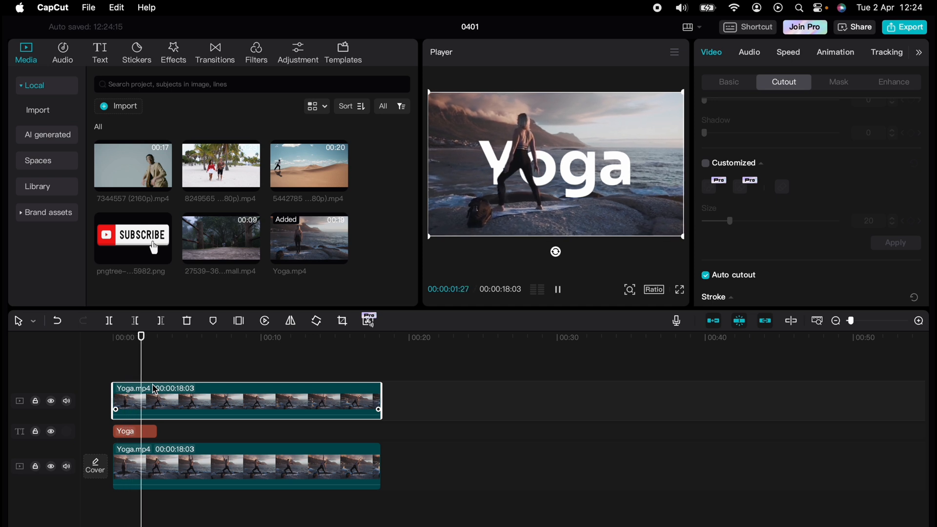
{"action": "key", "text": "space"}
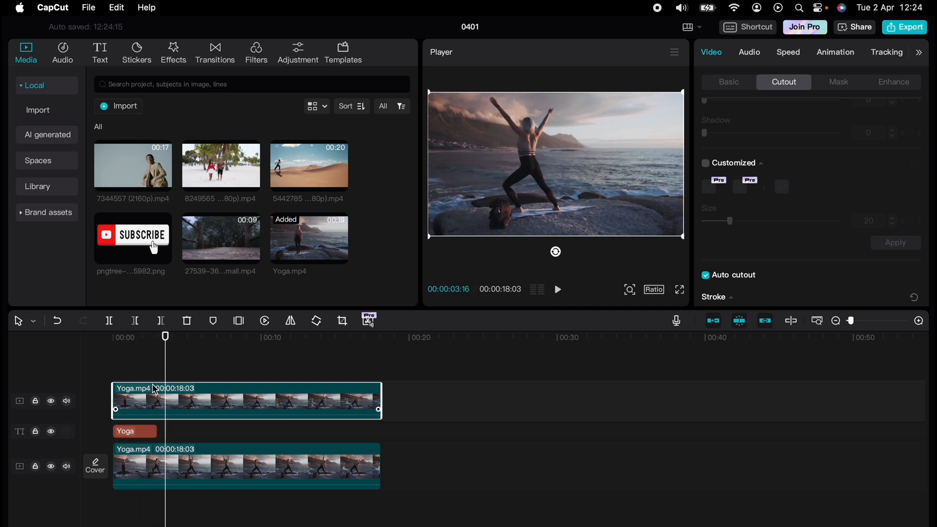
- Shift the "Yoga" text clip to start about 2.5 seconds into the timeline, and play the video from the beginning
{"action": "left_click", "coordinate": [139, 432]}
{"action": "left_click_drag", "start_coordinate": [139, 432], "coordinate": [174, 434]}
{"action": "left_click", "coordinate": [113, 379]}
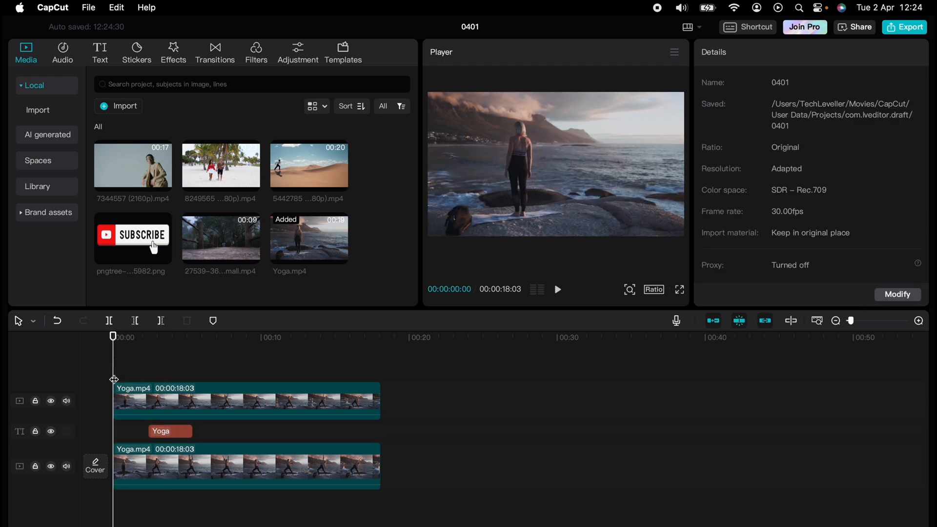
{"action": "key", "text": "space"}
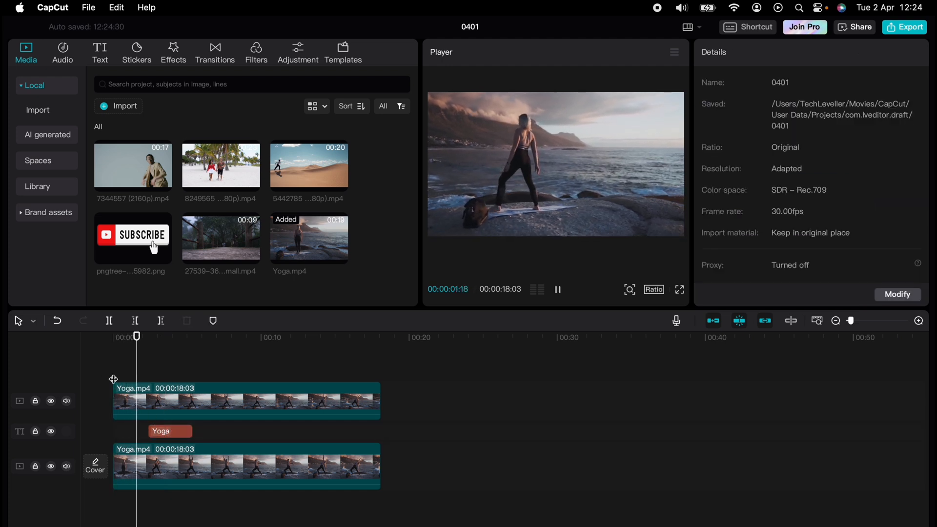
{"action": "key", "text": "space"}
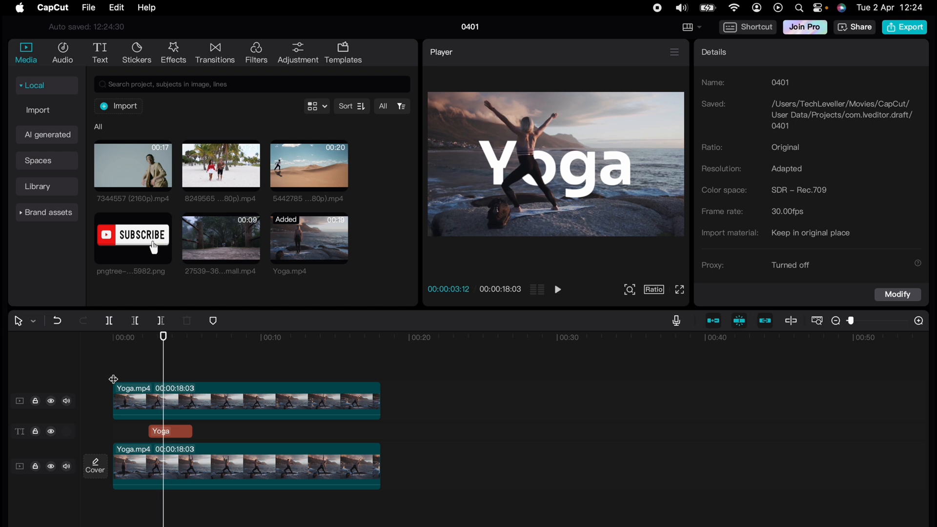
- Stretch the "Yoga" text clip from the start of the timeline to about 17.5 seconds
{"action": "left_click", "coordinate": [160, 432]}
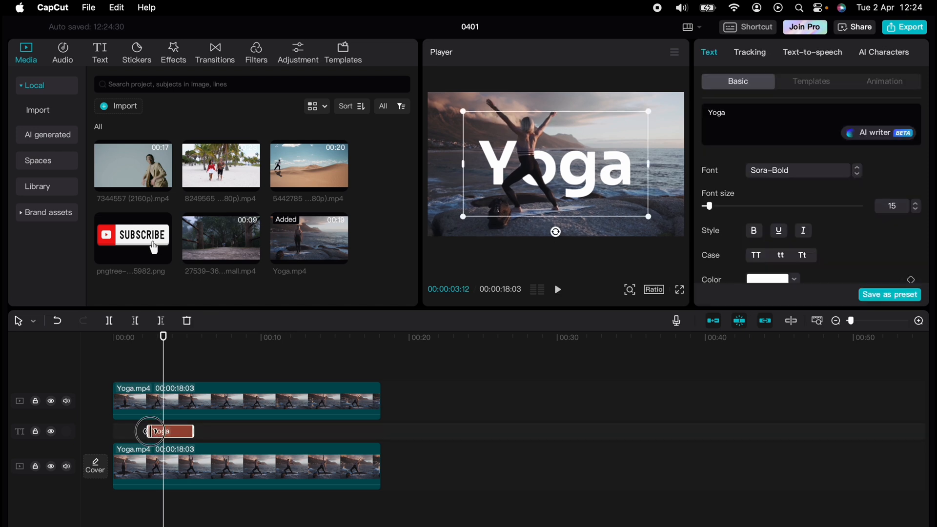
{"action": "left_click_drag", "start_coordinate": [149, 431], "coordinate": [109, 431]}
{"action": "left_click_drag", "start_coordinate": [194, 431], "coordinate": [372, 432]}
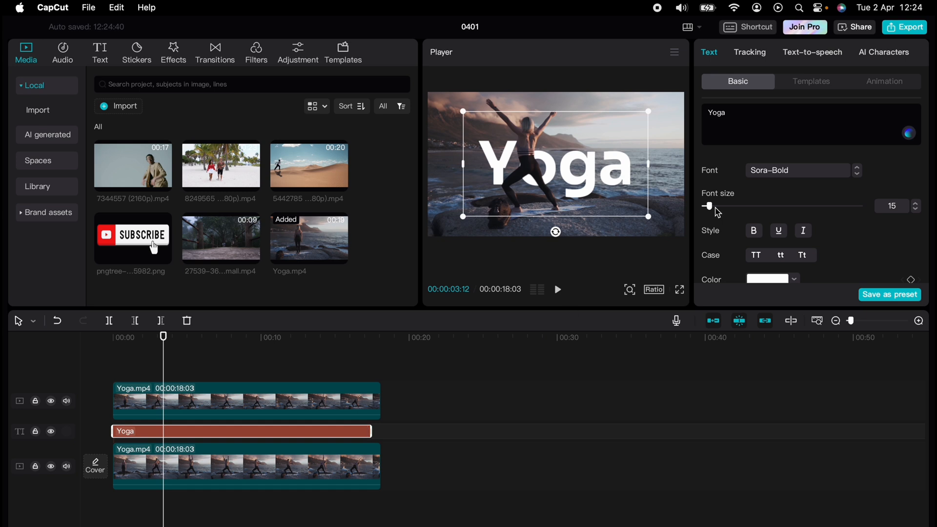
- Set the "Yoga" text's font size to 20, try the letter case options, and make the text bold
{"action": "left_click_drag", "start_coordinate": [708, 206], "coordinate": [713, 206]}
{"action": "left_click", "coordinate": [756, 255]}
{"action": "left_click", "coordinate": [780, 256]}
{"action": "left_click", "coordinate": [803, 256]}
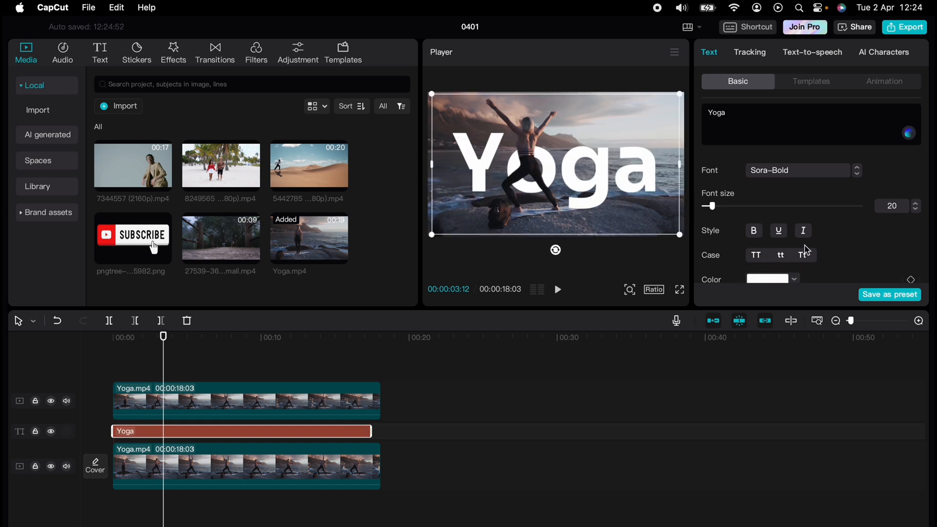
{"action": "left_click", "coordinate": [754, 231]}
- Try swatch colors on the "Yoga" text, including dark magenta 901E4B, and set it to cyan 00CDE5
{"action": "scroll", "coordinate": [762, 234], "scroll_direction": "down", "scroll_amount": 2}
{"action": "left_click", "coordinate": [795, 245]}
{"action": "left_click", "coordinate": [781, 405]}
{"action": "left_click", "coordinate": [781, 434]}
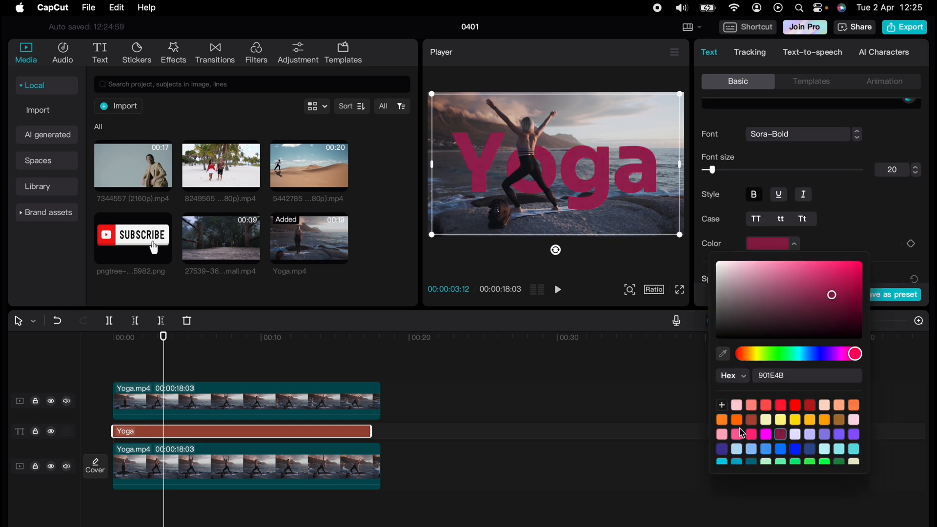
{"action": "scroll", "coordinate": [742, 433], "scroll_direction": "down", "scroll_amount": 2}
{"action": "left_click", "coordinate": [722, 434]}
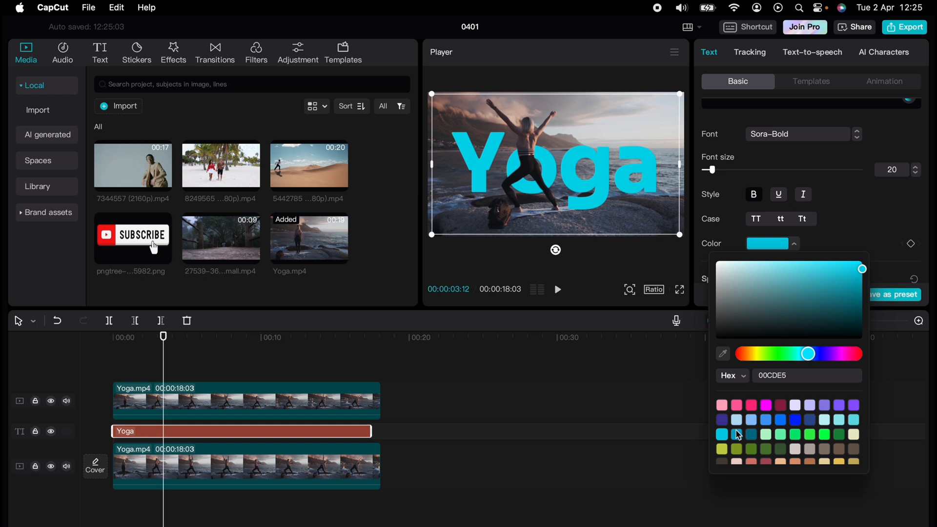
{"action": "scroll", "coordinate": [740, 436], "scroll_direction": "down", "scroll_amount": 1}
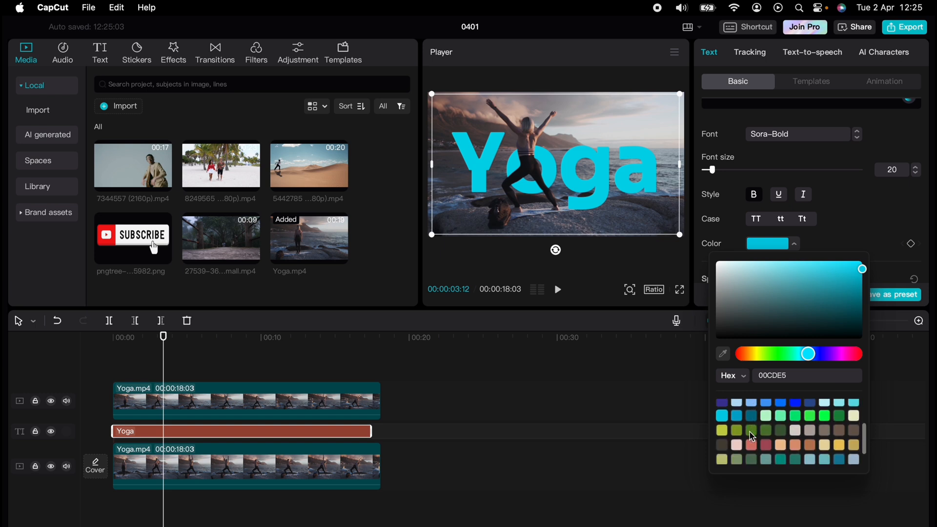
{"action": "scroll", "coordinate": [752, 435], "scroll_direction": "up", "scroll_amount": 3}
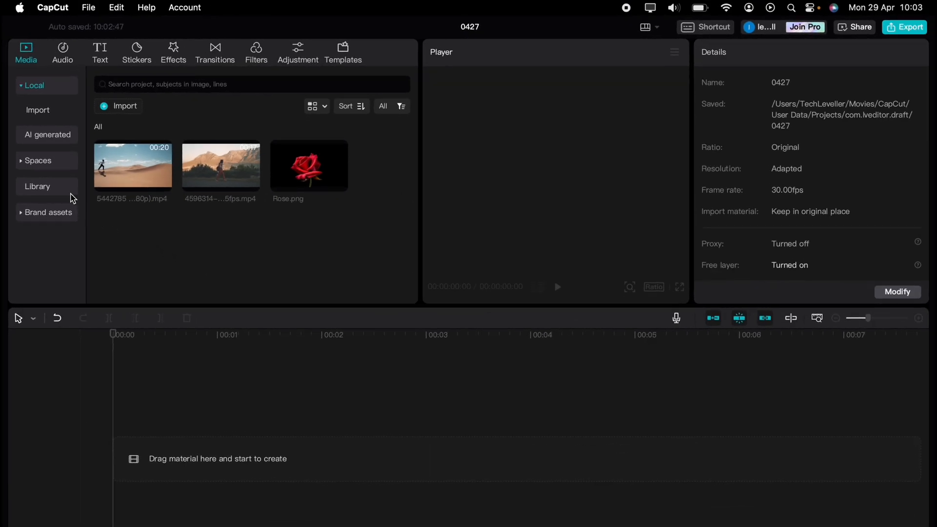
- Place the library's black clip at the timeline start, and add a default text above it stretched to the clip's full length
{"action": "left_click", "coordinate": [39, 188]}
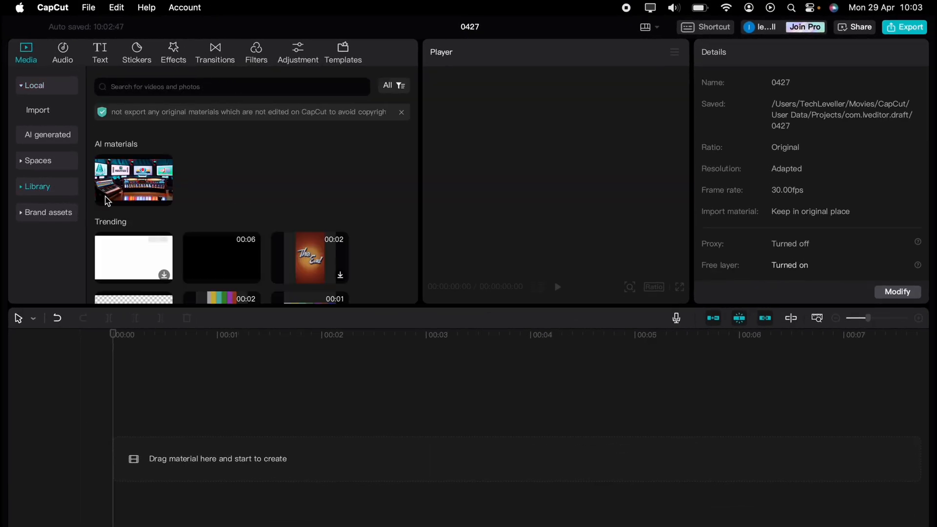
{"action": "left_click_drag", "start_coordinate": [196, 251], "coordinate": [142, 436]}
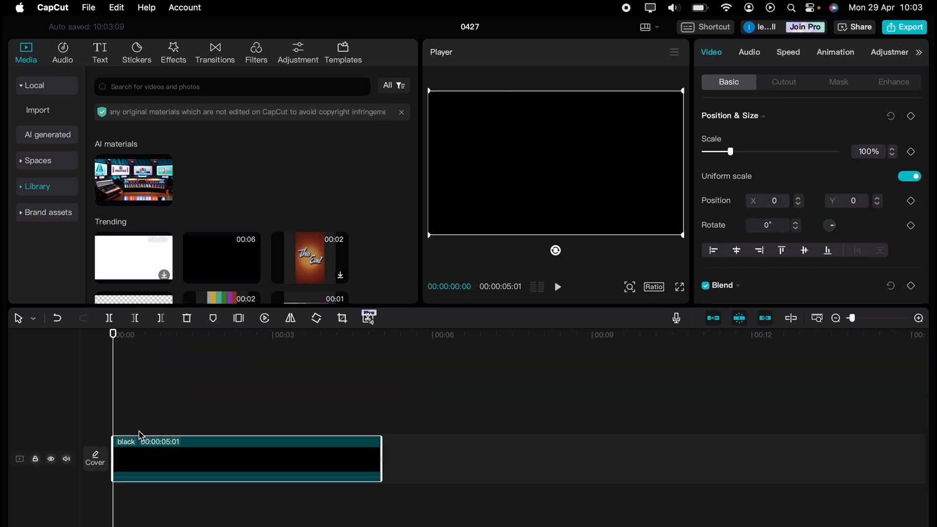
{"action": "left_click", "coordinate": [101, 49]}
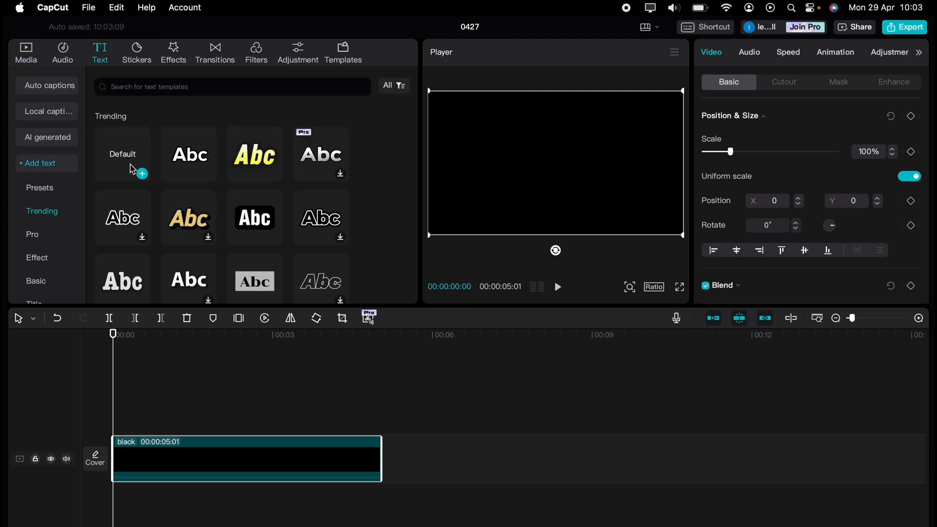
{"action": "left_click_drag", "start_coordinate": [126, 157], "coordinate": [120, 420]}
{"action": "left_click_drag", "start_coordinate": [271, 423], "coordinate": [381, 423]}
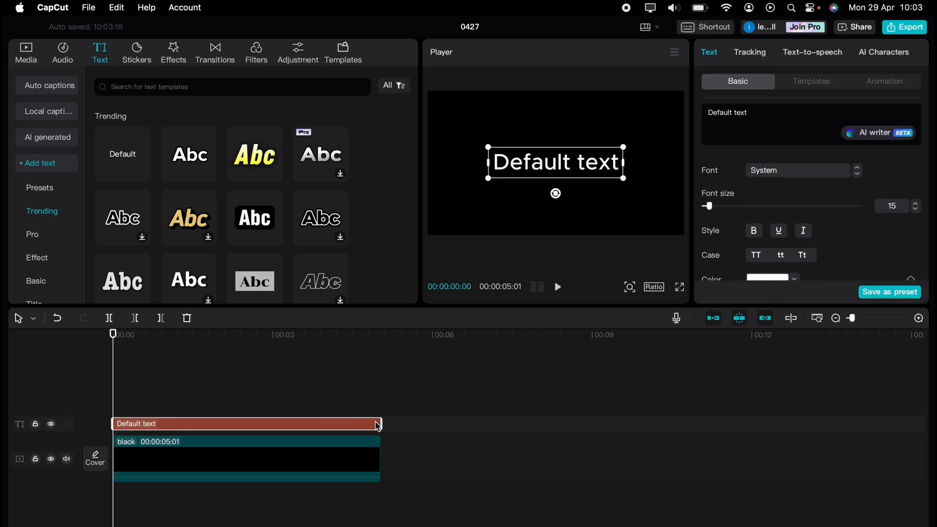
- Replace the default text's wording with "SPLIT"
{"action": "triple_click", "coordinate": [752, 112]}
{"action": "type", "text": "S"}
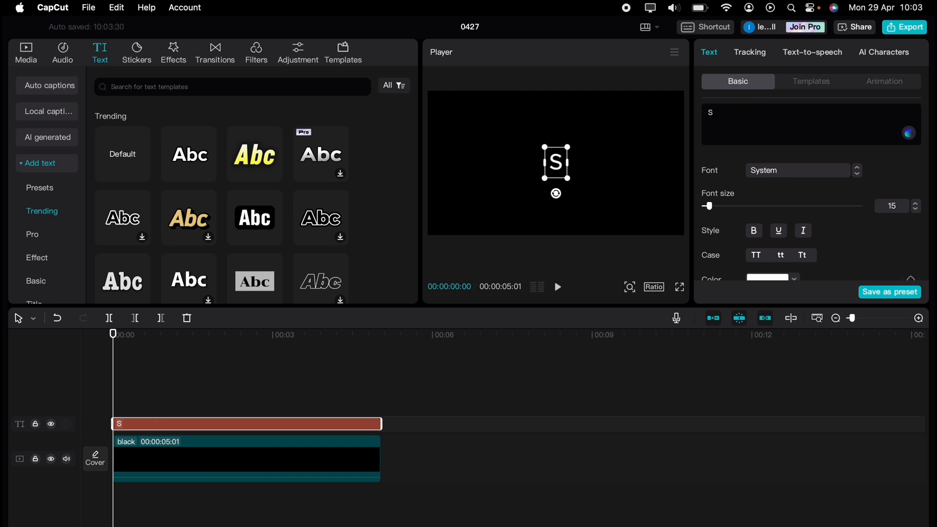
{"action": "type", "text": "PL"}
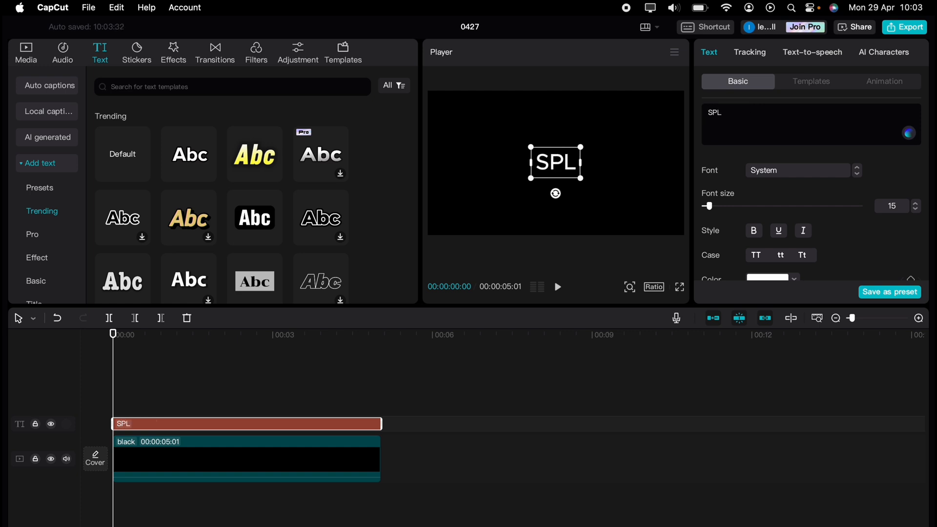
{"action": "type", "text": "IT"}
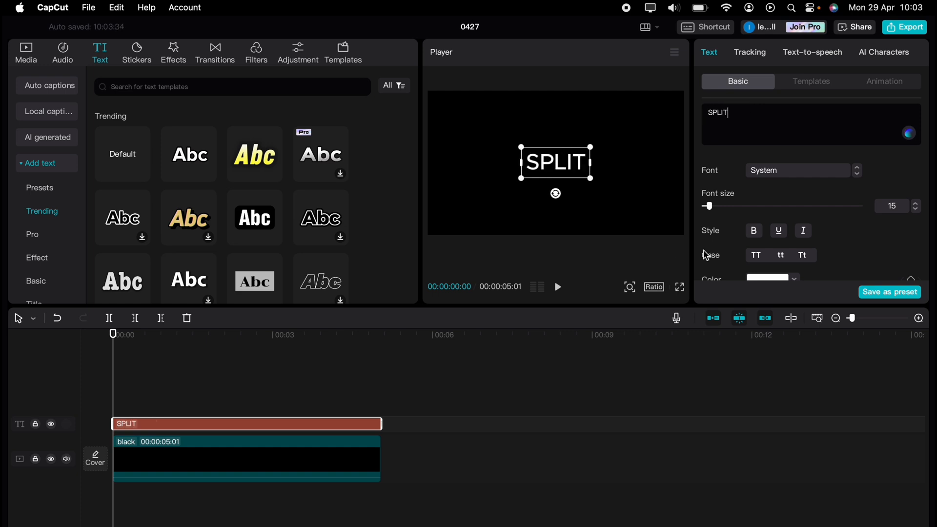
- Set the "SPLIT" title's font to Kanit-Black, scale it up to nearly fill the frame's width, and set its font size to 17
{"action": "left_click", "coordinate": [843, 171]}
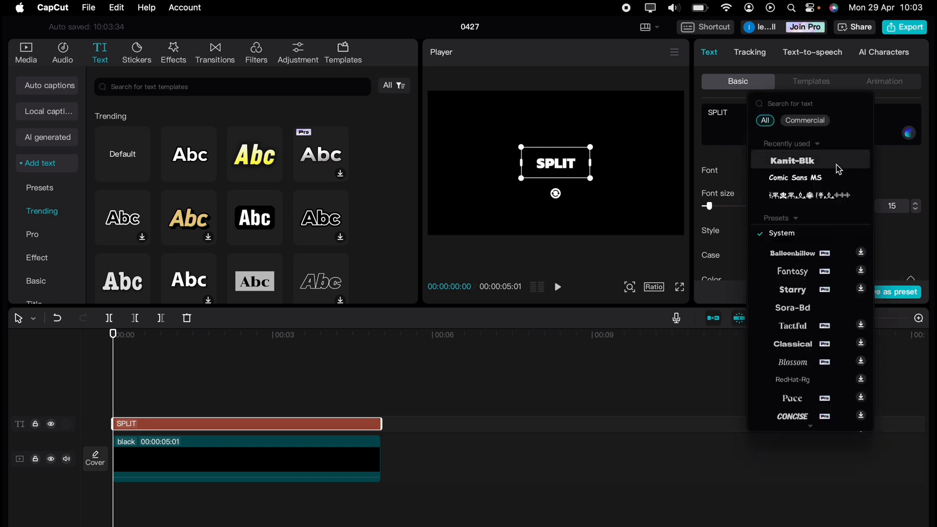
{"action": "left_click", "coordinate": [819, 163]}
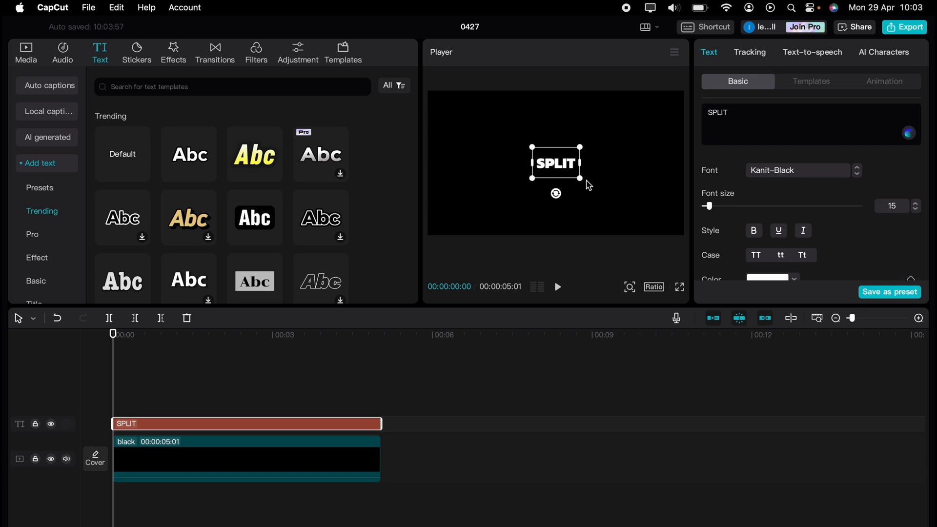
{"action": "left_click_drag", "start_coordinate": [587, 181], "coordinate": [756, 268]}
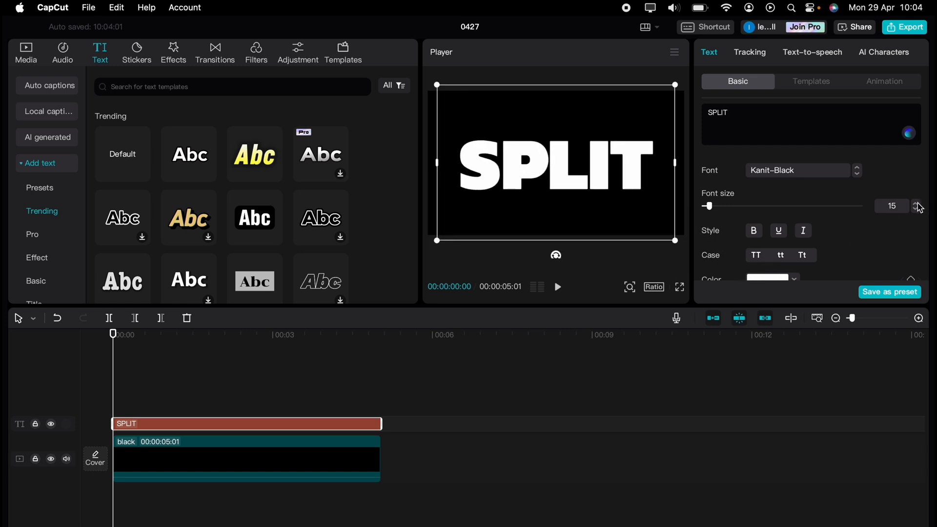
{"action": "left_click", "coordinate": [919, 204]}
{"action": "left_click", "coordinate": [918, 204]}
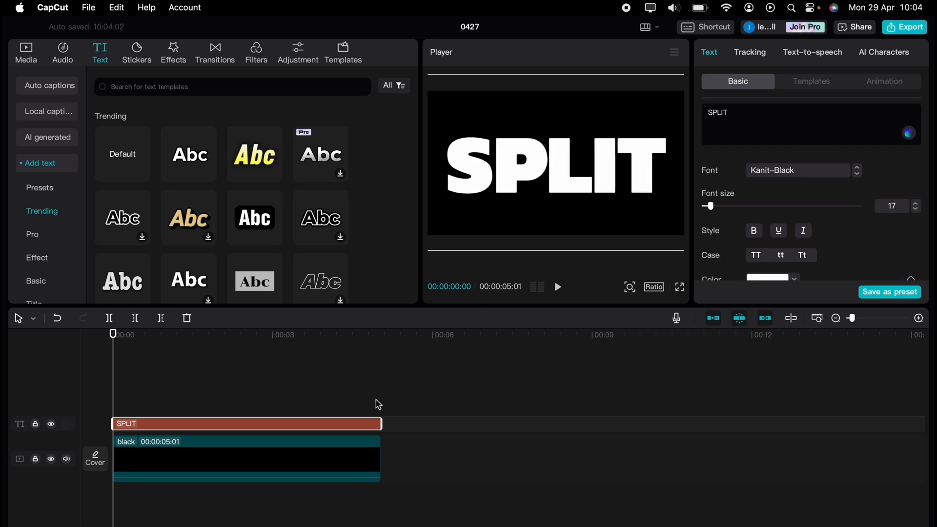
- Combine the "SPLIT" text and the black clip into one compound clip
{"action": "left_click", "coordinate": [428, 393]}
{"action": "left_click", "coordinate": [288, 461]}
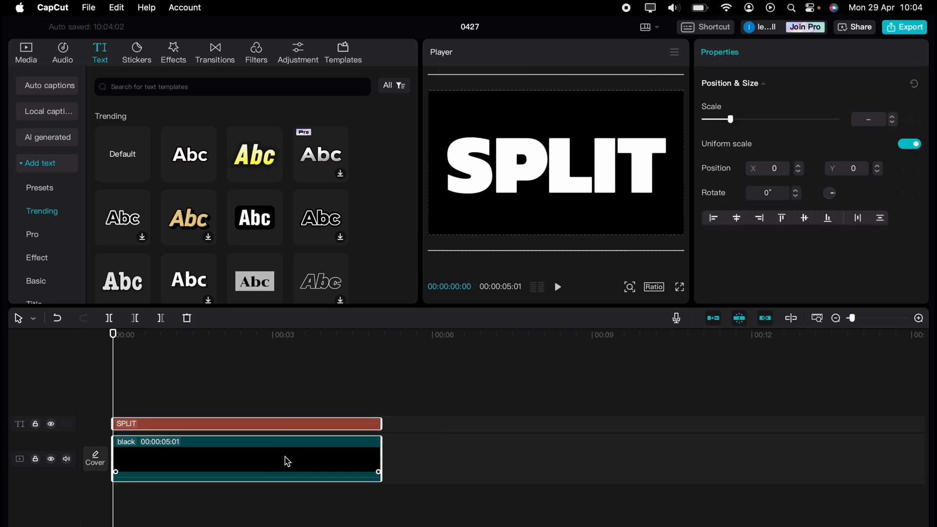
{"action": "right_click", "coordinate": [285, 456]}
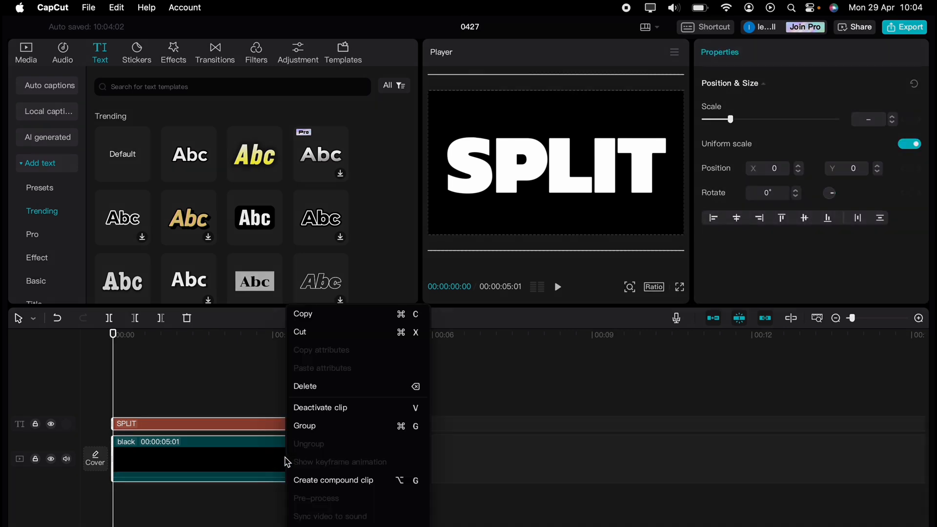
{"action": "left_click", "coordinate": [310, 480]}
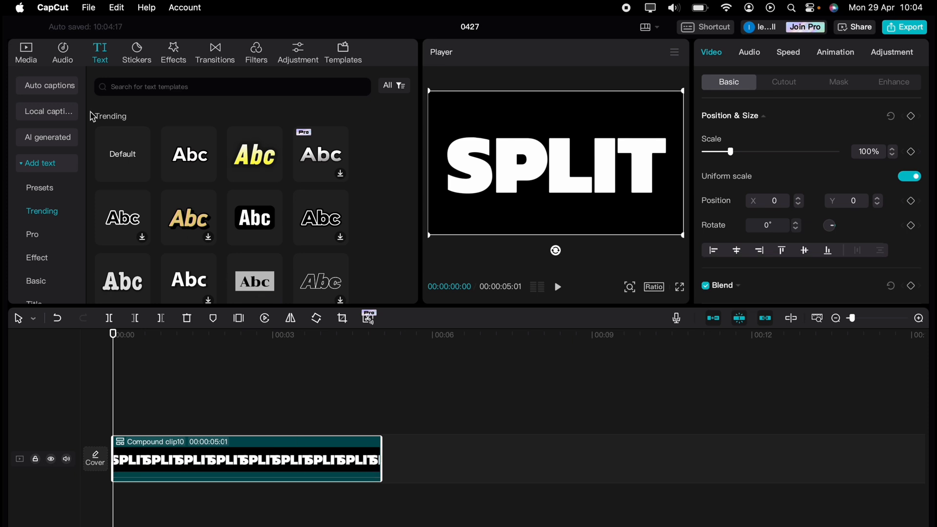
{"action": "left_click", "coordinate": [29, 61]}
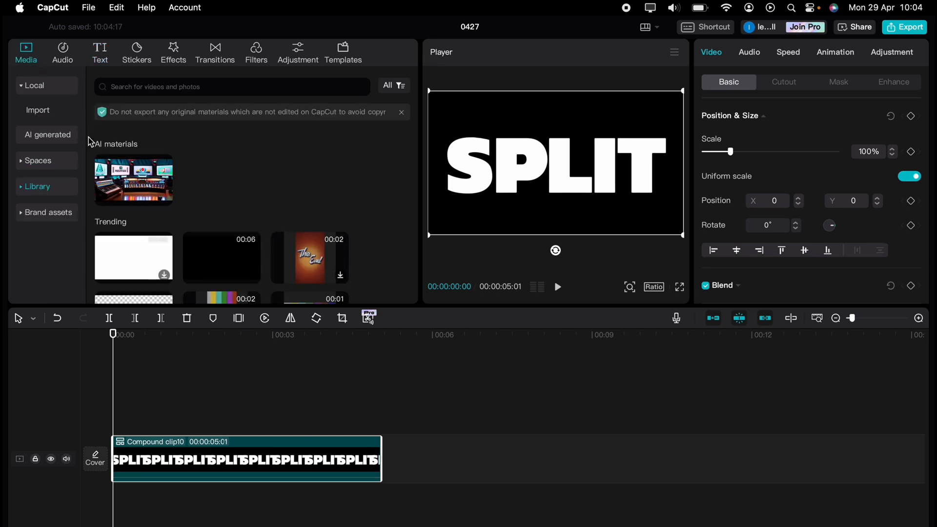
{"action": "left_click", "coordinate": [49, 91]}
{"action": "left_click", "coordinate": [49, 91]}
{"action": "left_click", "coordinate": [41, 116]}
{"action": "left_click", "coordinate": [122, 153]}
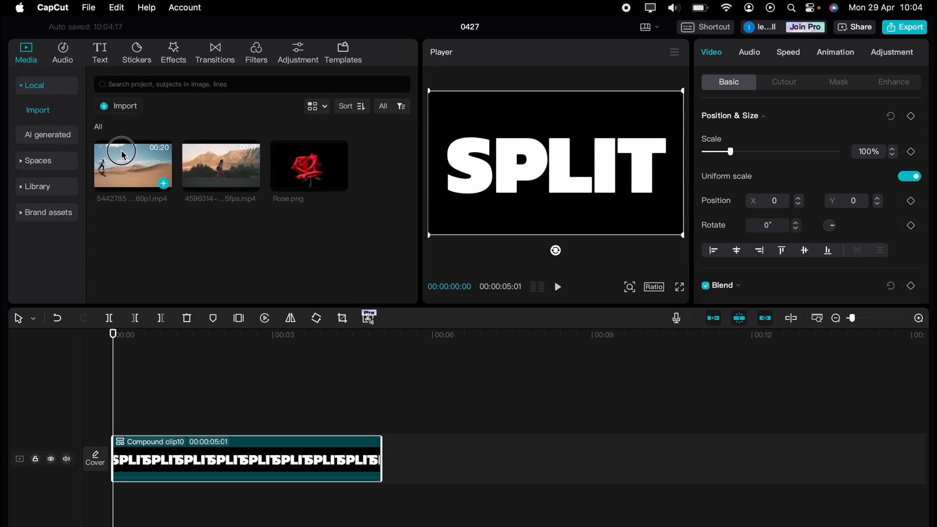
{"action": "left_click_drag", "start_coordinate": [122, 152], "coordinate": [119, 501]}
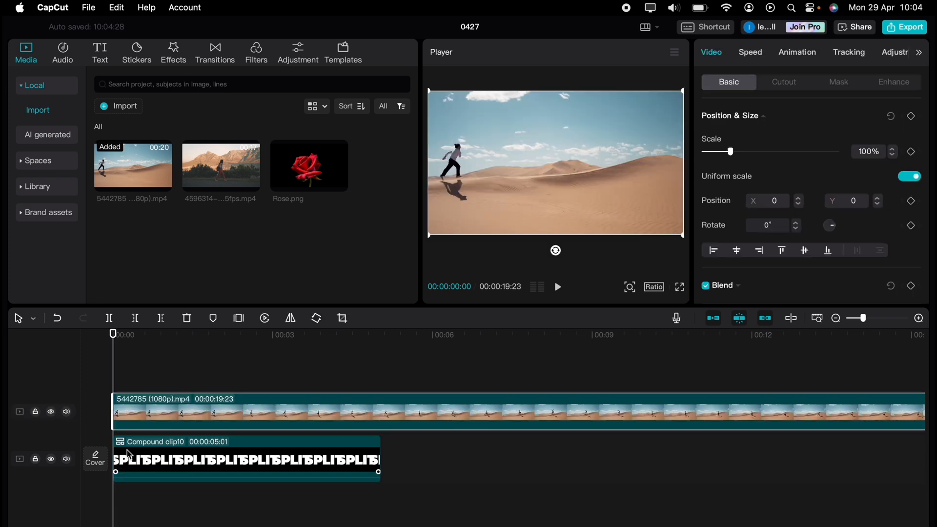
{"action": "left_click_drag", "start_coordinate": [143, 467], "coordinate": [148, 412]}
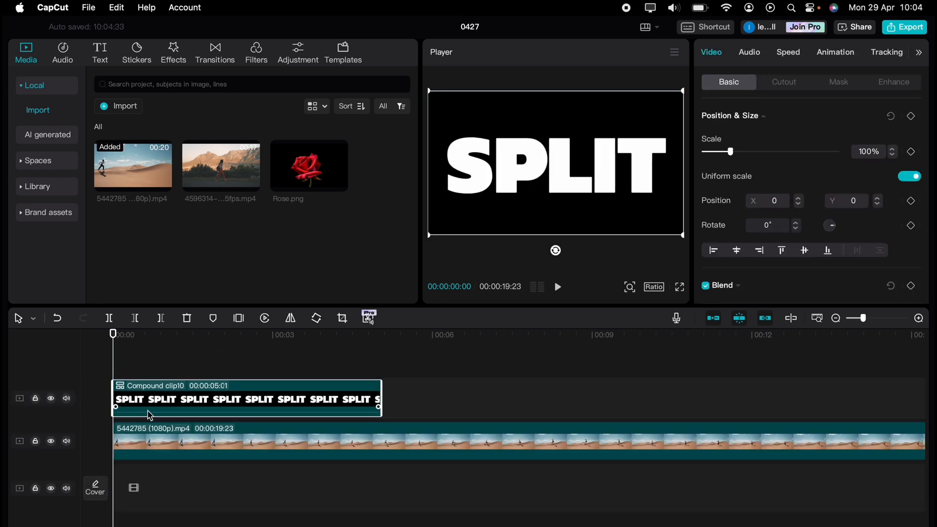
{"action": "left_click", "coordinate": [373, 447]}
{"action": "scroll", "coordinate": [505, 448], "scroll_direction": "right", "scroll_amount": 10}
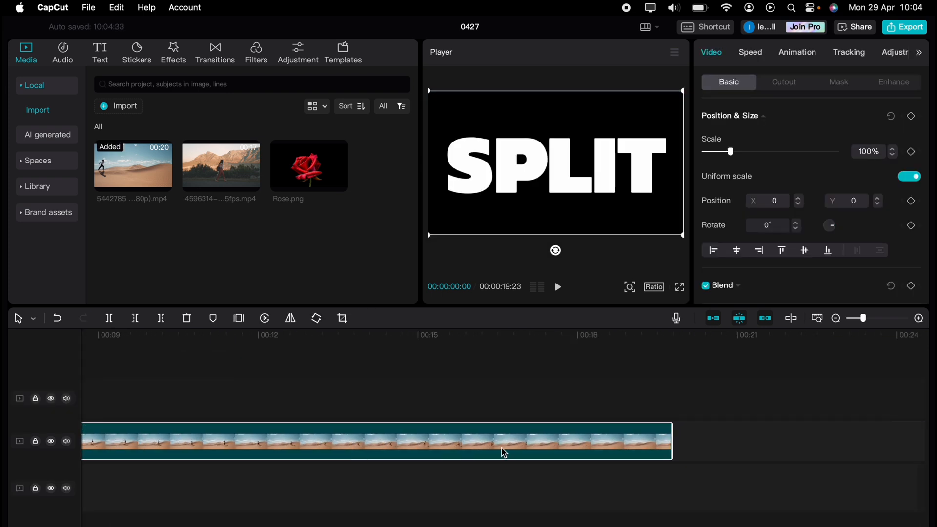
{"action": "left_click_drag", "start_coordinate": [671, 442], "coordinate": [120, 457]}
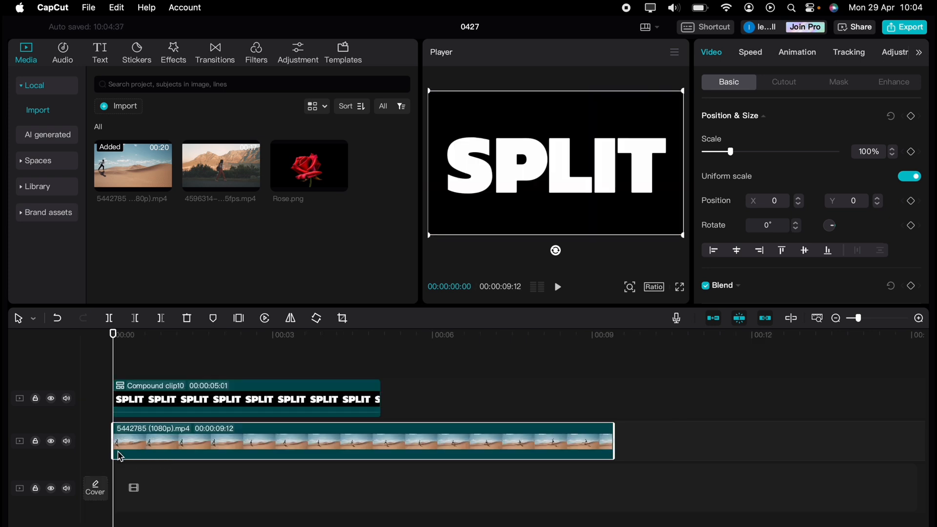
{"action": "left_click_drag", "start_coordinate": [614, 436], "coordinate": [381, 431]}
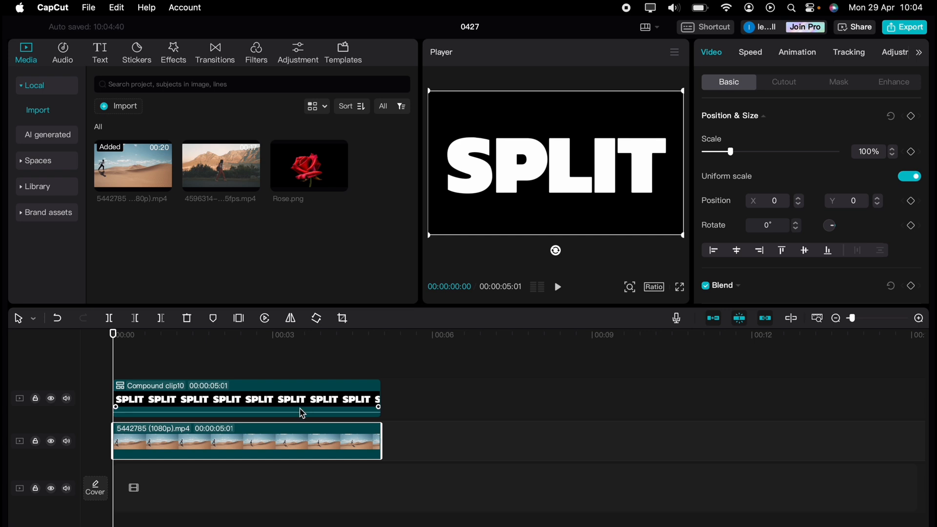
- Set the "SPLIT" compound clip's blend mode to Multiply
{"action": "left_click", "coordinate": [261, 386]}
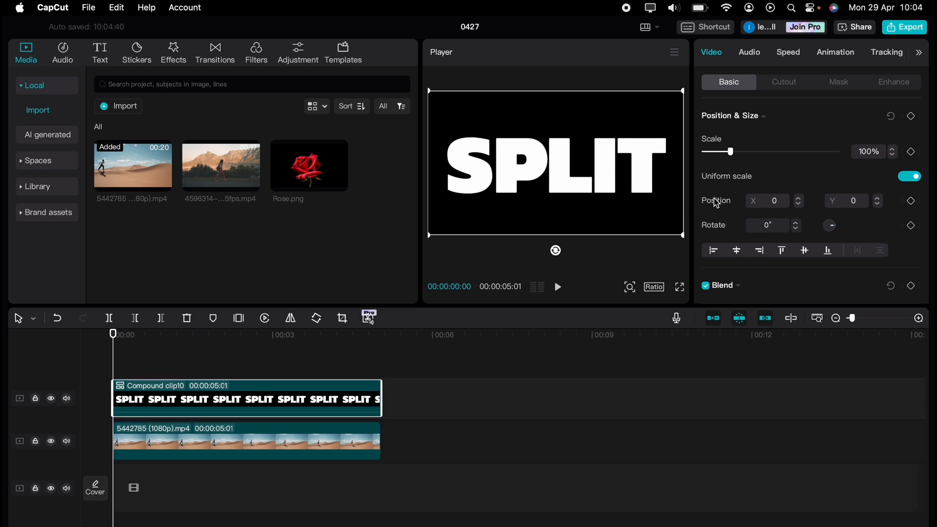
{"action": "scroll", "coordinate": [716, 203], "scroll_direction": "down", "scroll_amount": 3}
{"action": "left_click", "coordinate": [738, 209]}
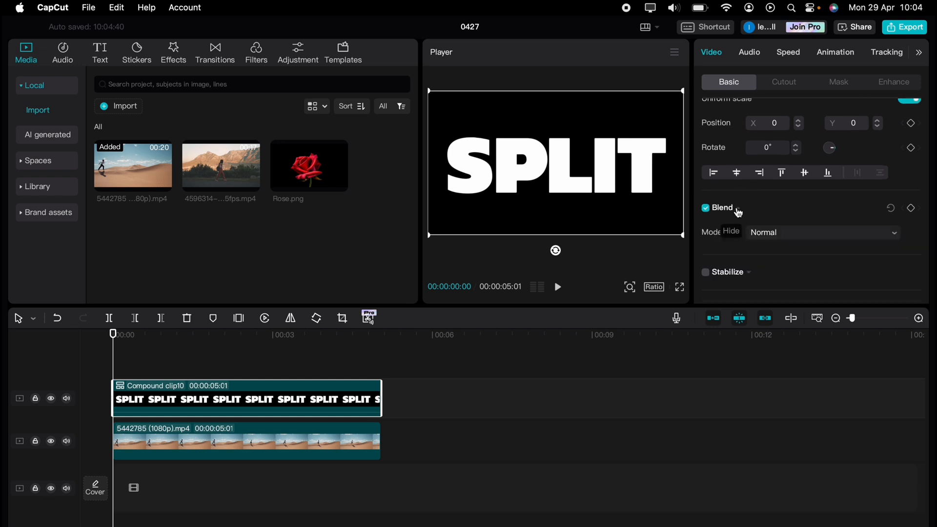
{"action": "scroll", "coordinate": [714, 241], "scroll_direction": "down", "scroll_amount": 1}
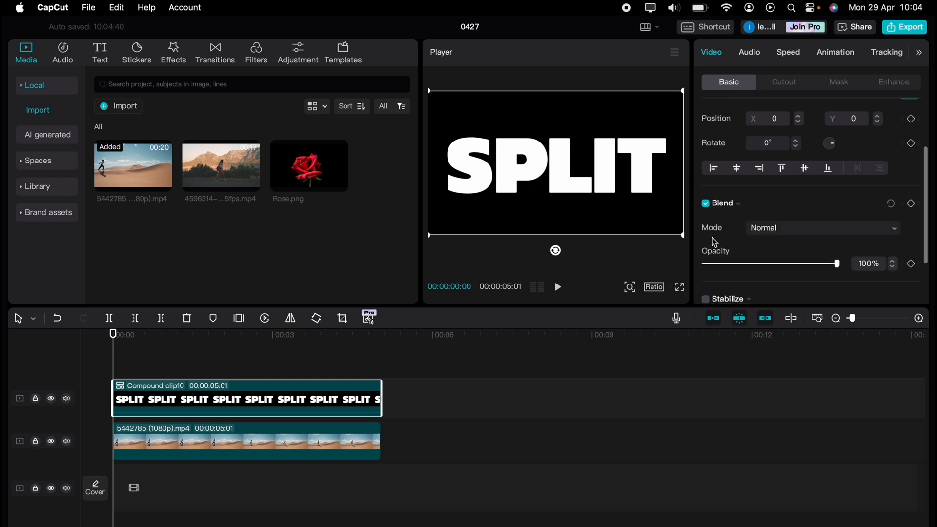
{"action": "scroll", "coordinate": [714, 241], "scroll_direction": "down", "scroll_amount": 2}
{"action": "left_click", "coordinate": [778, 177]}
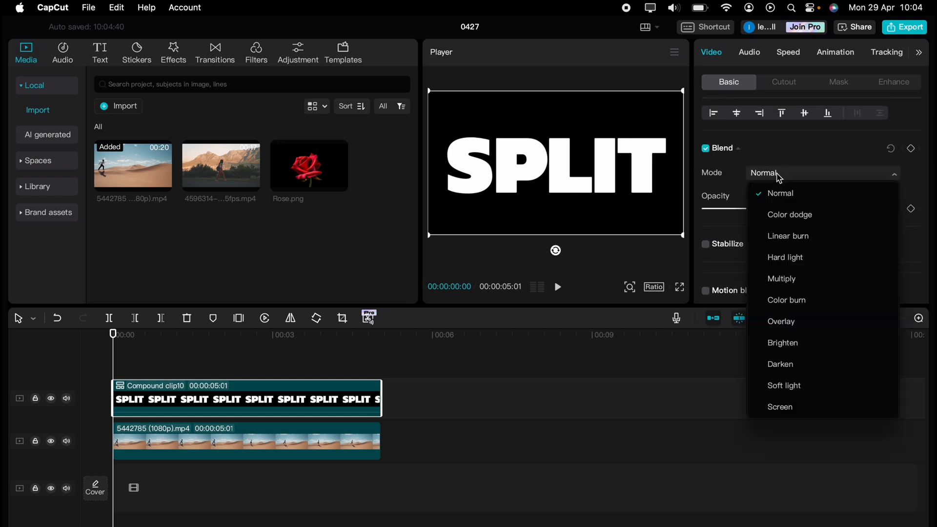
{"action": "left_click", "coordinate": [786, 279]}
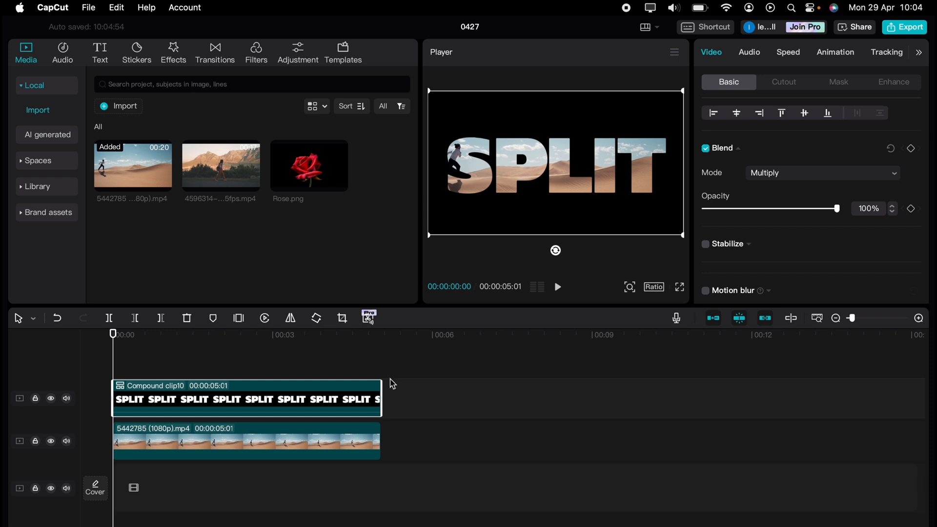
- Duplicate the "SPLIT" compound clip onto the track above at the timeline start, and hide the upper copy's track
{"action": "right_click", "coordinate": [289, 404]}
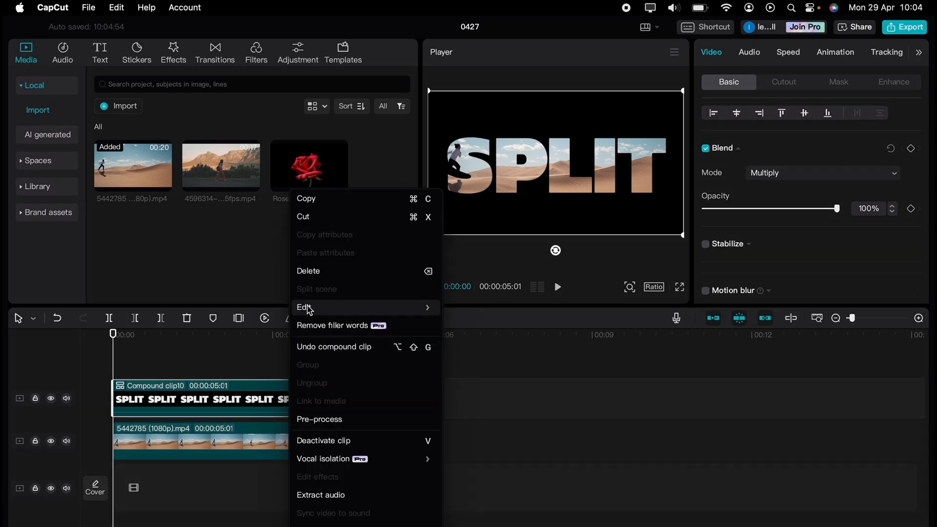
{"action": "left_click", "coordinate": [316, 201]}
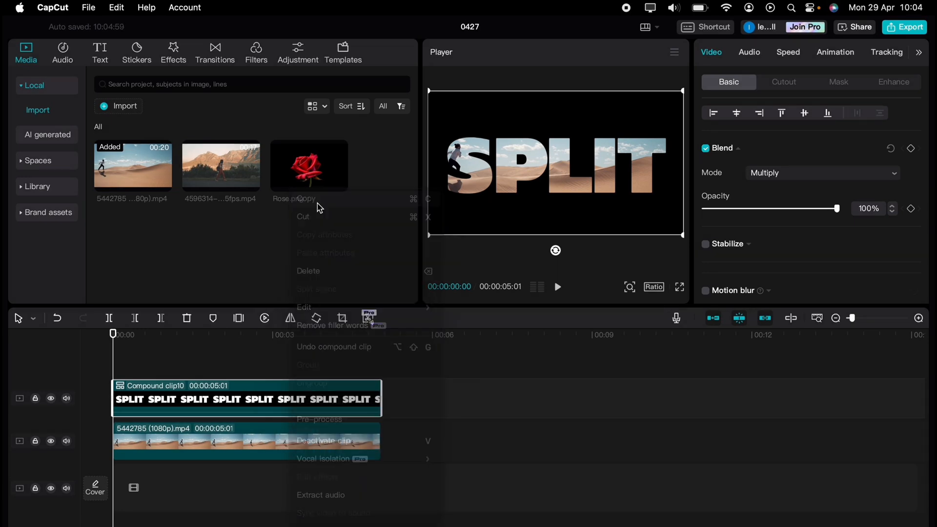
{"action": "right_click", "coordinate": [205, 355]}
{"action": "left_click", "coordinate": [220, 362]}
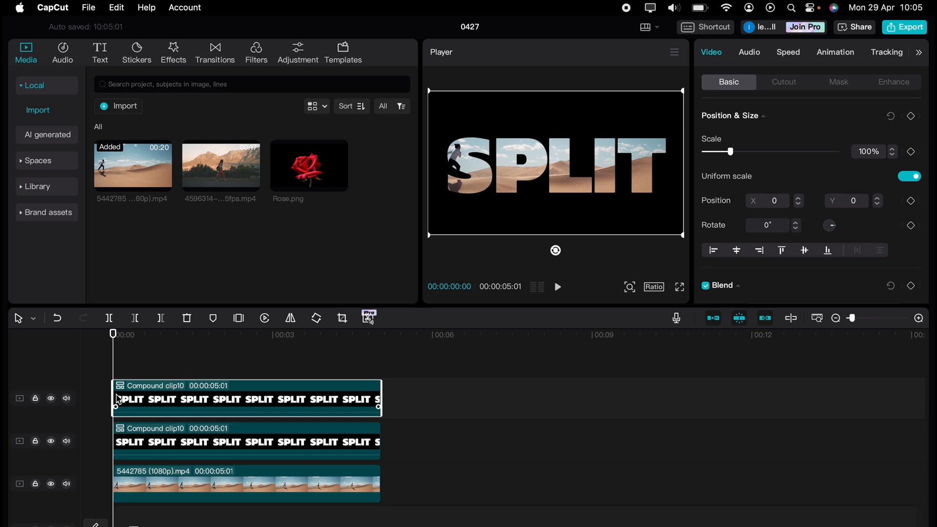
{"action": "left_click", "coordinate": [51, 398]}
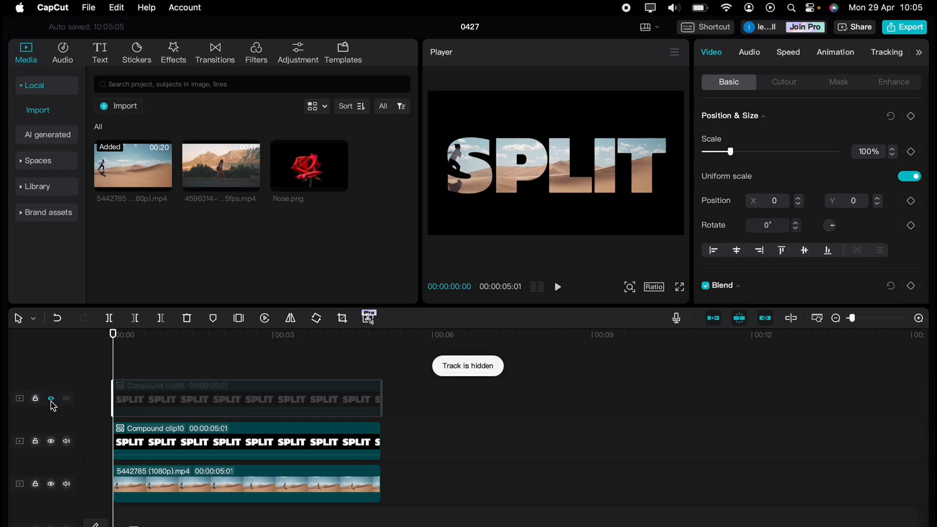
- Apply a Horizontal mask to the lower "SPLIT" compound clip
{"action": "left_click", "coordinate": [132, 433]}
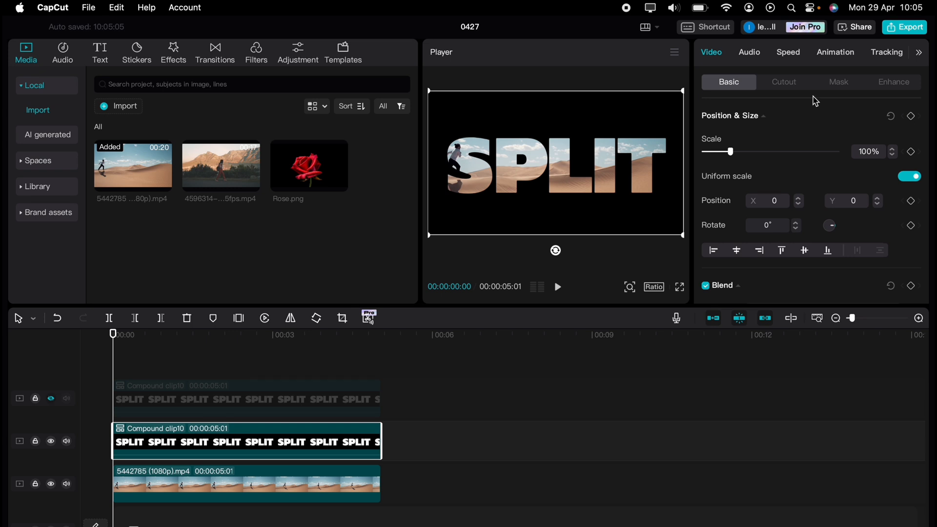
{"action": "left_click", "coordinate": [835, 85]}
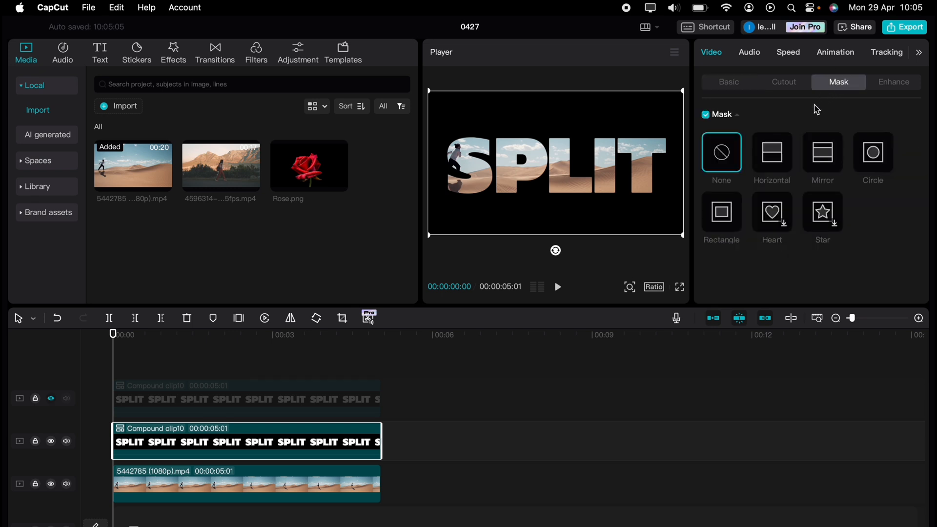
{"action": "left_click", "coordinate": [776, 152]}
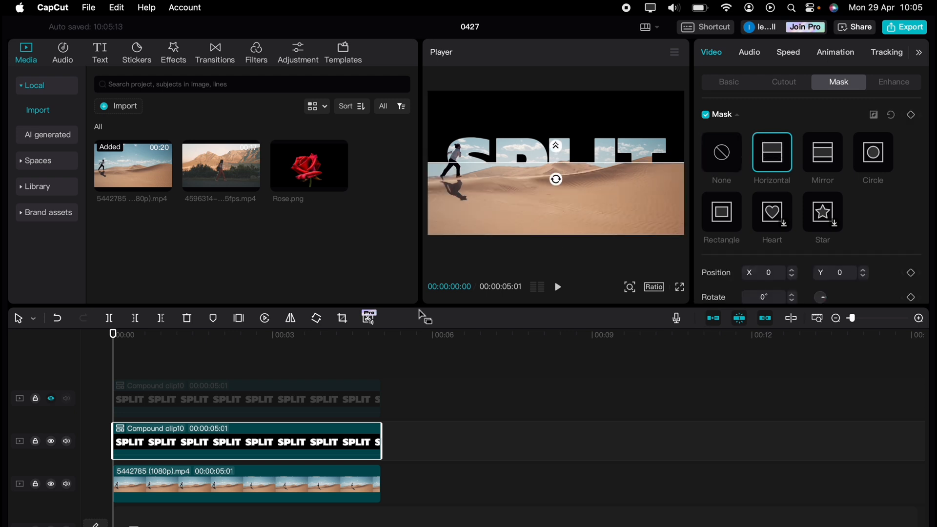
- Keyframe the lower clip's mask at 00:00:01:08, and move its position to Y 538 at 00:00:03:10
{"action": "left_click_drag", "start_coordinate": [112, 368], "coordinate": [180, 366]}
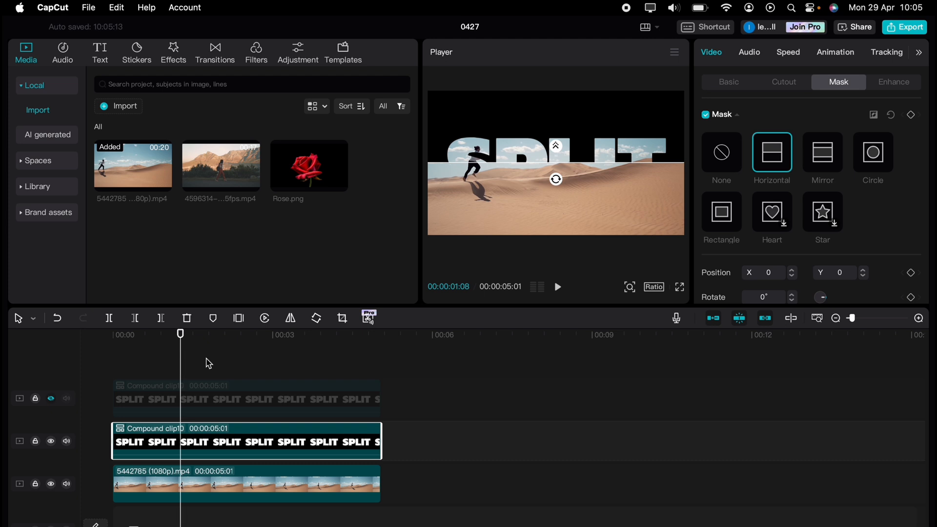
{"action": "left_click", "coordinate": [912, 116]}
{"action": "left_click_drag", "start_coordinate": [183, 364], "coordinate": [291, 359]}
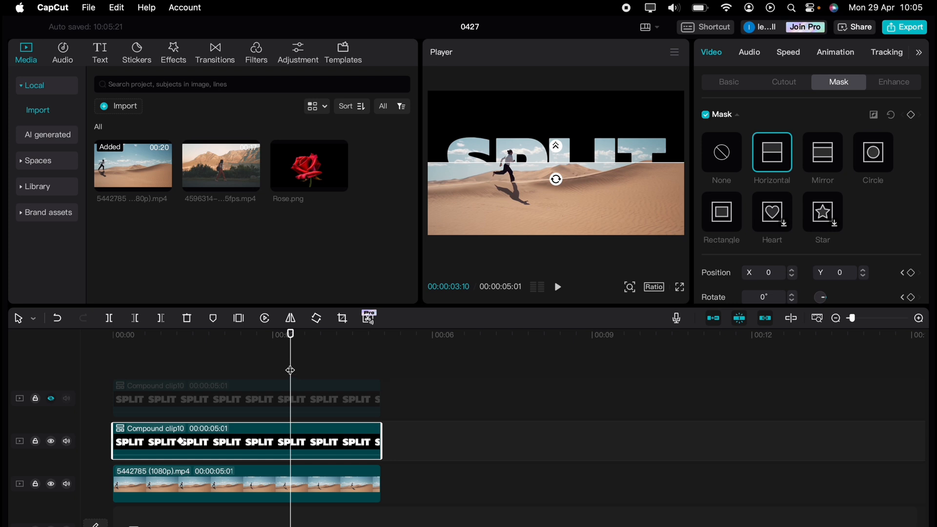
{"action": "left_click_drag", "start_coordinate": [541, 166], "coordinate": [540, 94]}
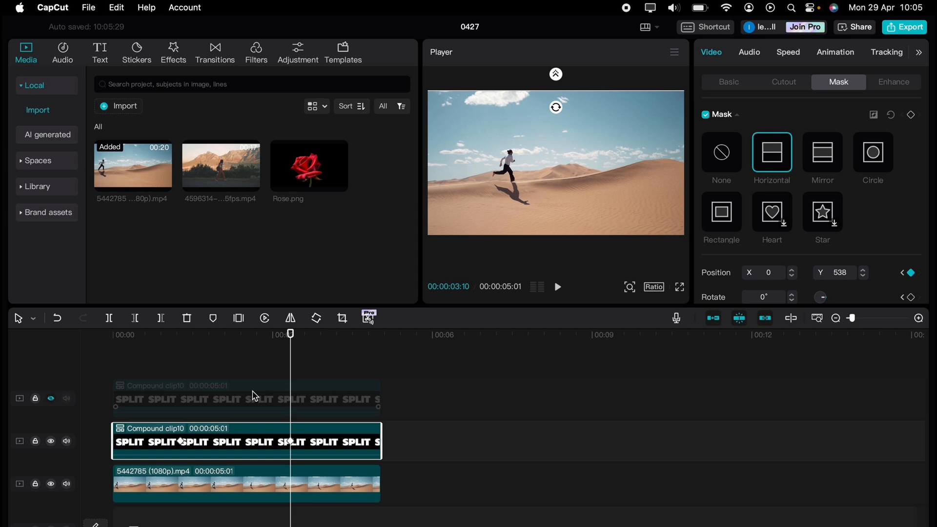
- Play the timeline from the start to check the lower clip's mask animation
{"action": "left_click", "coordinate": [234, 403]}
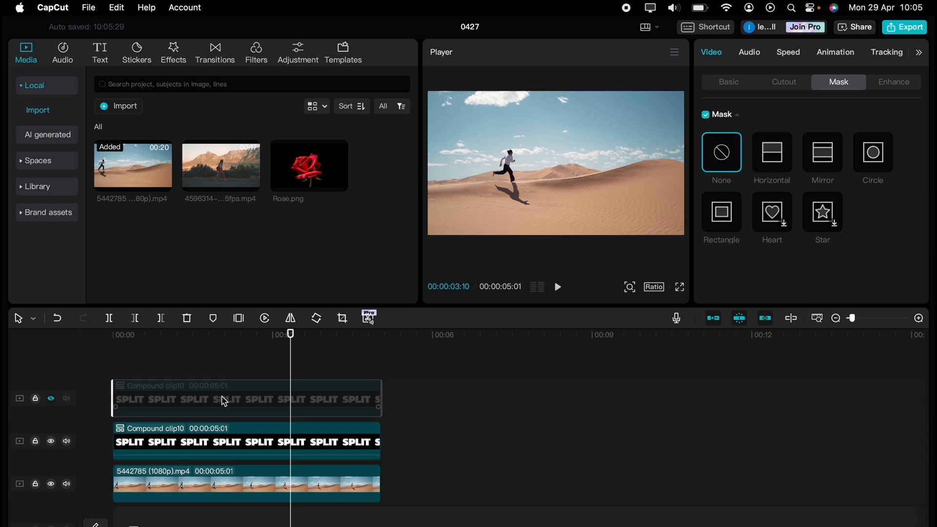
{"action": "left_click", "coordinate": [126, 356]}
{"action": "left_click_drag", "start_coordinate": [126, 356], "coordinate": [113, 355]}
{"action": "key", "text": "space"}
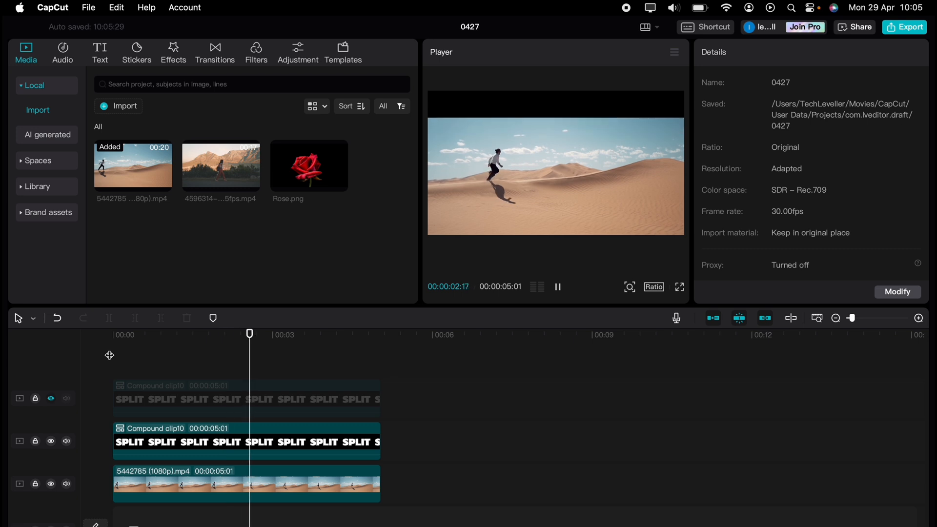
{"action": "key", "text": "space"}
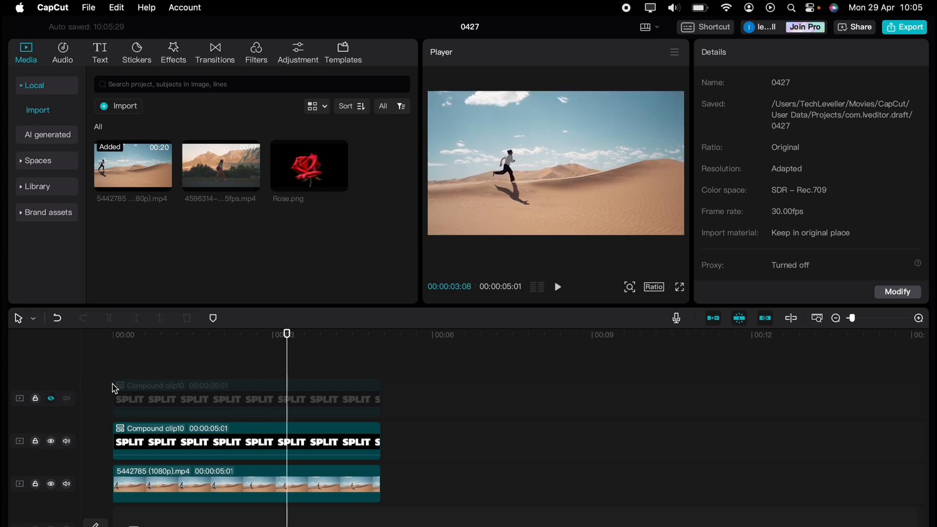
- Unhide the upper "SPLIT" copy and, at 00:00:01:08, give it a Horizontal mask rotated to -180°
{"action": "left_click", "coordinate": [147, 410]}
{"action": "left_click", "coordinate": [50, 399]}
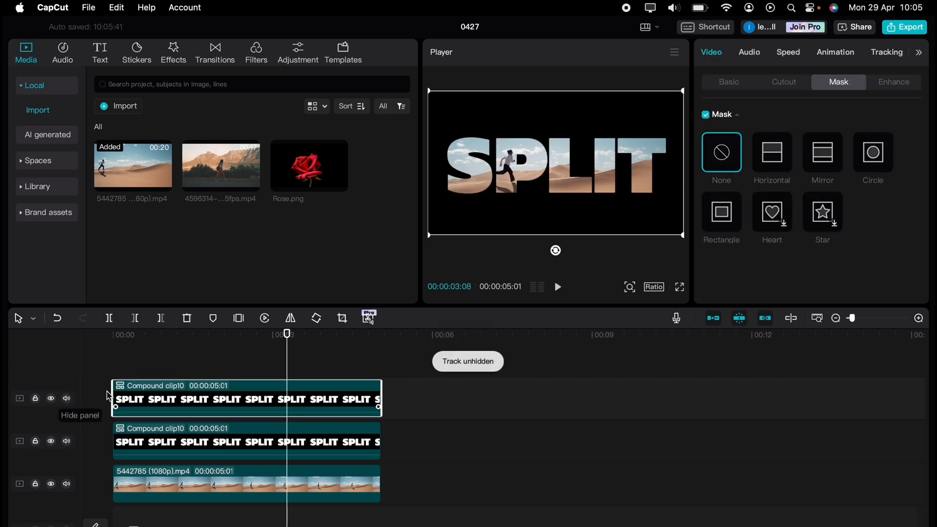
{"action": "left_click", "coordinate": [175, 435]}
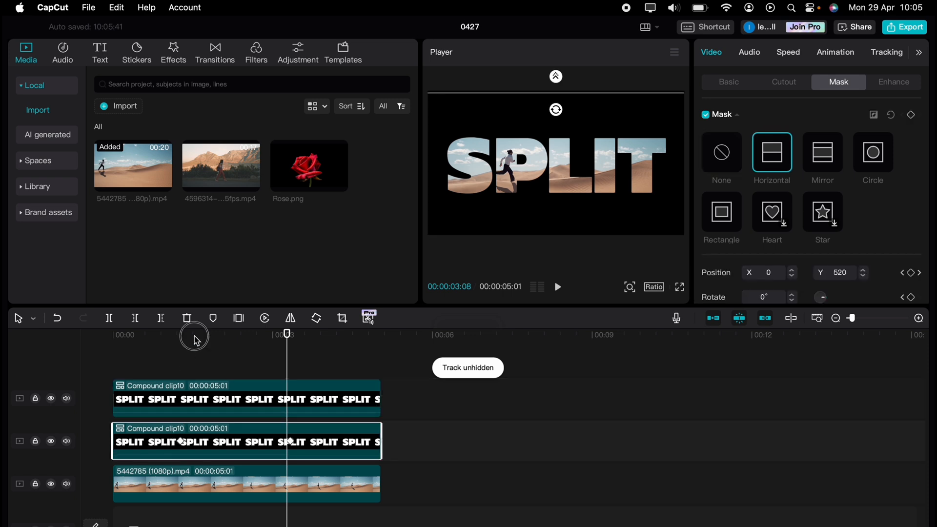
{"action": "left_click_drag", "start_coordinate": [189, 335], "coordinate": [181, 343]}
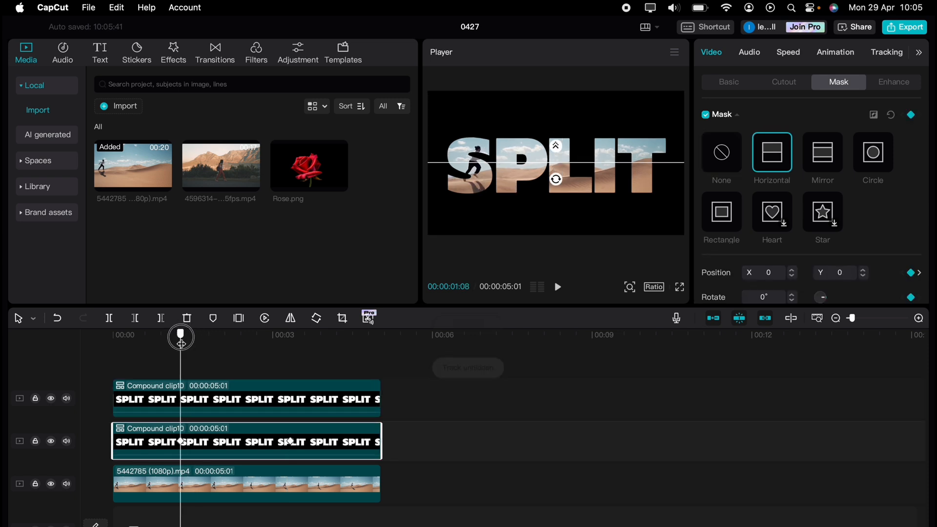
{"action": "left_click", "coordinate": [190, 405]}
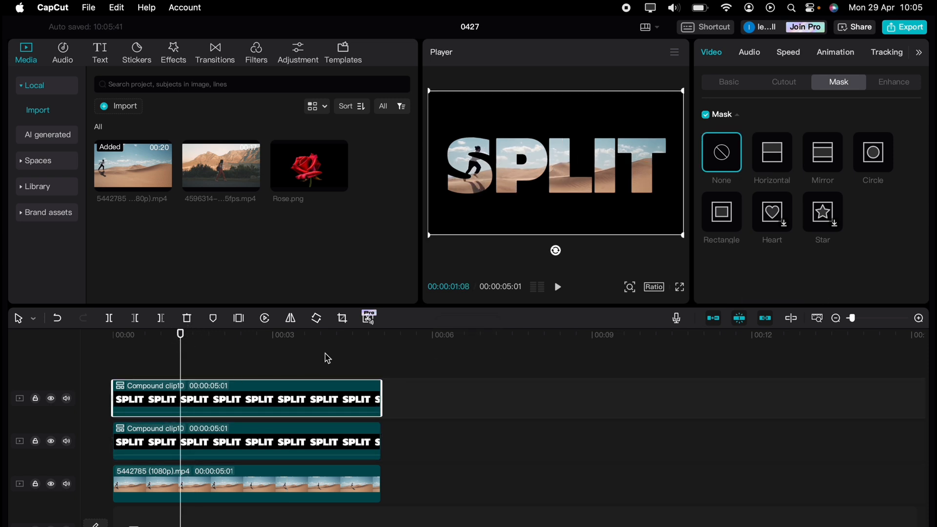
{"action": "left_click", "coordinate": [768, 156]}
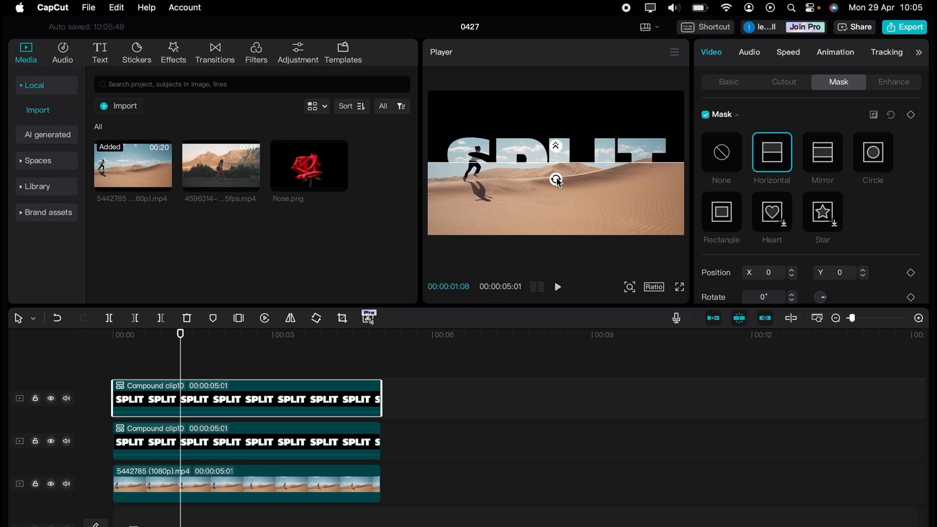
{"action": "left_click_drag", "start_coordinate": [559, 182], "coordinate": [557, 135]}
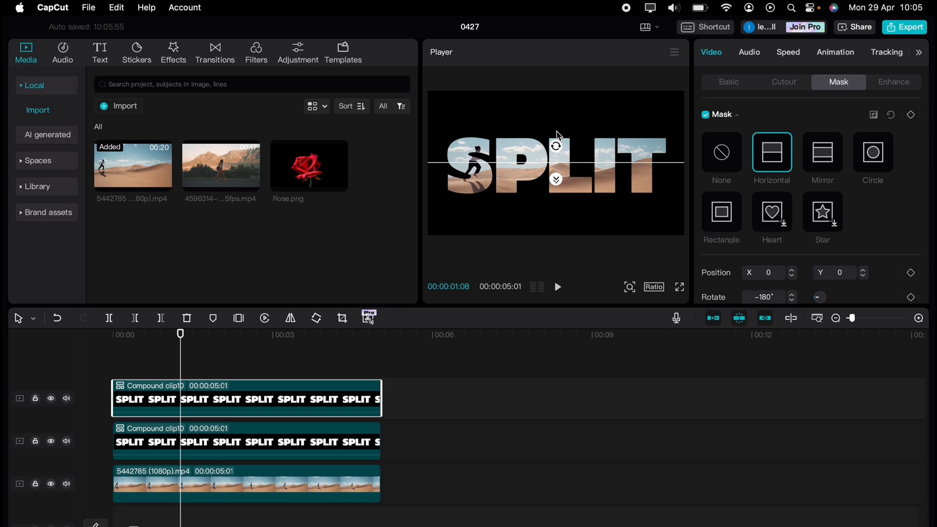
- Keyframe the upper copy's mask at 00:00:01:08, and move its position to Y -540 at 00:00:03:10
{"action": "left_click", "coordinate": [911, 115]}
{"action": "left_click", "coordinate": [238, 429]}
{"action": "left_click_drag", "start_coordinate": [180, 335], "coordinate": [290, 345]}
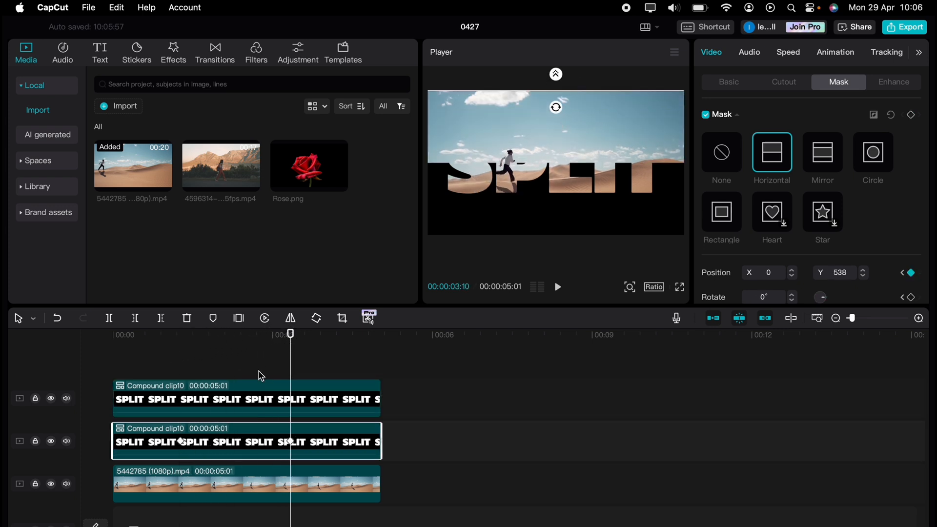
{"action": "left_click", "coordinate": [247, 396]}
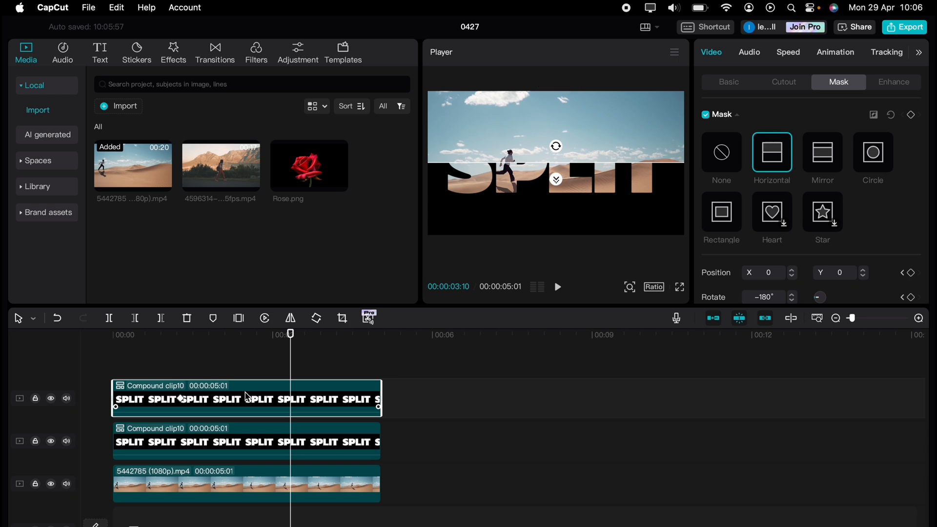
{"action": "left_click_drag", "start_coordinate": [492, 188], "coordinate": [492, 264]}
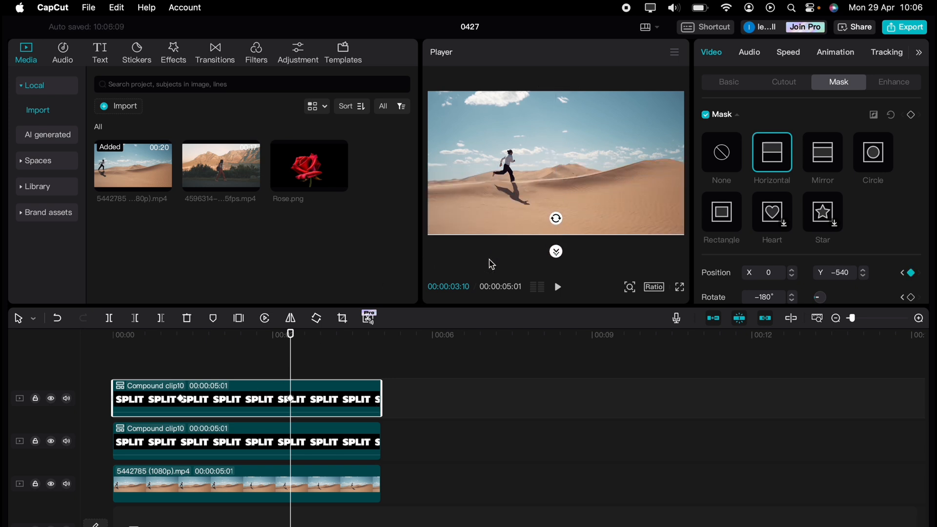
- Play the finished "SPLIT" reveal from the timeline start to examine how the two halves open
{"action": "left_click", "coordinate": [114, 364]}
{"action": "key", "text": "space"}
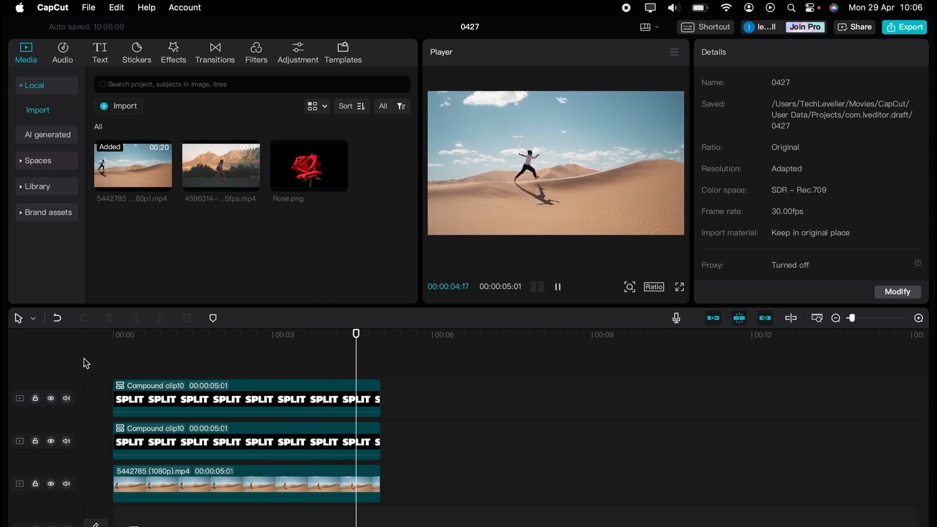
{"action": "left_click_drag", "start_coordinate": [133, 348], "coordinate": [99, 348]}
{"action": "key", "text": "space"}
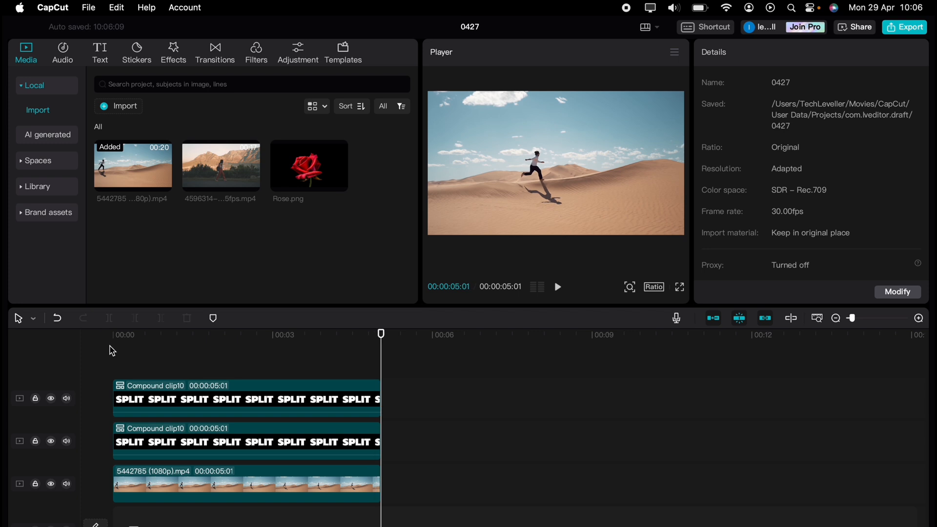
{"action": "left_click", "coordinate": [114, 351]}
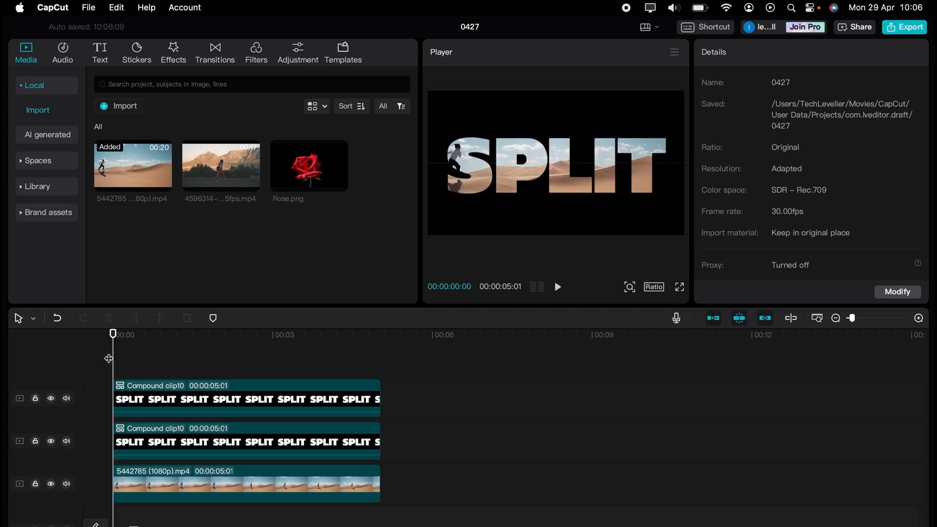
{"action": "key", "text": "space"}
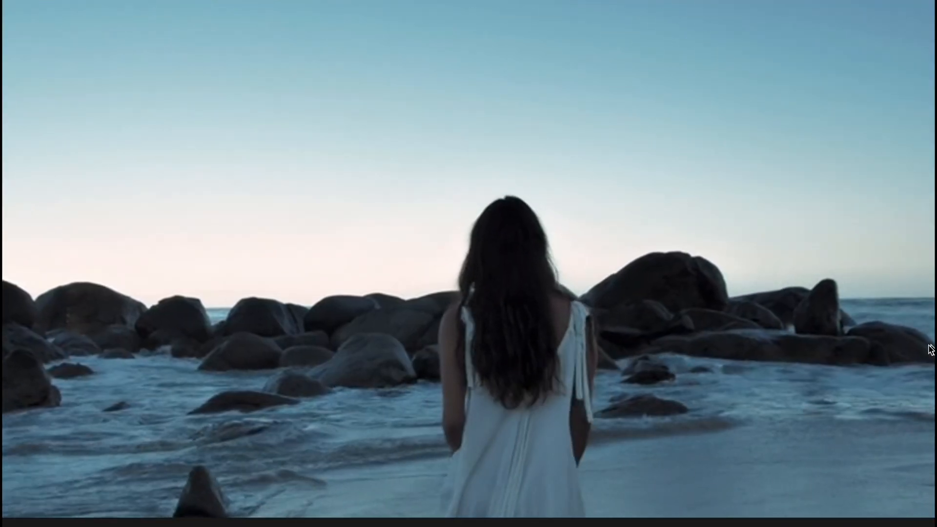
{"action": "key", "text": "Escape"}
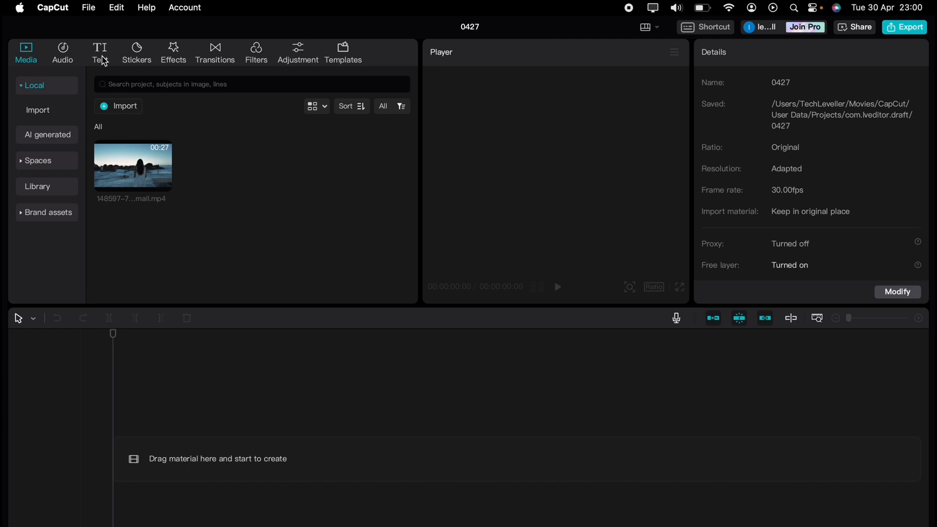
- Add a default text clip at the timeline start and set its content to "JOY"
{"action": "left_click", "coordinate": [101, 54]}
{"action": "left_click_drag", "start_coordinate": [133, 142], "coordinate": [129, 453]}
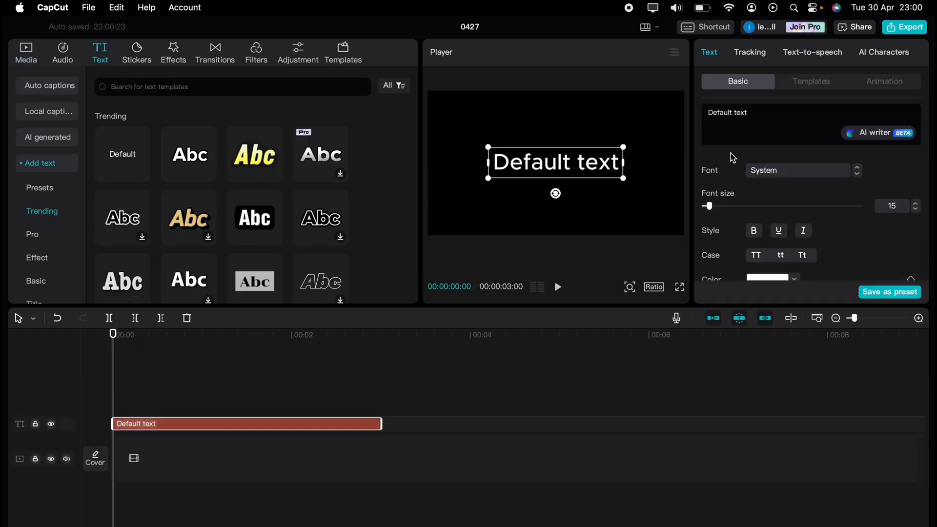
{"action": "left_click", "coordinate": [767, 113]}
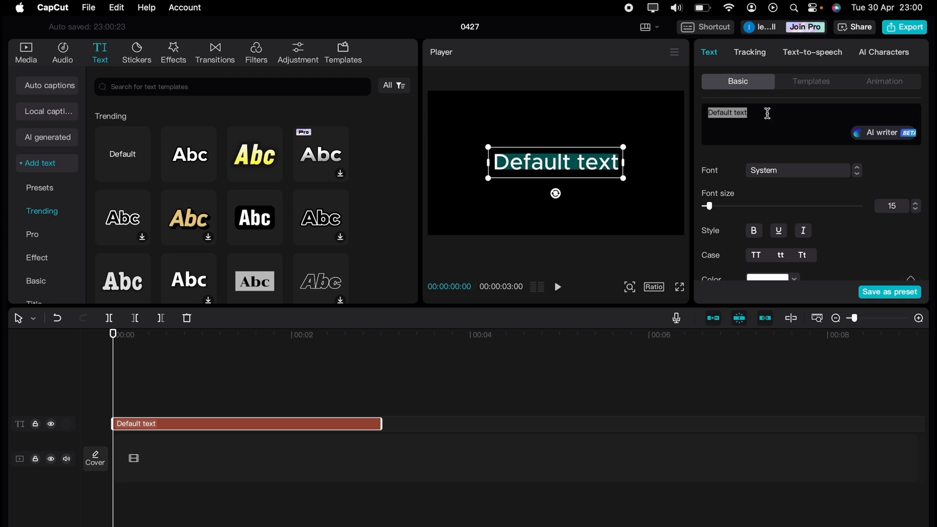
{"action": "type", "text": "JOY"}
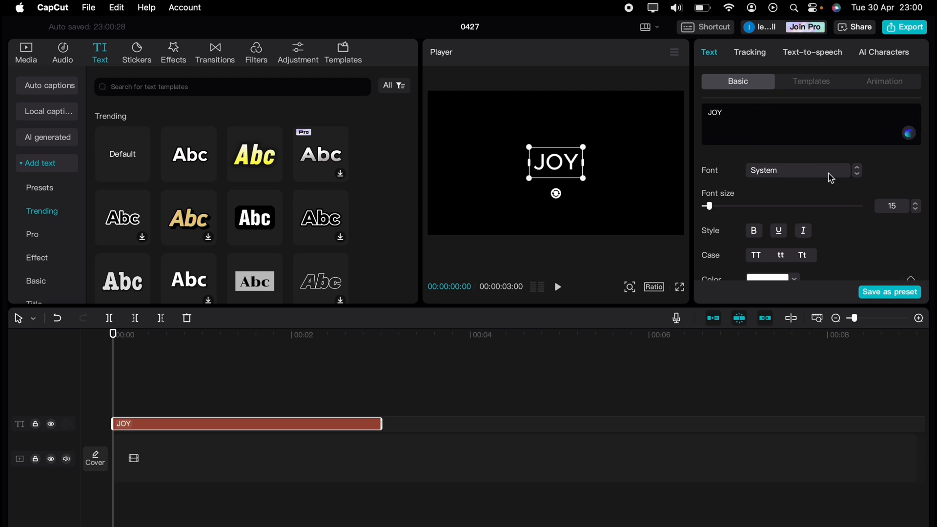
- Set the "JOY" text's font to Kanit-Bold and its font size to 63
{"action": "left_click", "coordinate": [830, 172]}
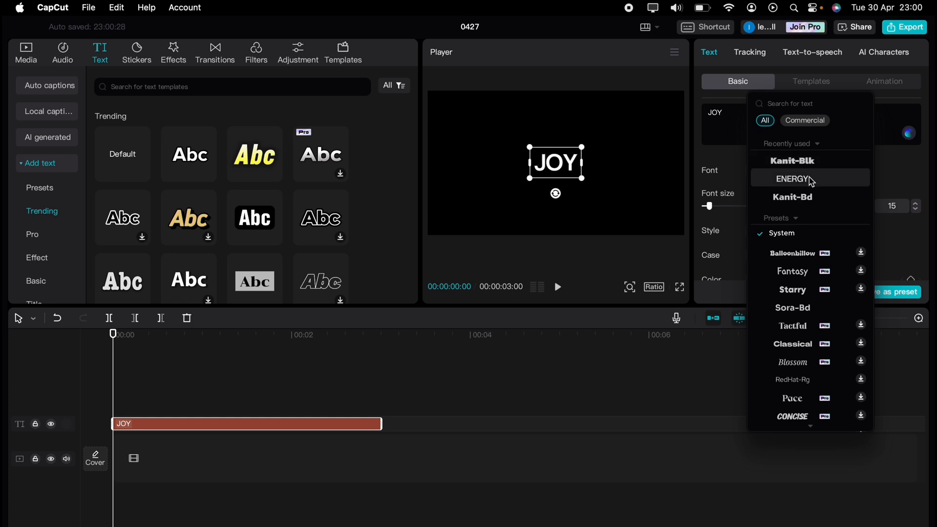
{"action": "left_click", "coordinate": [806, 198]}
{"action": "left_click", "coordinate": [916, 204]}
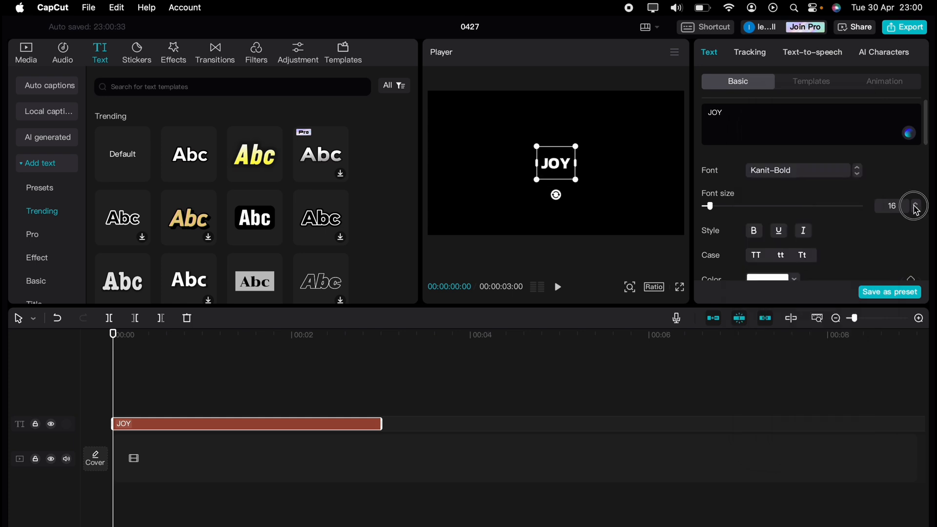
{"action": "left_click", "coordinate": [917, 210]}
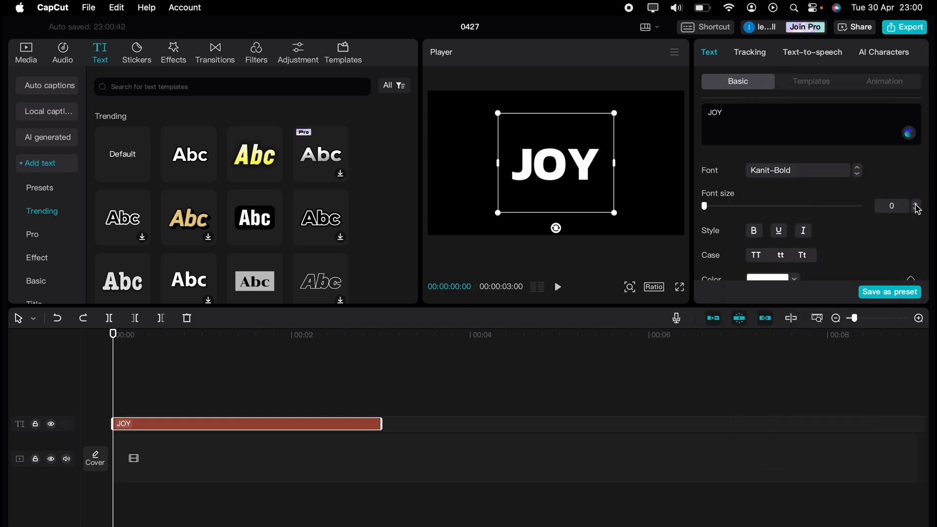
{"action": "left_click", "coordinate": [916, 204]}
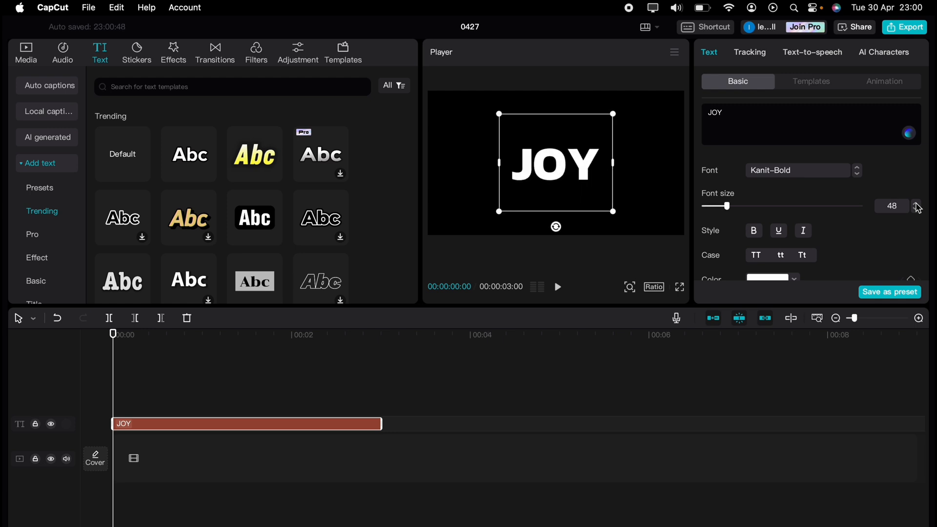
{"action": "left_click", "coordinate": [916, 209]}
{"action": "left_click", "coordinate": [918, 204]}
{"action": "scroll", "coordinate": [918, 205], "scroll_direction": "up", "scroll_amount": 10}
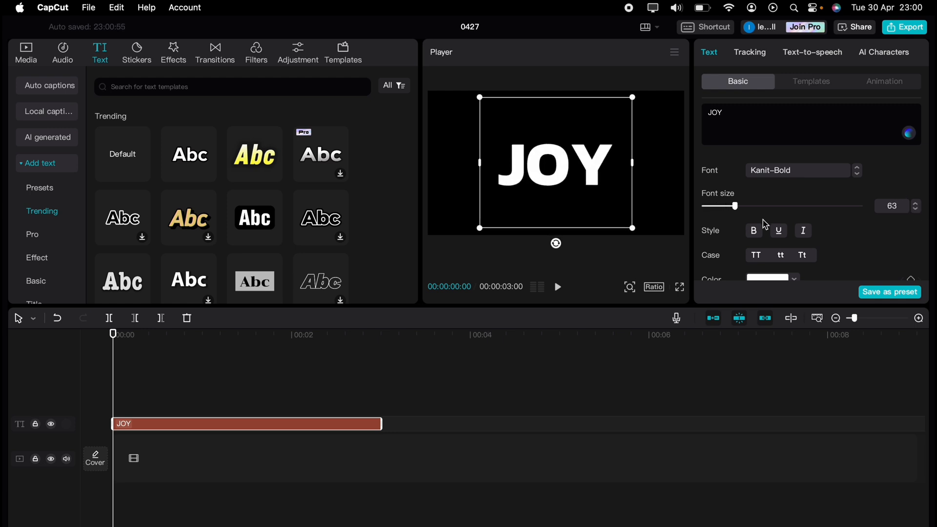
- Set the "JOY" text's font size to 60 and keyframe its position and size at the timeline start
{"action": "mouse_move", "coordinate": [736, 206]}
{"action": "left_mouse_down"}
{"action": "mouse_move", "coordinate": [751, 205]}
{"action": "mouse_move", "coordinate": [733, 205]}
{"action": "left_mouse_up"}
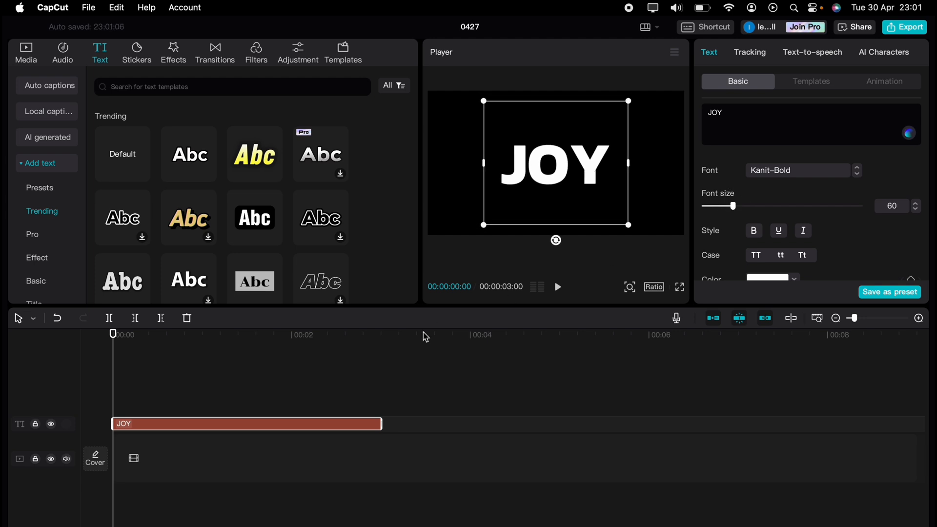
{"action": "scroll", "coordinate": [856, 230], "scroll_direction": "down", "scroll_amount": 6}
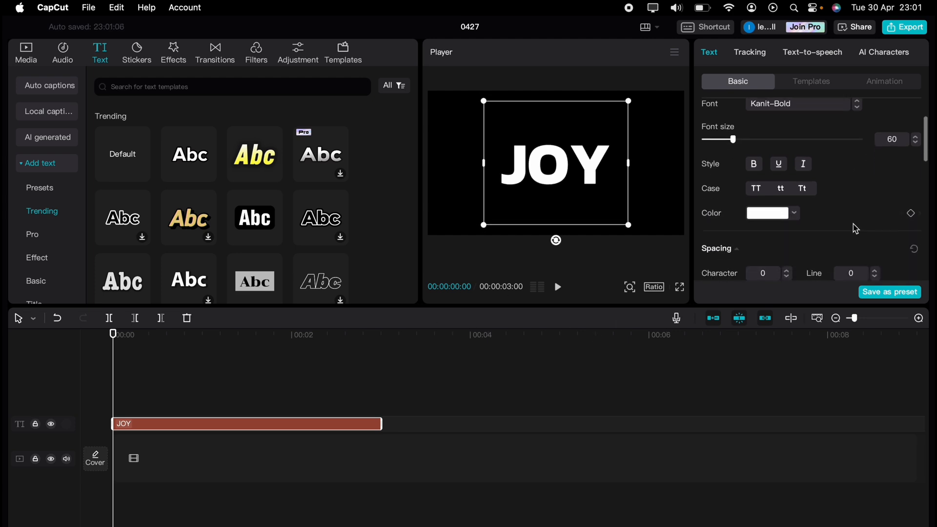
{"action": "scroll", "coordinate": [856, 229], "scroll_direction": "down", "scroll_amount": 3}
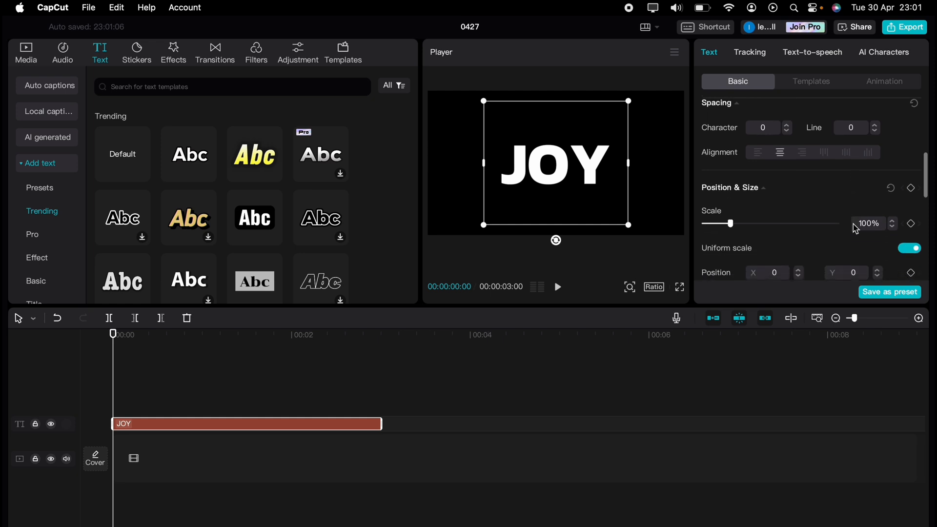
{"action": "left_click", "coordinate": [912, 182]}
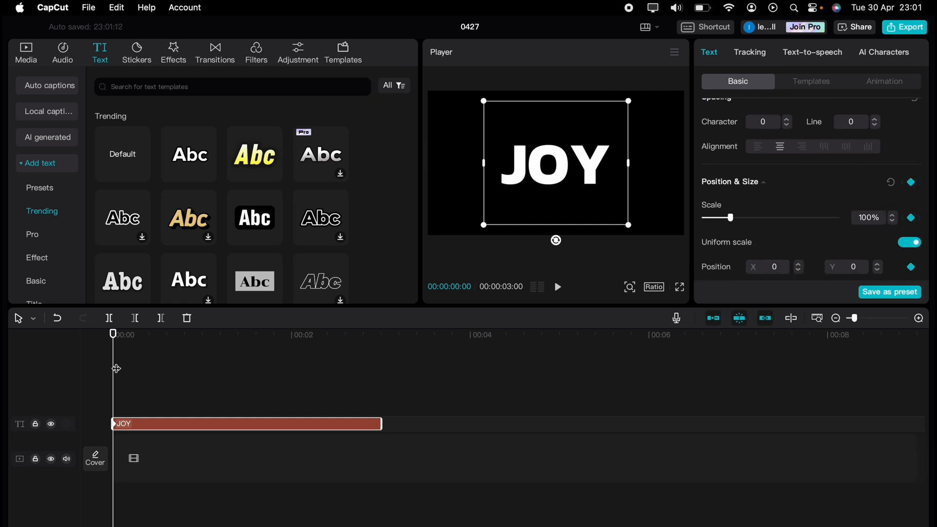
- Set the "JOY" text's scale to 500% at 00:00:03:00 and play the zoom from the timeline start
{"action": "left_click_drag", "start_coordinate": [116, 368], "coordinate": [381, 353]}
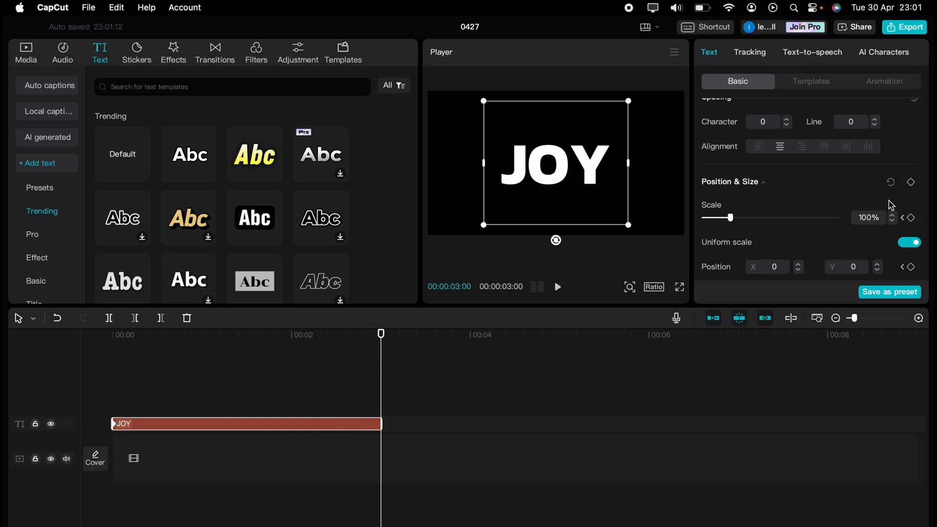
{"action": "left_click", "coordinate": [856, 217]}
{"action": "type", "text": "5"}
{"action": "key", "text": "Return"}
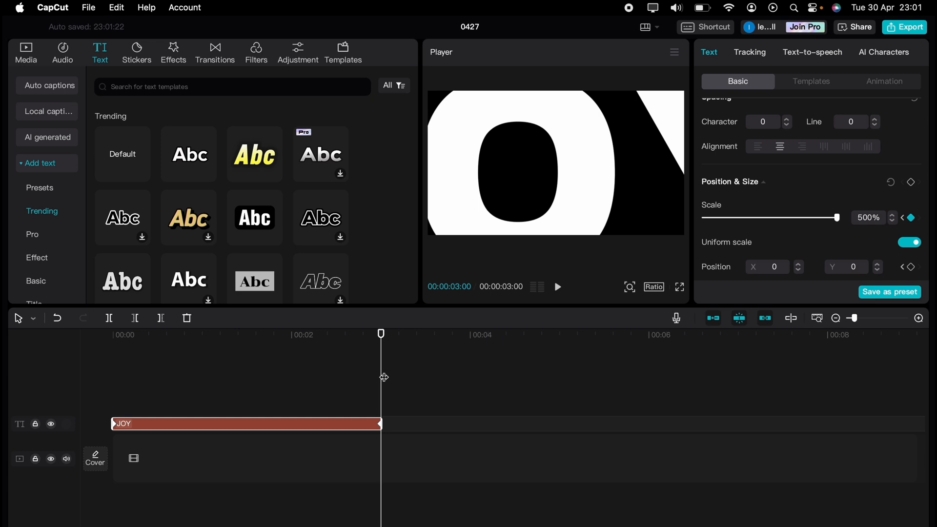
{"action": "left_click_drag", "start_coordinate": [384, 377], "coordinate": [104, 397]}
{"action": "key", "text": "space"}
- Export the title as 0427 in 4K, HEVC, mov format at 30fps without sharing it online
{"action": "left_click", "coordinate": [895, 24]}
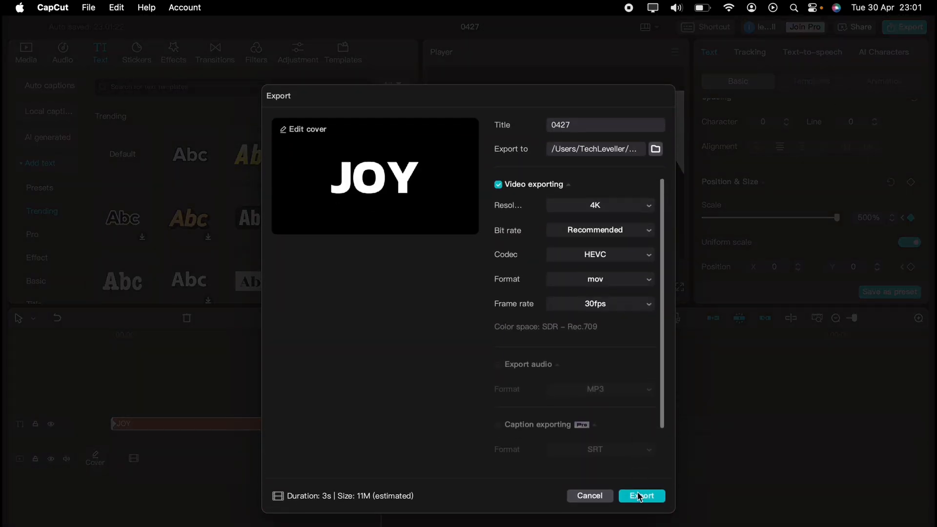
{"action": "left_click", "coordinate": [640, 496]}
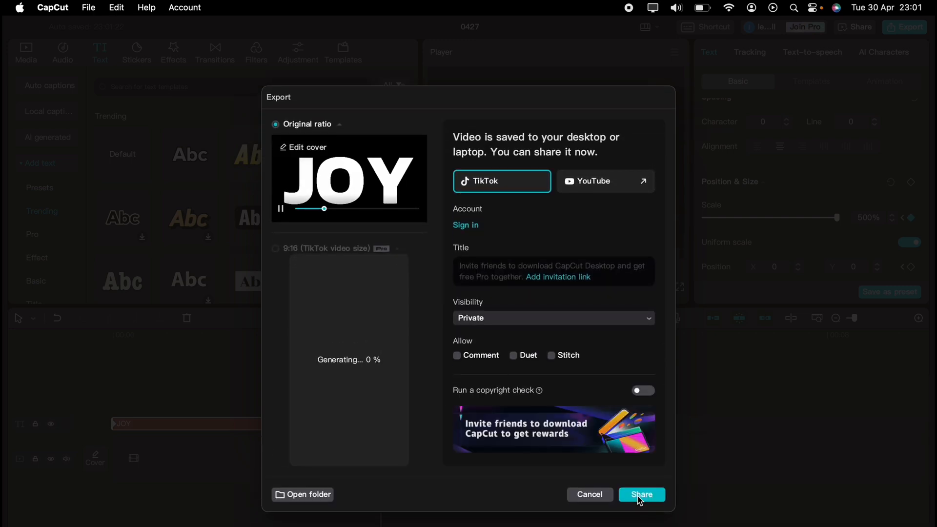
{"action": "left_click", "coordinate": [588, 498]}
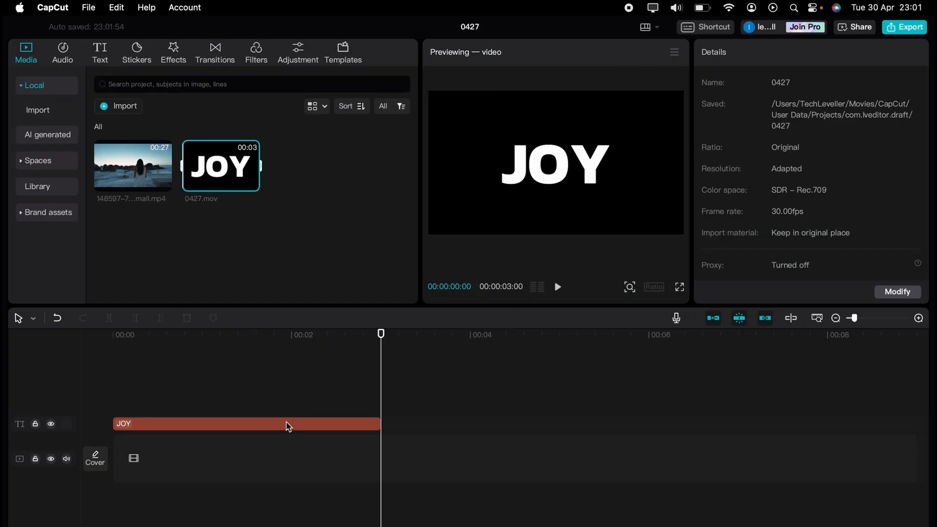
- Replace the "JOY" text clip with 0427.mov, placed on a track above the beach video at the timeline start
{"action": "left_click", "coordinate": [292, 426]}
{"action": "key", "text": "Delete"}
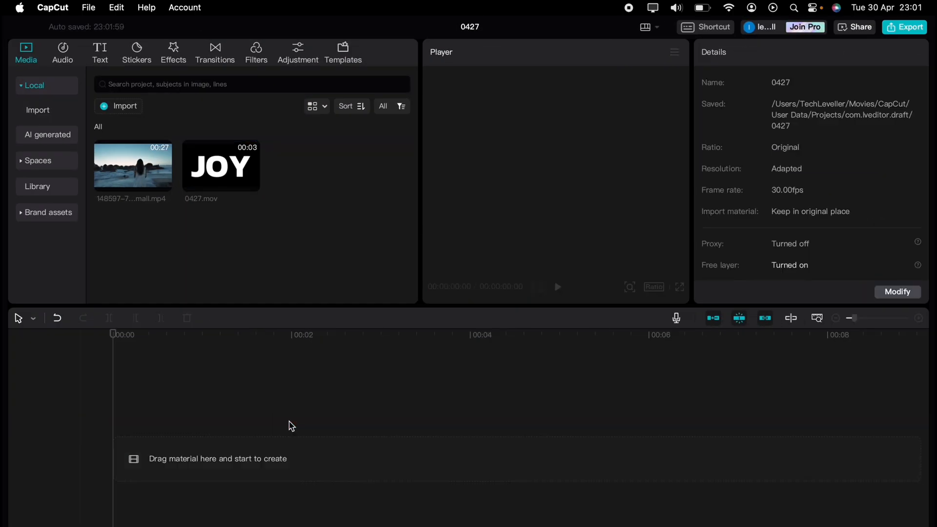
{"action": "left_click_drag", "start_coordinate": [209, 188], "coordinate": [131, 433]}
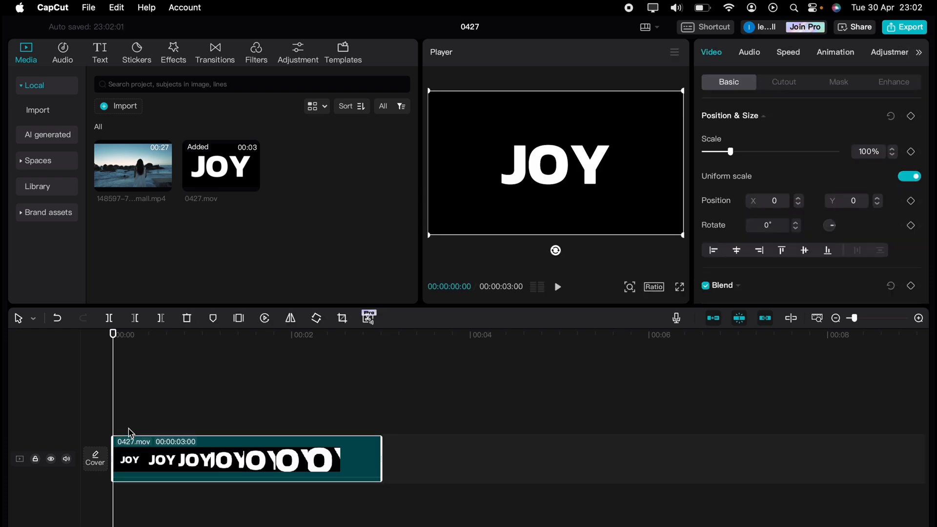
{"action": "left_click_drag", "start_coordinate": [147, 176], "coordinate": [111, 508]}
{"action": "left_click", "coordinate": [142, 462]}
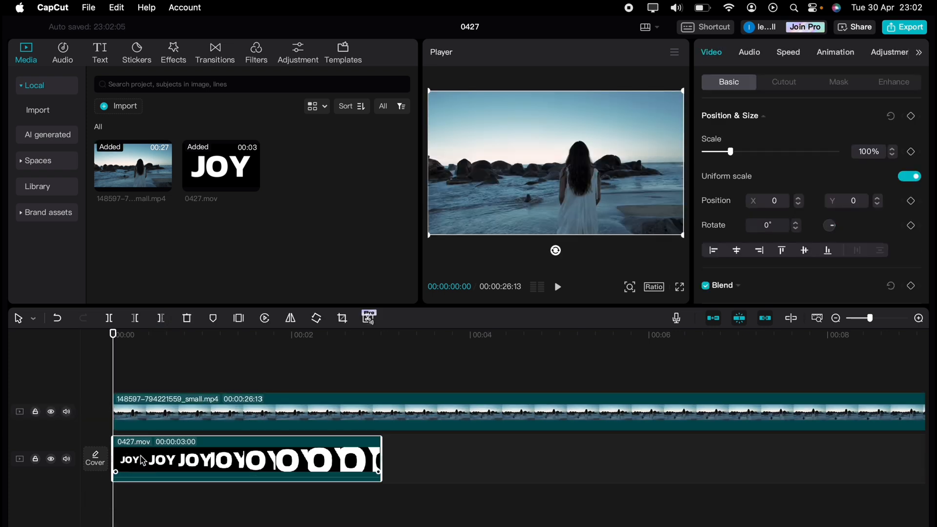
{"action": "left_click_drag", "start_coordinate": [152, 457], "coordinate": [148, 367]}
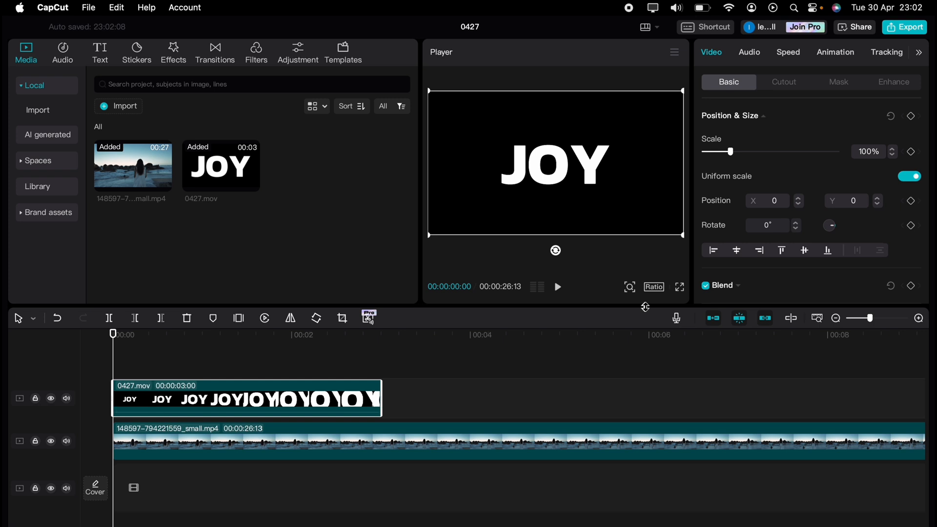
- Set the 0427.mov clip's blend mode to Multiply and preview the beach video through the letters
{"action": "scroll", "coordinate": [759, 275], "scroll_direction": "down", "scroll_amount": 3}
{"action": "left_click", "coordinate": [741, 200]}
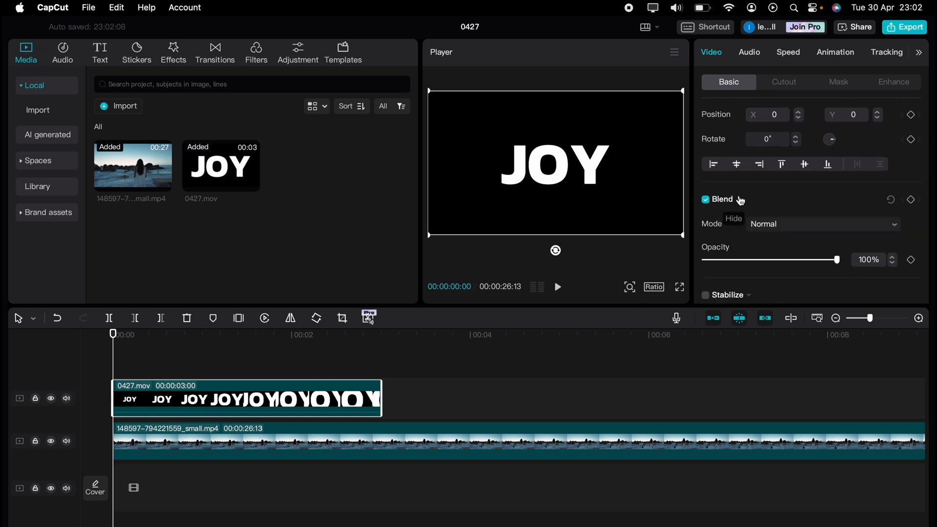
{"action": "left_click", "coordinate": [740, 200]}
{"action": "left_click", "coordinate": [740, 200]}
{"action": "left_click", "coordinate": [805, 229]}
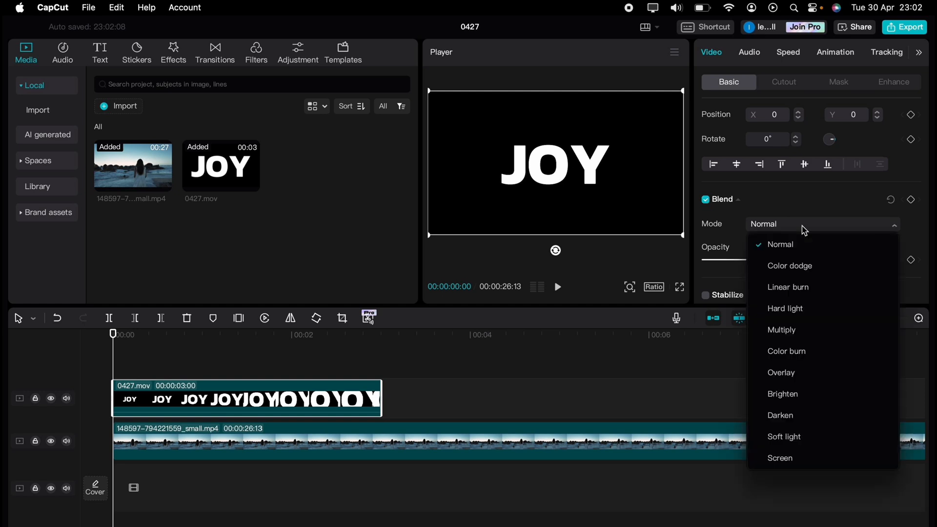
{"action": "left_click", "coordinate": [801, 336]}
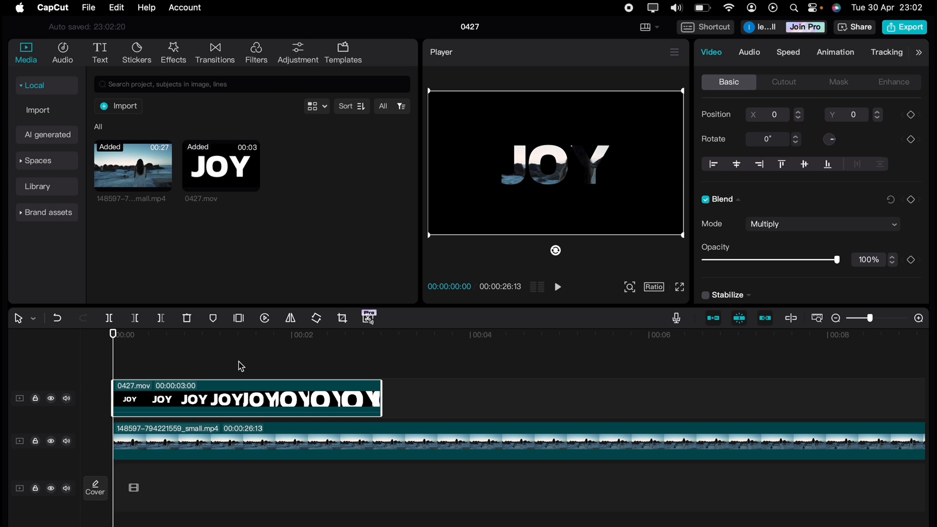
{"action": "key", "text": "space"}
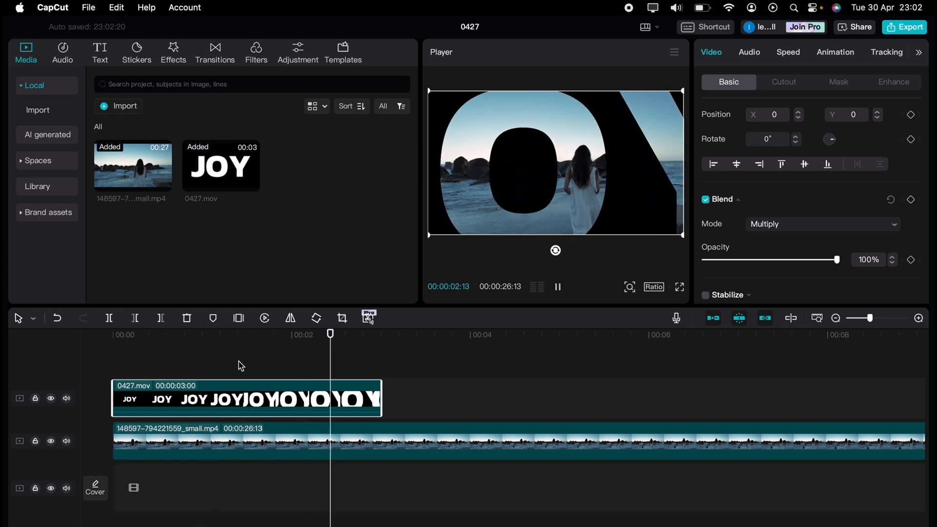
{"action": "key", "text": "space"}
{"action": "left_click_drag", "start_coordinate": [167, 352], "coordinate": [115, 358]}
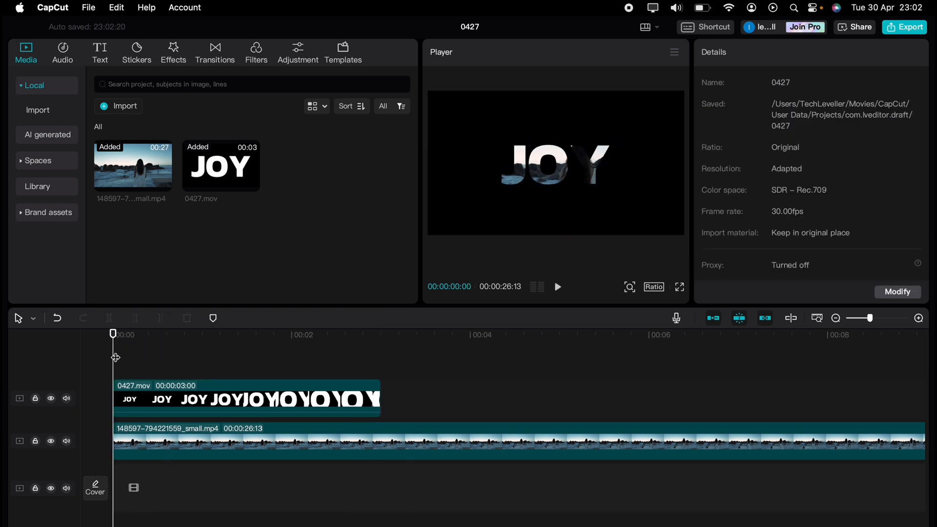
- Scale the beach video to 141% and move it to X -553, Y -121 behind the letters
{"action": "left_click", "coordinate": [230, 436]}
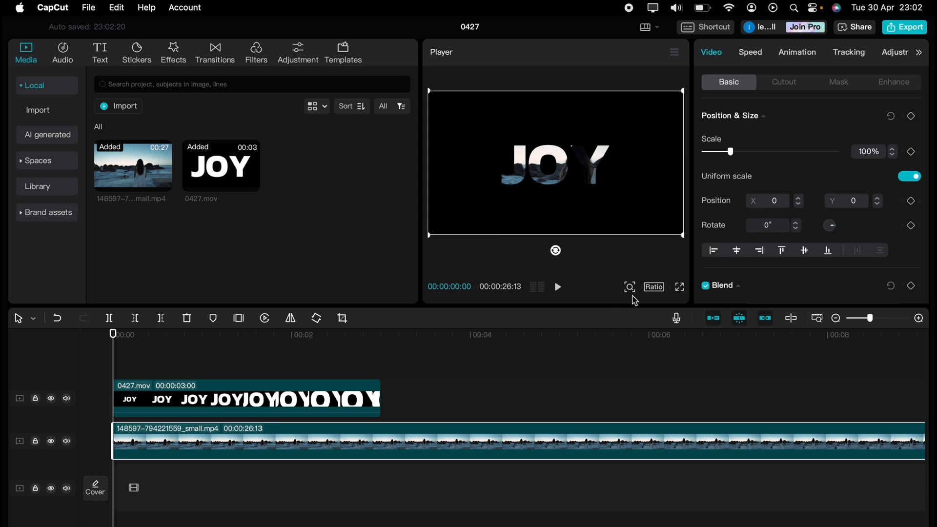
{"action": "left_click_drag", "start_coordinate": [683, 236], "coordinate": [747, 268]}
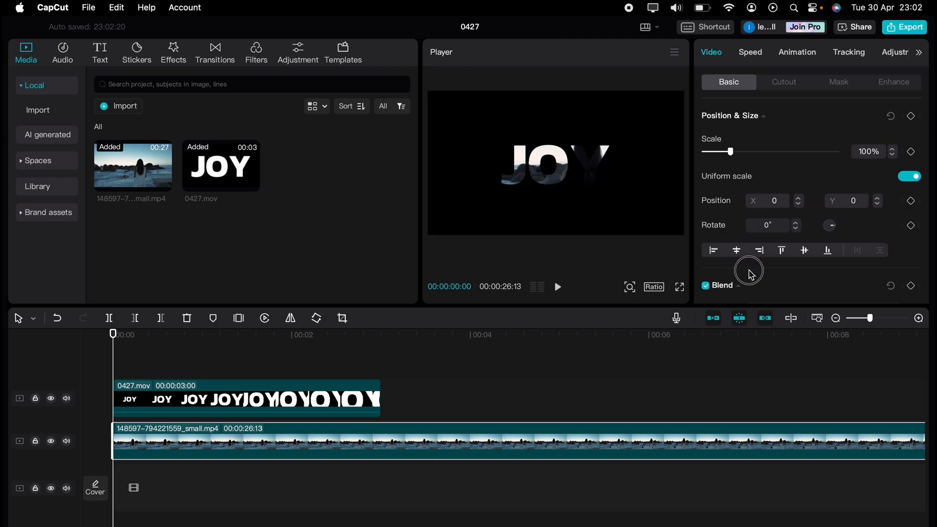
{"action": "left_click_drag", "start_coordinate": [619, 215], "coordinate": [572, 215]}
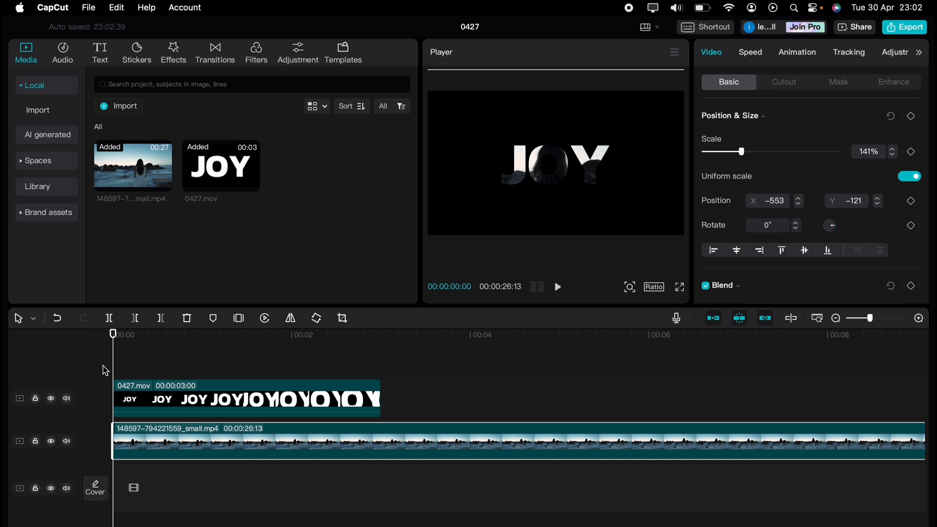
- Play the title zoom from the timeline start to examine how the letters give way to the beach video
{"action": "key", "text": "space"}
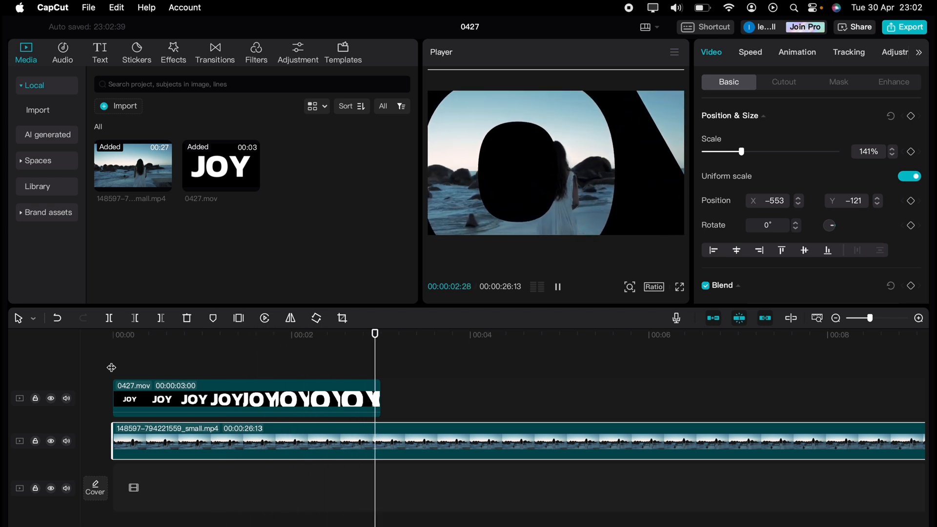
{"action": "key", "text": "space"}
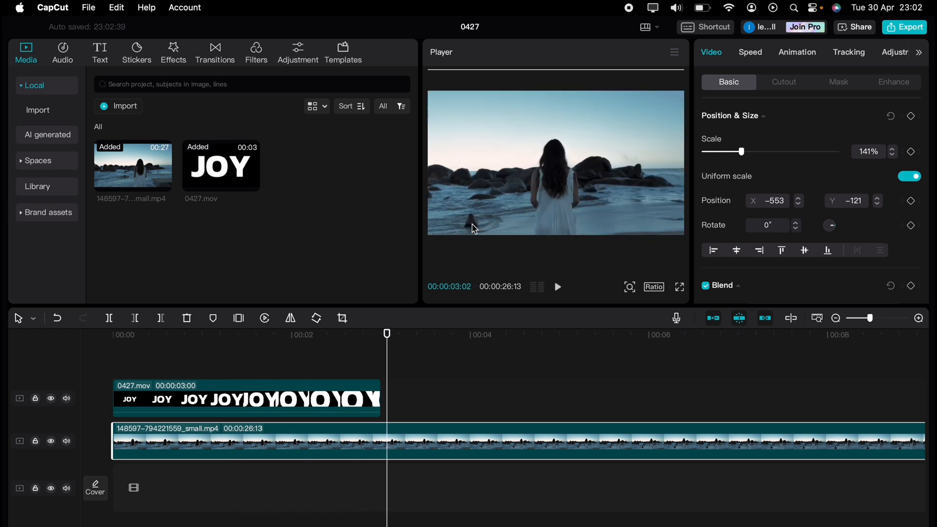
{"action": "left_click", "coordinate": [212, 359]}
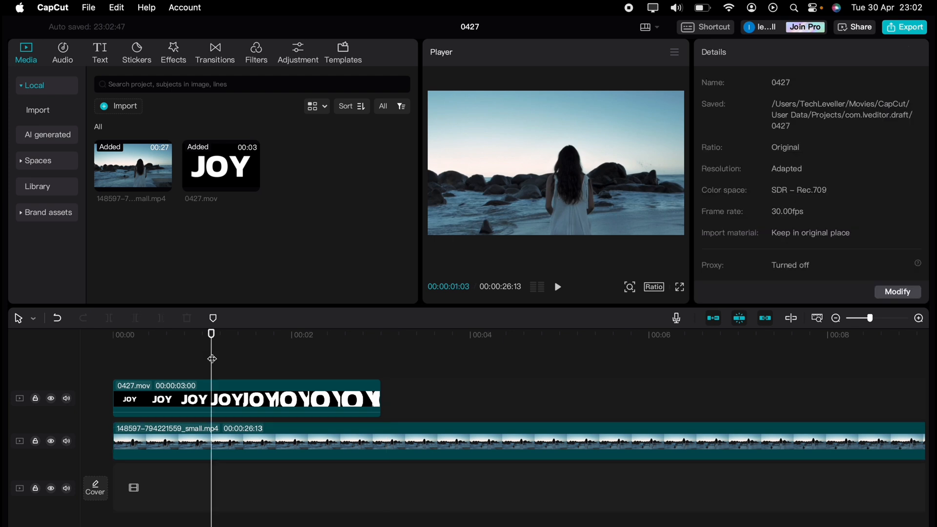
{"action": "left_click_drag", "start_coordinate": [212, 358], "coordinate": [77, 349]}
{"action": "key", "text": "space"}
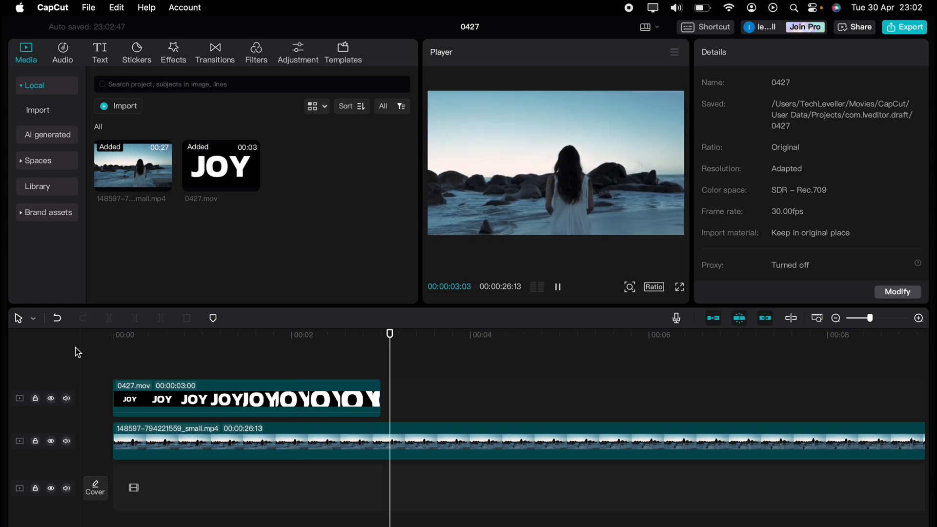
{"action": "key", "text": "space"}
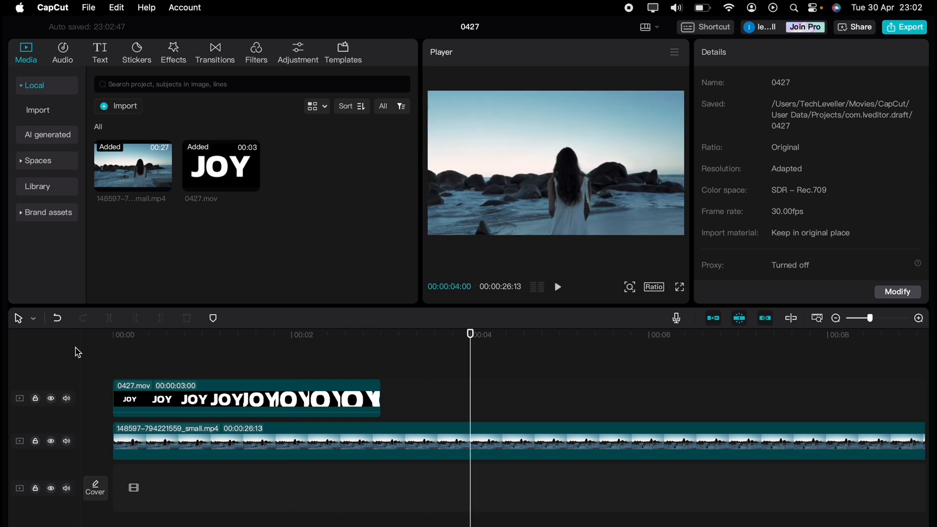
- Apply the Zoom In out-animation to the 0427.mov clip
{"action": "left_click", "coordinate": [358, 397]}
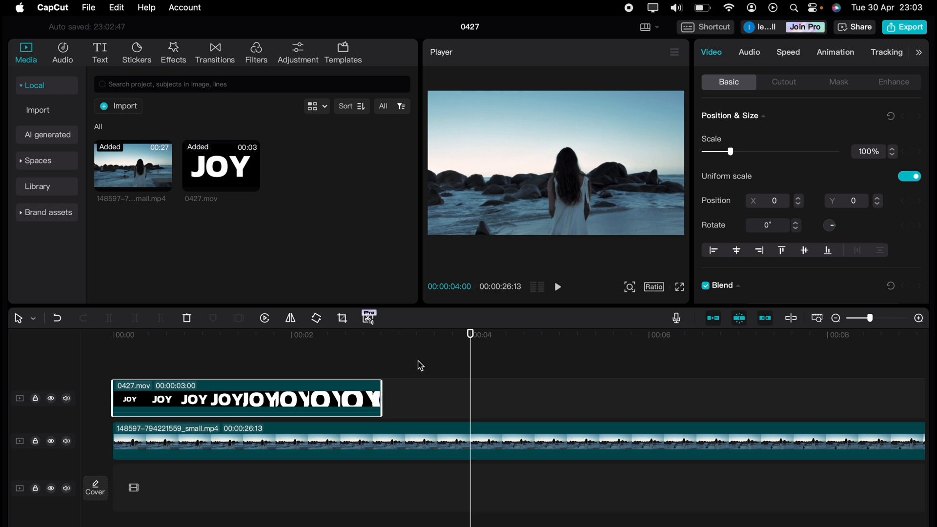
{"action": "left_click", "coordinate": [832, 58]}
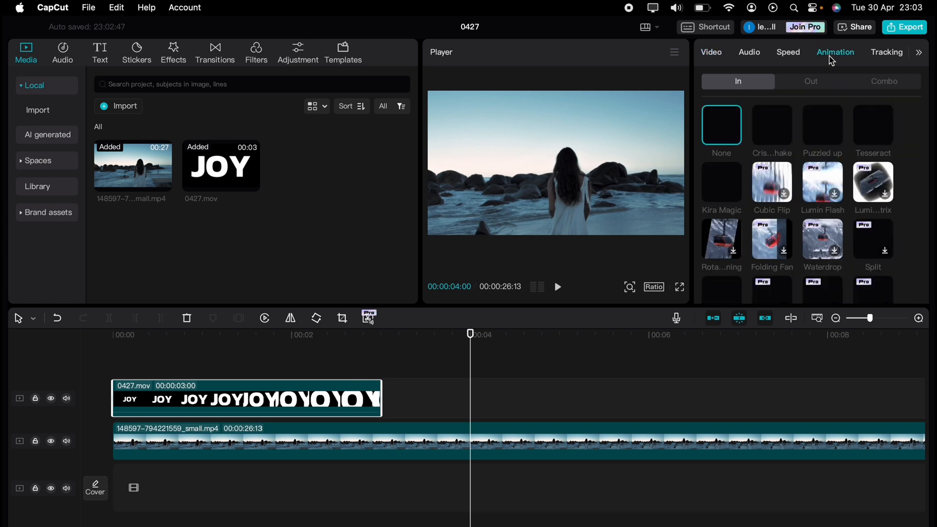
{"action": "left_click", "coordinate": [814, 83]}
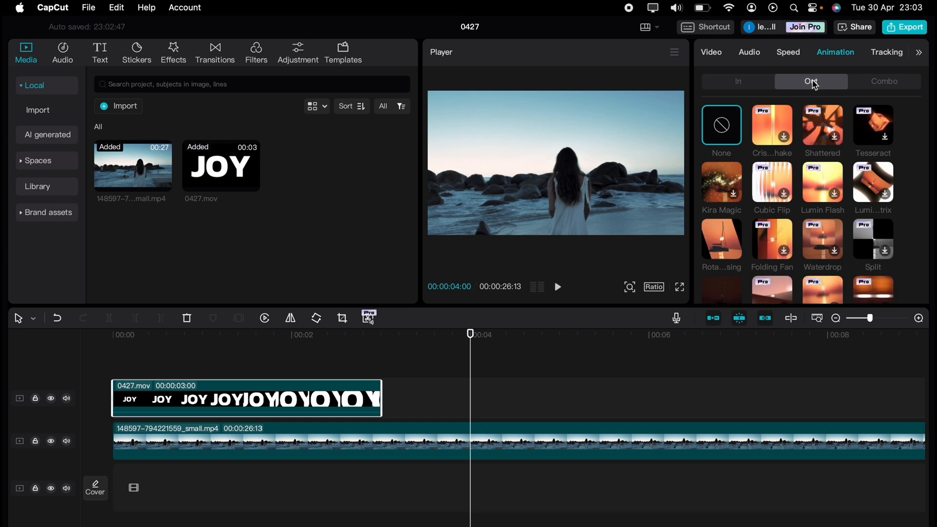
{"action": "scroll", "coordinate": [903, 214], "scroll_direction": "down", "scroll_amount": 3}
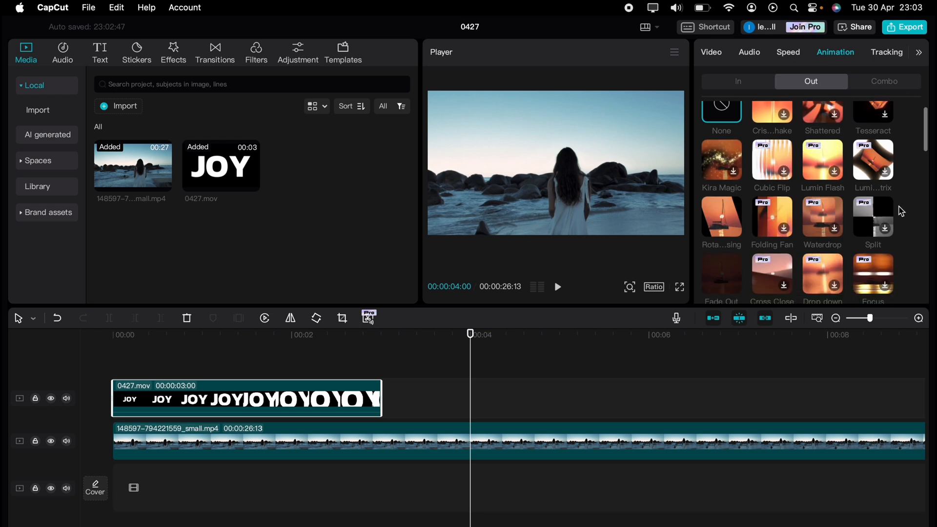
{"action": "scroll", "coordinate": [901, 211], "scroll_direction": "down", "scroll_amount": 2}
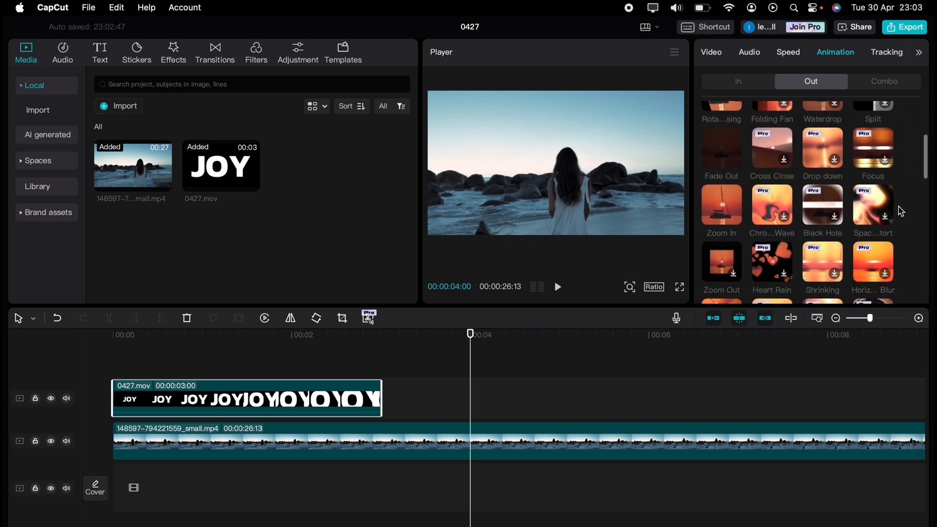
{"action": "left_click", "coordinate": [704, 209]}
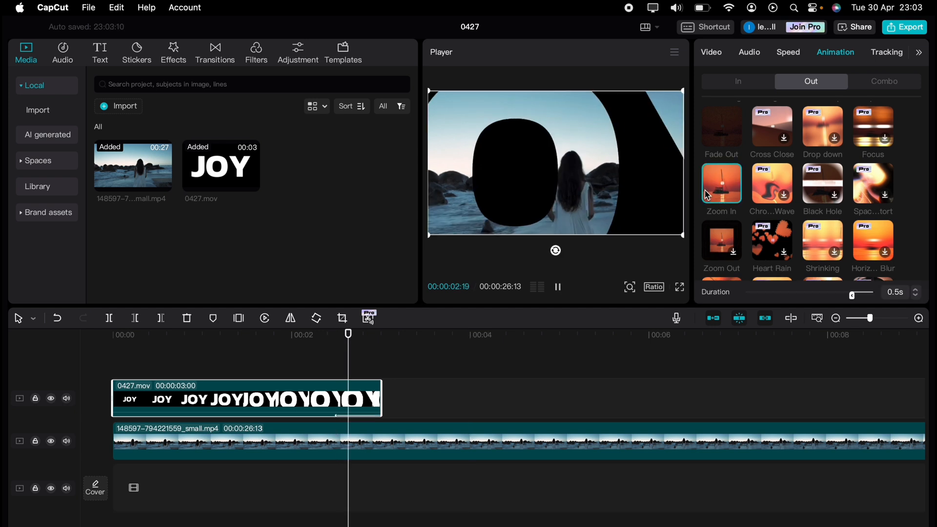
- Play the JOY title from the timeline start, first in the preview and again in full screen, to examine the zoom-out reveal
{"action": "left_click_drag", "start_coordinate": [244, 375], "coordinate": [110, 355]}
{"action": "key", "text": "space"}
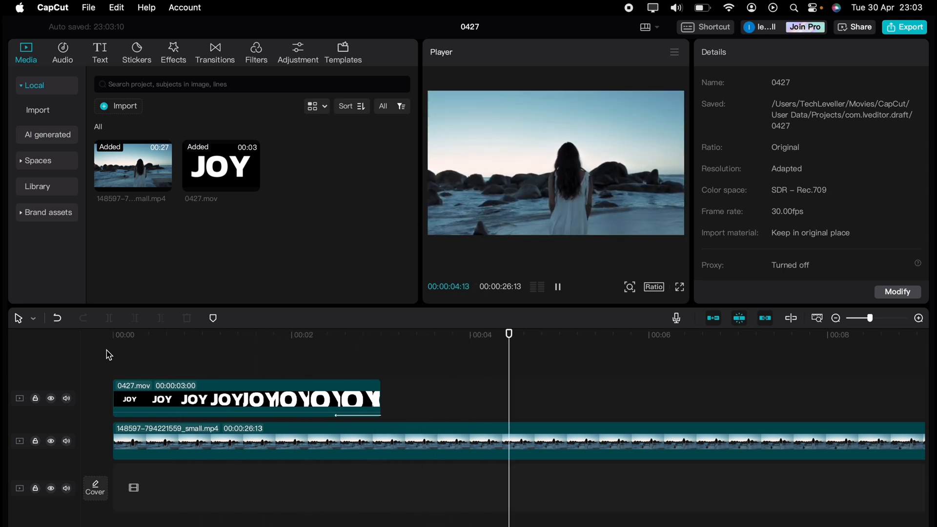
{"action": "key", "text": "space"}
{"action": "left_click", "coordinate": [680, 288]}
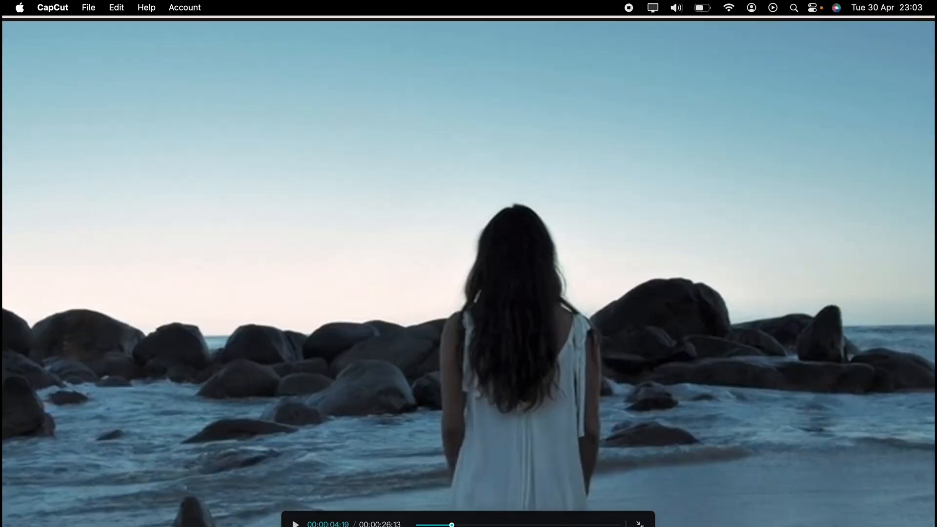
{"action": "left_click", "coordinate": [416, 525]}
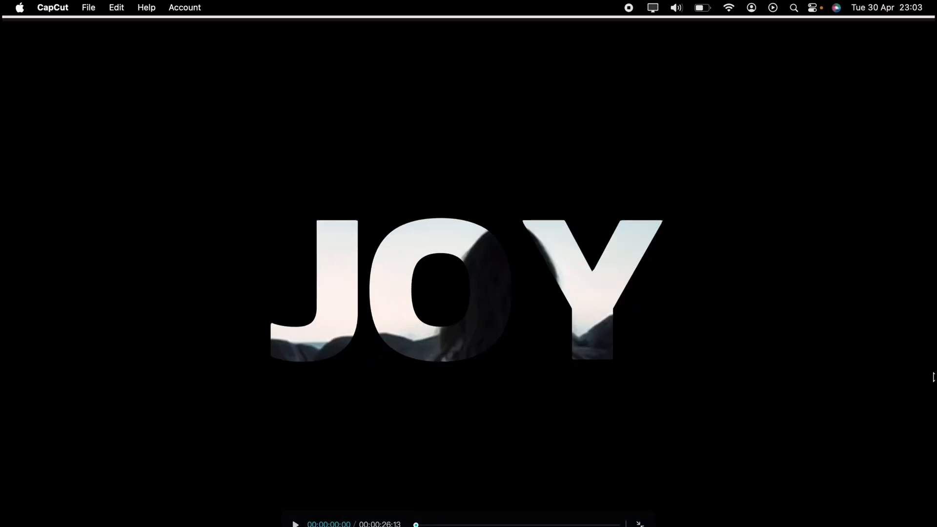
{"action": "key", "text": "space"}
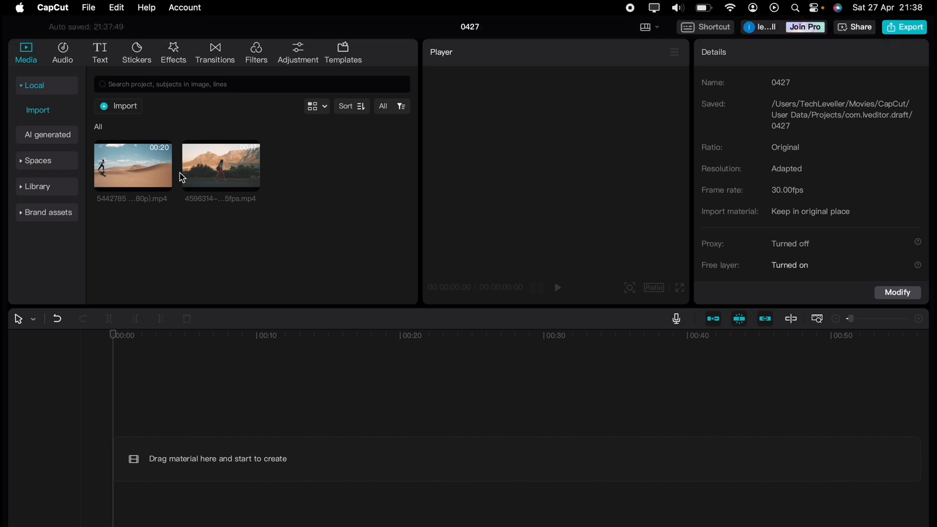
- Place the 4596314 walking video on the empty timeline and add a default text above it reading "The journey of a thousand miles begins with a single step."
{"action": "mouse_move", "coordinate": [200, 172]}
{"action": "left_click_drag", "start_coordinate": [207, 174], "coordinate": [141, 440]}
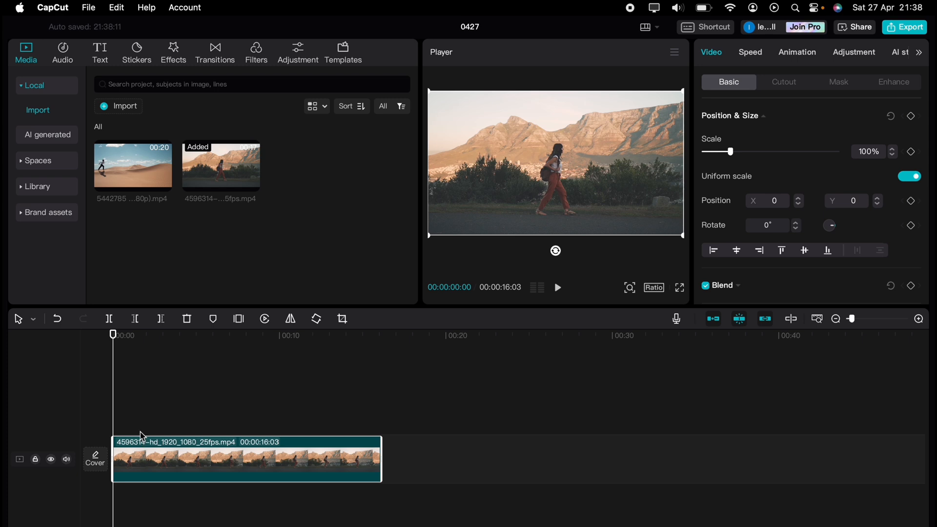
{"action": "left_click", "coordinate": [107, 60]}
{"action": "mouse_move", "coordinate": [128, 177]}
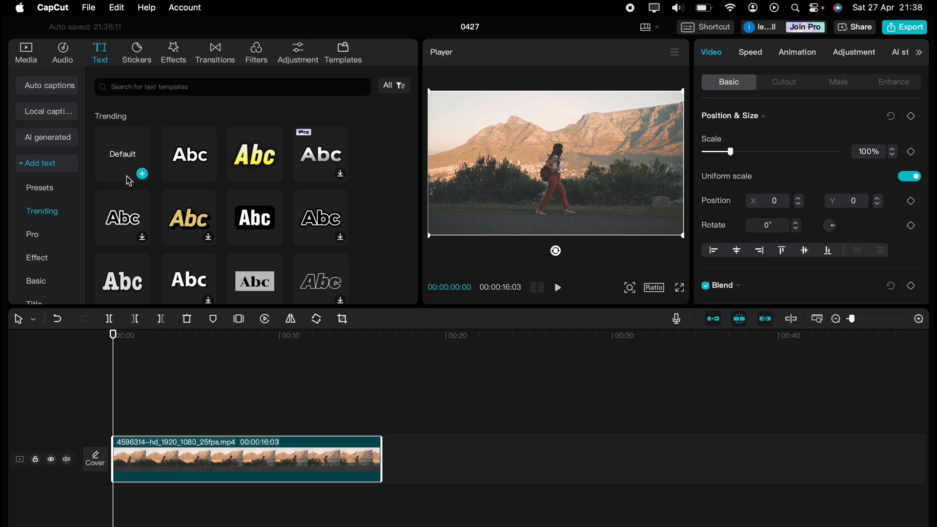
{"action": "left_click_drag", "start_coordinate": [125, 157], "coordinate": [120, 423]}
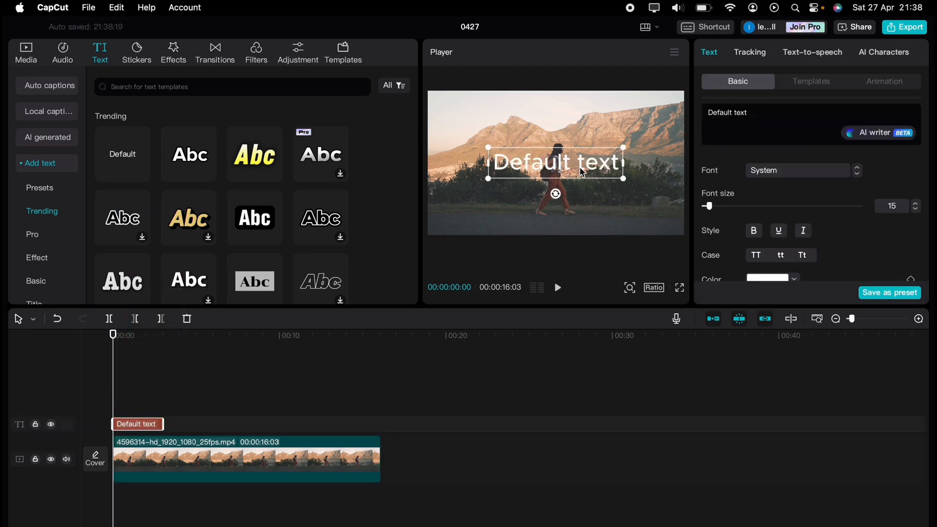
{"action": "triple_click", "coordinate": [754, 112]}
{"action": "type", "text": "The journey of a thousand miles begins with a single step."}
- Set the quote's font to Shrikhand at size 40 and extend the text clip to the full length of the walking video
{"action": "left_click", "coordinate": [801, 170]}
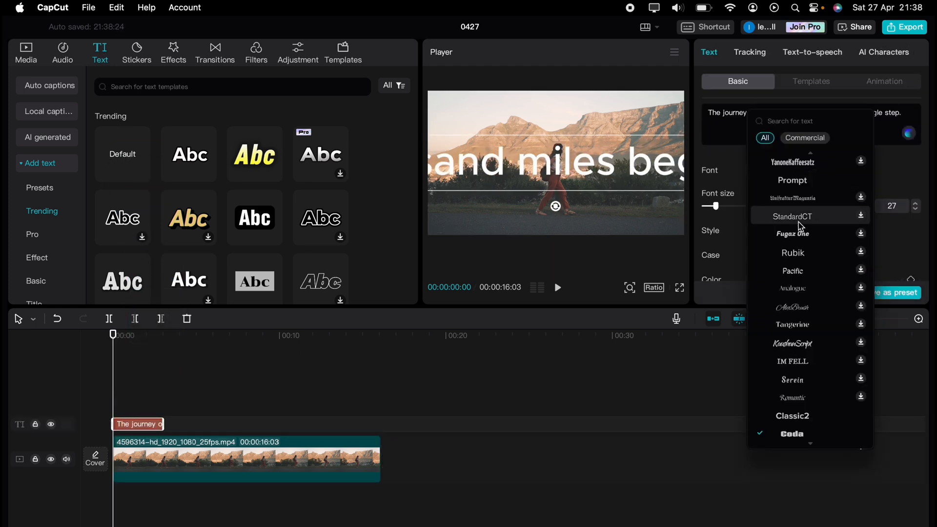
{"action": "scroll", "coordinate": [808, 380], "scroll_direction": "down", "scroll_amount": 2}
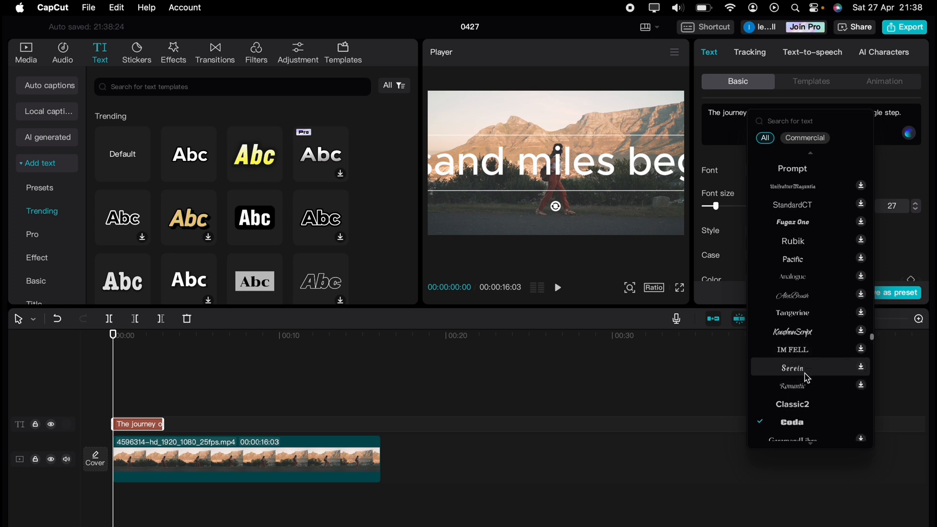
{"action": "scroll", "coordinate": [817, 391], "scroll_direction": "down", "scroll_amount": 1}
{"action": "left_click", "coordinate": [810, 403]}
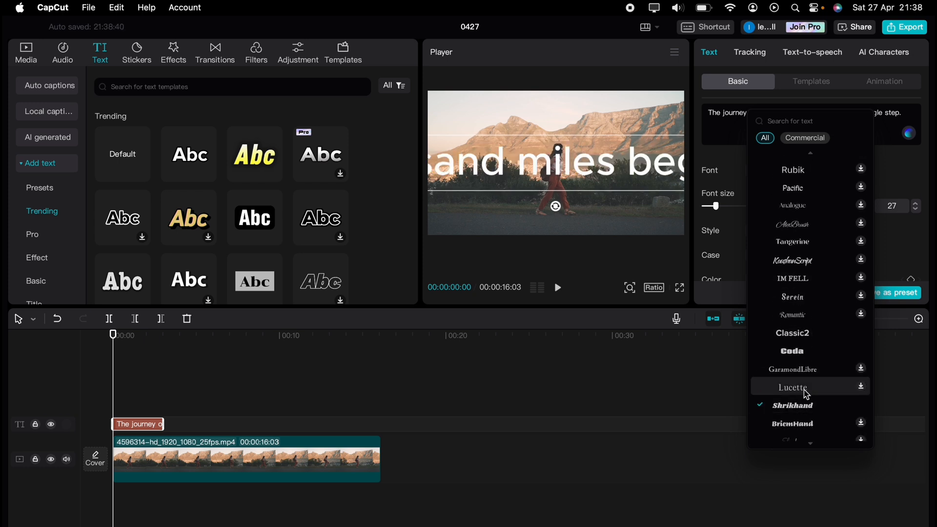
{"action": "left_click", "coordinate": [915, 203]}
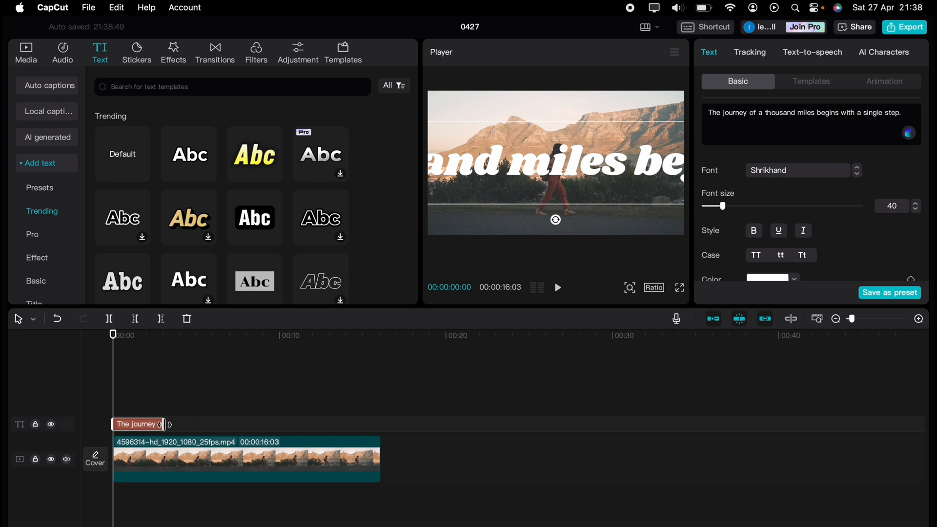
{"action": "left_click_drag", "start_coordinate": [162, 424], "coordinate": [379, 423]}
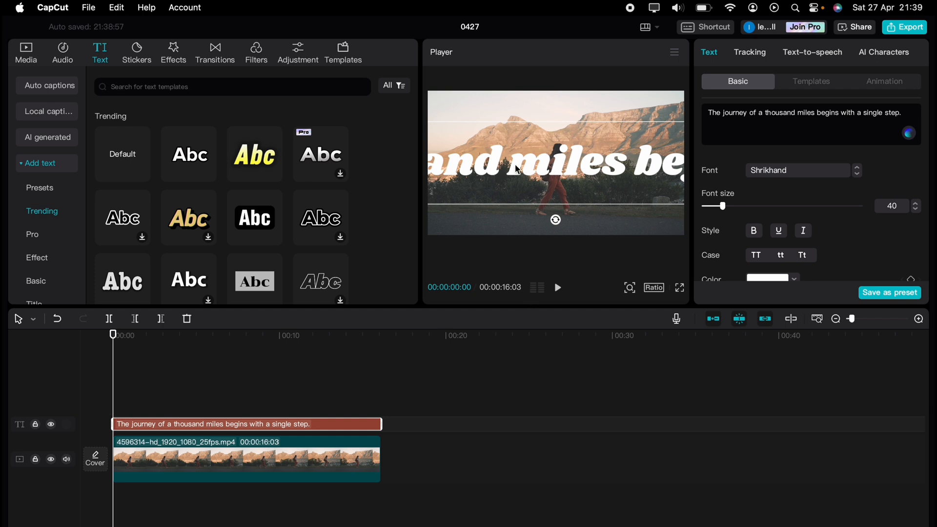
- Move the quote out of frame to X 11064, Y -165 and keyframe its position and size at the timeline start
{"action": "left_click_drag", "start_coordinate": [517, 168], "coordinate": [680, 170]}
{"action": "left_click_drag", "start_coordinate": [523, 170], "coordinate": [686, 172]}
{"action": "left_click_drag", "start_coordinate": [526, 171], "coordinate": [708, 176]}
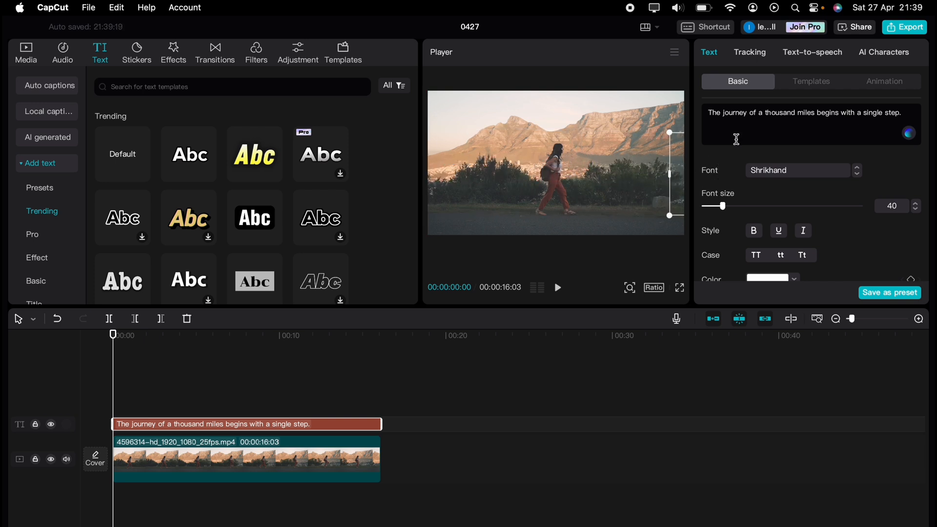
{"action": "scroll", "coordinate": [783, 209], "scroll_direction": "down", "scroll_amount": 10}
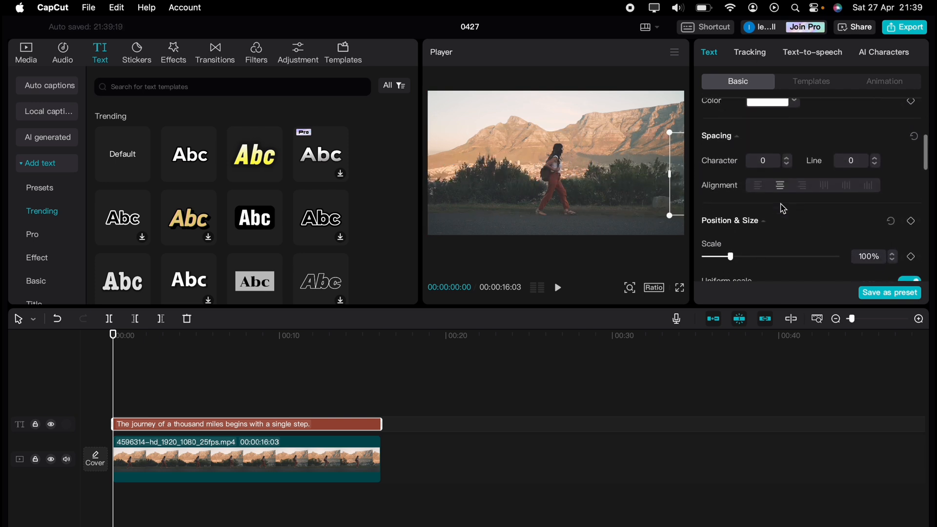
{"action": "scroll", "coordinate": [781, 207], "scroll_direction": "down", "scroll_amount": 2}
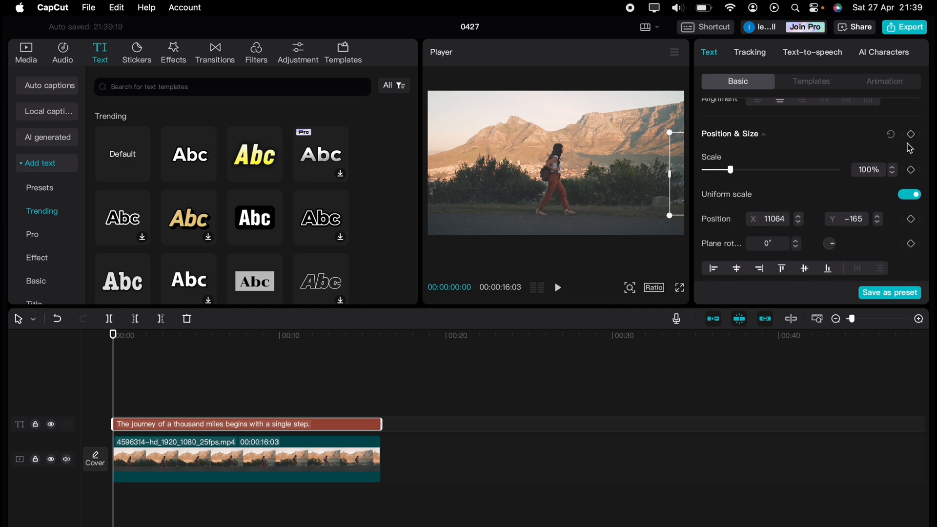
{"action": "left_click", "coordinate": [910, 136]}
- At the end of the clip, move the quote across and out of the opposite side of the frame to X -11166, Y -165
{"action": "left_click_drag", "start_coordinate": [115, 354], "coordinate": [401, 340]}
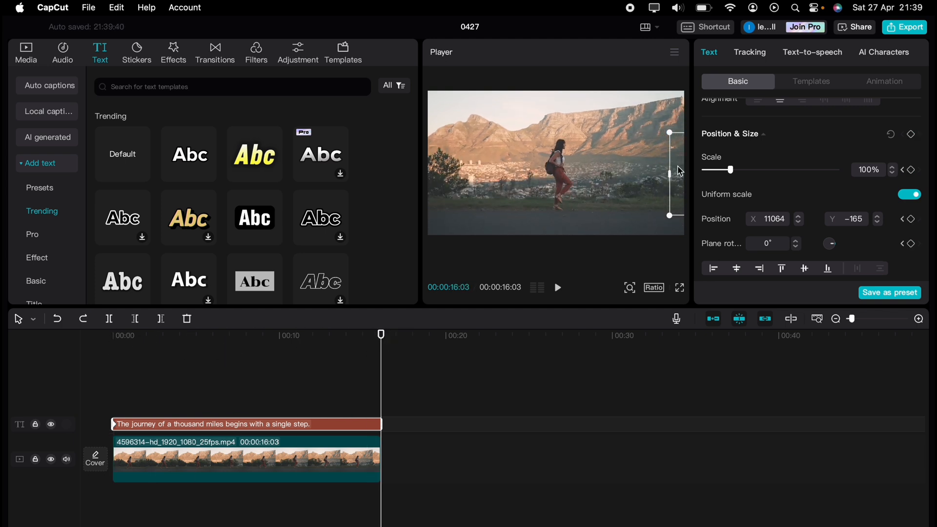
{"action": "left_click_drag", "start_coordinate": [680, 171], "coordinate": [377, 169]}
{"action": "left_click_drag", "start_coordinate": [594, 195], "coordinate": [311, 186]}
{"action": "left_click_drag", "start_coordinate": [600, 202], "coordinate": [325, 174]}
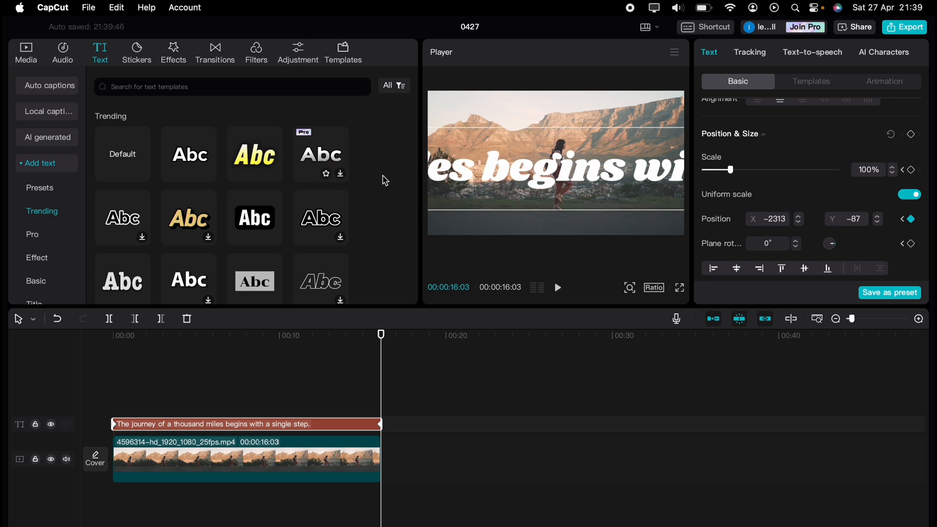
{"action": "left_click_drag", "start_coordinate": [634, 191], "coordinate": [367, 176]}
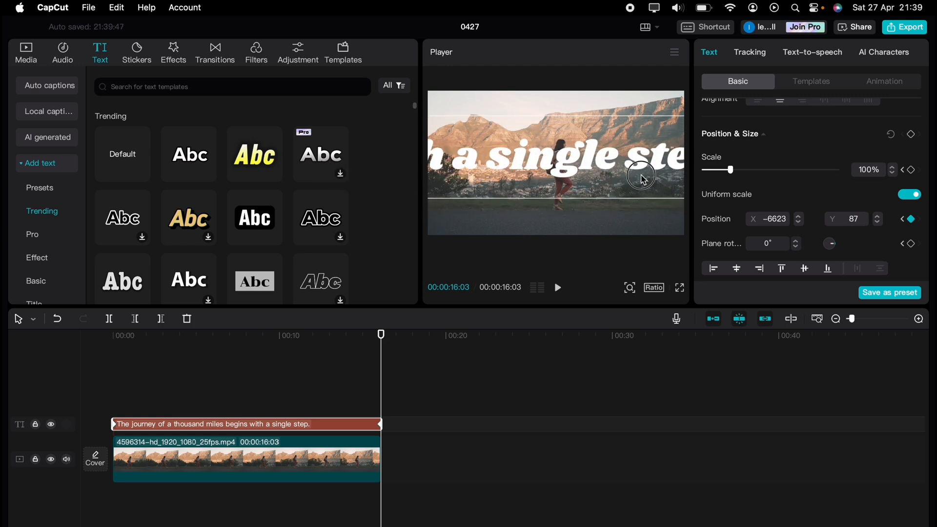
{"action": "left_click_drag", "start_coordinate": [641, 175], "coordinate": [341, 195]}
{"action": "double_click", "coordinate": [859, 216]}
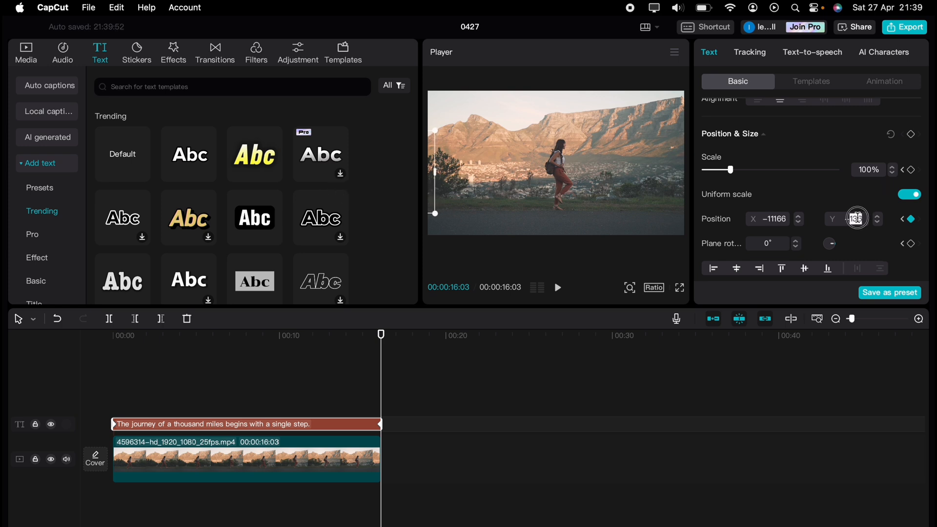
{"action": "type", "text": "165"}
- Play from the timeline start to check how the quote scrolls across the walking video
{"action": "left_click_drag", "start_coordinate": [188, 397], "coordinate": [104, 387]}
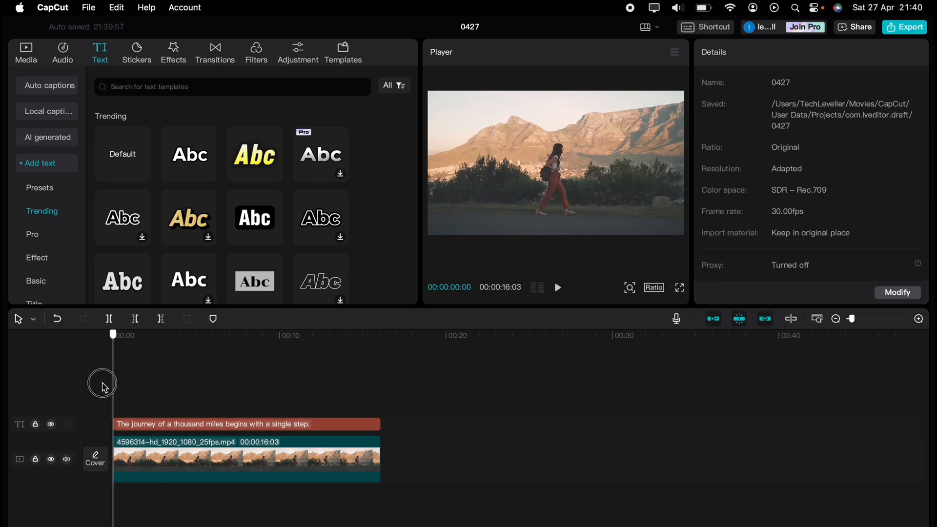
{"action": "key", "text": "space"}
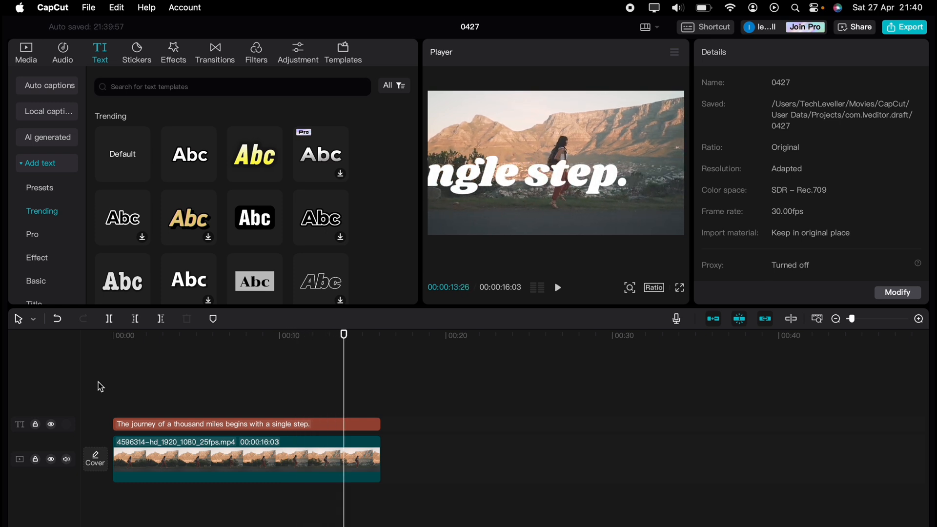
{"action": "key", "text": "space"}
- Add a second copy of the 4596314 walking video on a track above the quote, starting at 00:00, and return to the start
{"action": "left_click", "coordinate": [33, 57]}
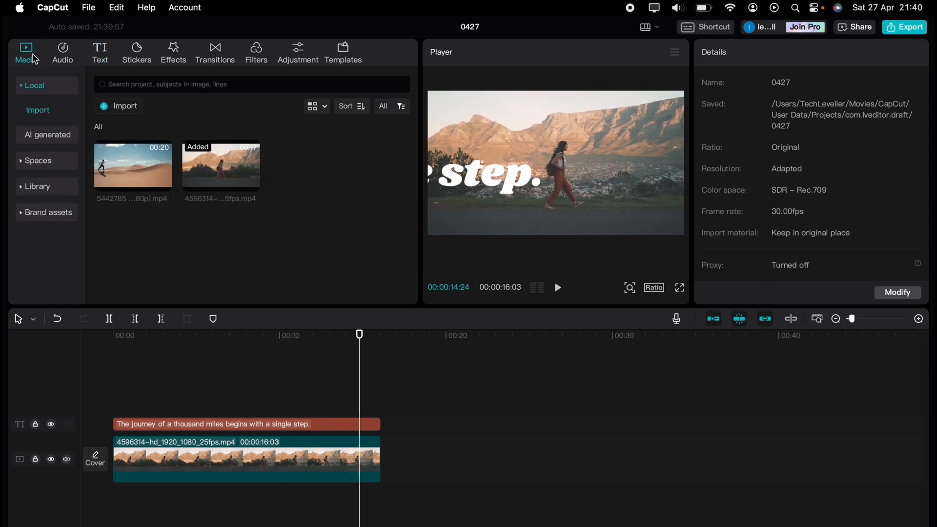
{"action": "left_click_drag", "start_coordinate": [244, 179], "coordinate": [112, 401]}
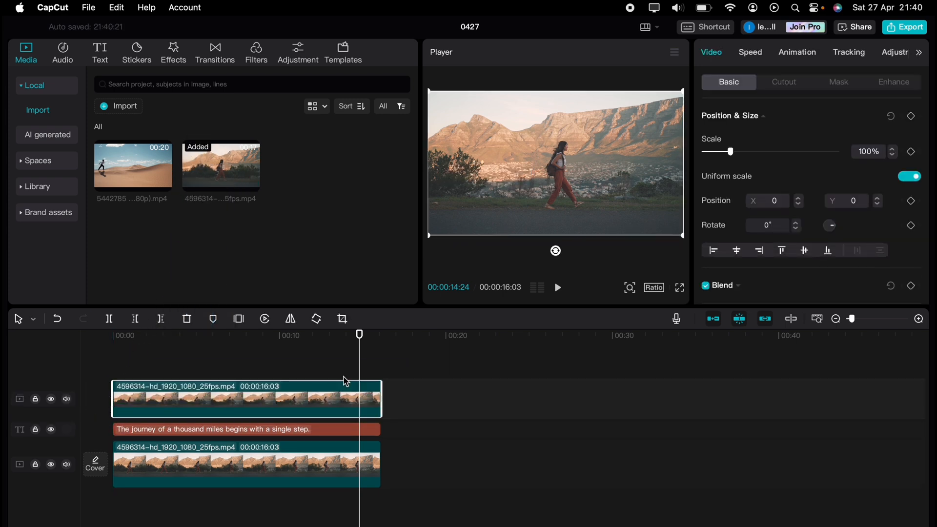
{"action": "left_click_drag", "start_coordinate": [362, 368], "coordinate": [112, 361]}
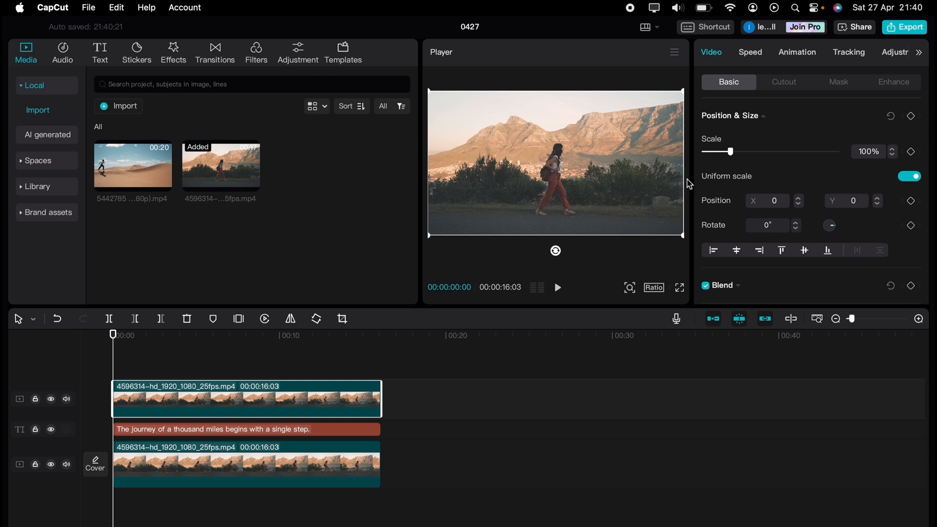
- Apply a Horizontal mask rotated to 96° along the woman's body to the upper walking clip and keyframe it at the start
{"action": "left_click", "coordinate": [840, 83]}
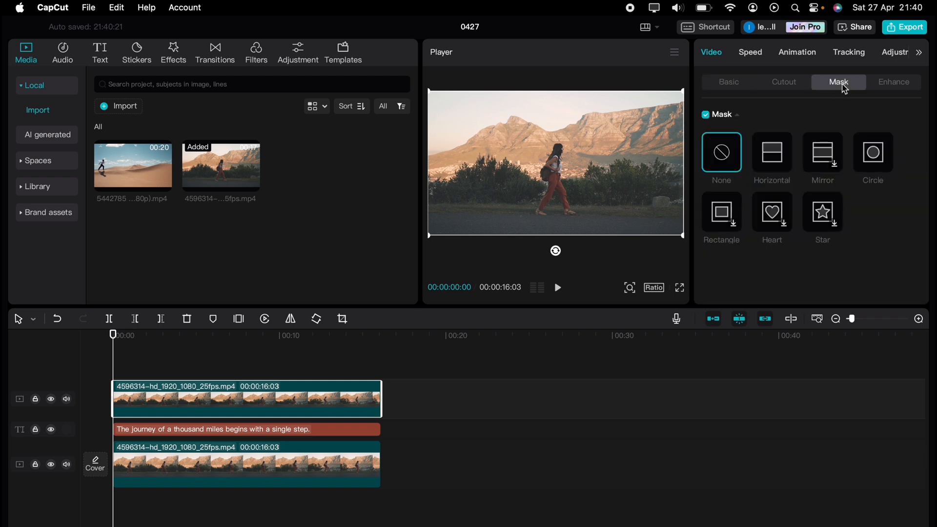
{"action": "left_click", "coordinate": [780, 159]}
{"action": "left_click_drag", "start_coordinate": [556, 180], "coordinate": [535, 164]}
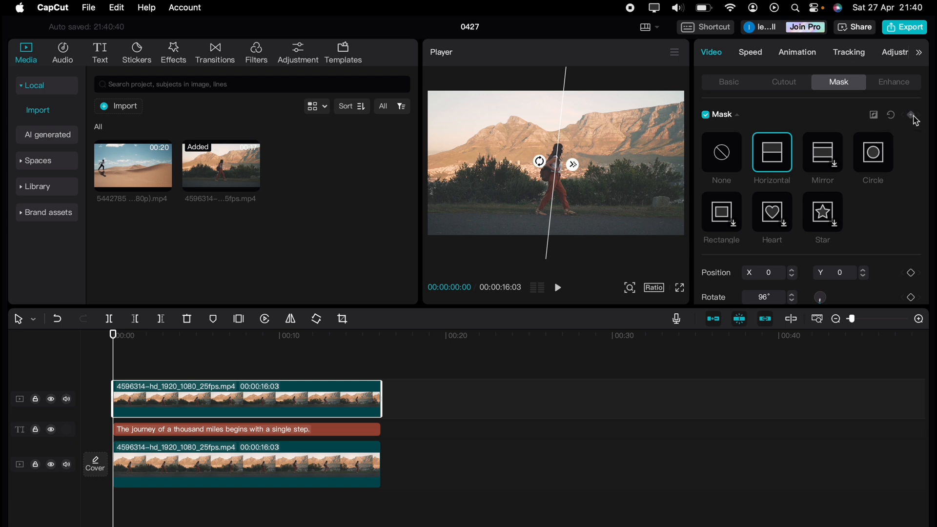
- Play in short stretches through the first three seconds, moving the mask edge along with the woman to X 97 to create keyframes
{"action": "key", "text": "space"}
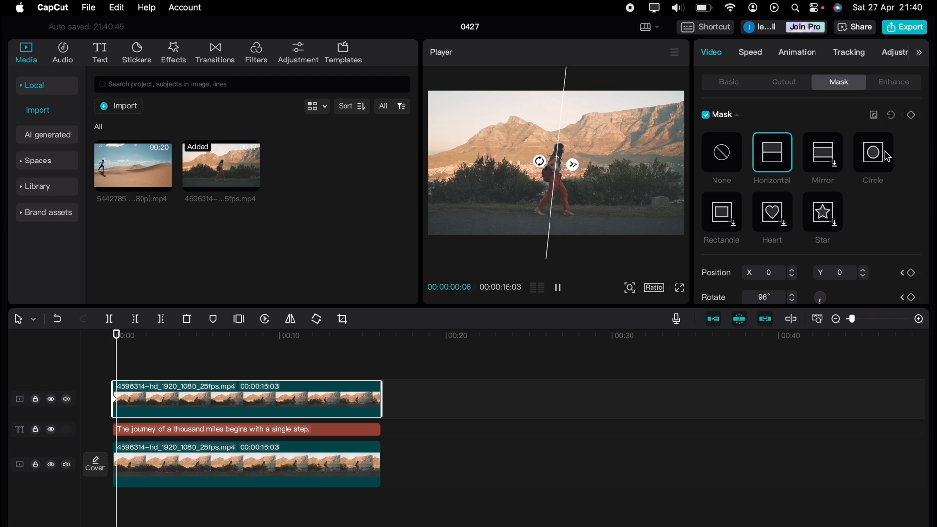
{"action": "key", "text": "space"}
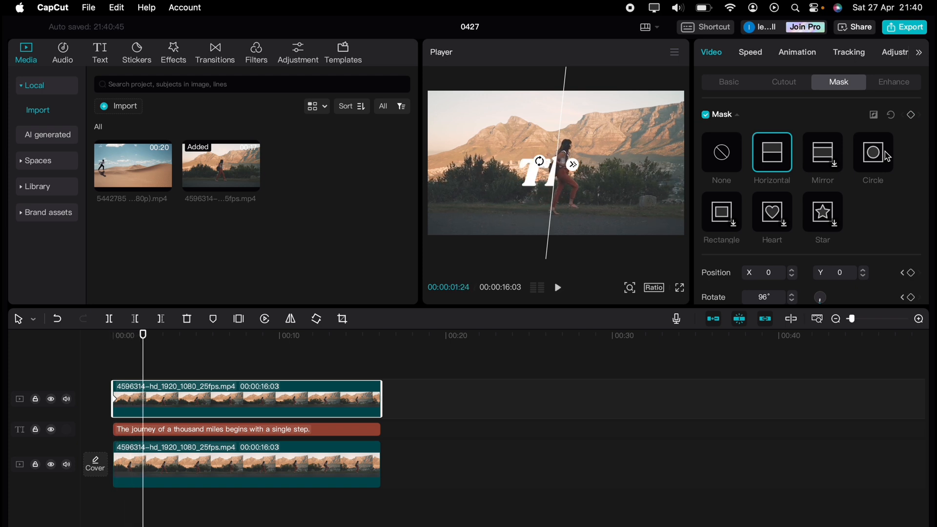
{"action": "left_click_drag", "start_coordinate": [559, 130], "coordinate": [574, 135]}
{"action": "key", "text": "space"}
{"action": "key", "text": "space"}
{"action": "key", "text": "space"}
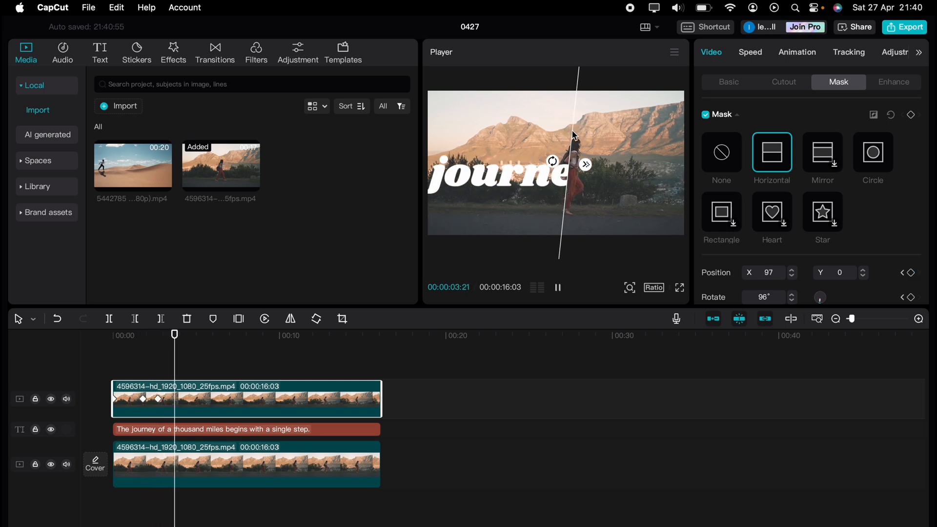
- Continue keyframing the mask edge along the woman's body in short playback stretches up to 00:00:10:06, bringing it to X 153
{"action": "key", "text": "space"}
{"action": "left_click_drag", "start_coordinate": [575, 135], "coordinate": [581, 138]}
{"action": "key", "text": "space"}
{"action": "key", "text": "space"}
{"action": "key", "text": "space"}
{"action": "key", "text": "space"}
{"action": "key", "text": "space"}
{"action": "key", "text": "space"}
{"action": "key", "text": "space"}
{"action": "key", "text": "space"}
{"action": "key", "text": "space"}
{"action": "key", "text": "space"}
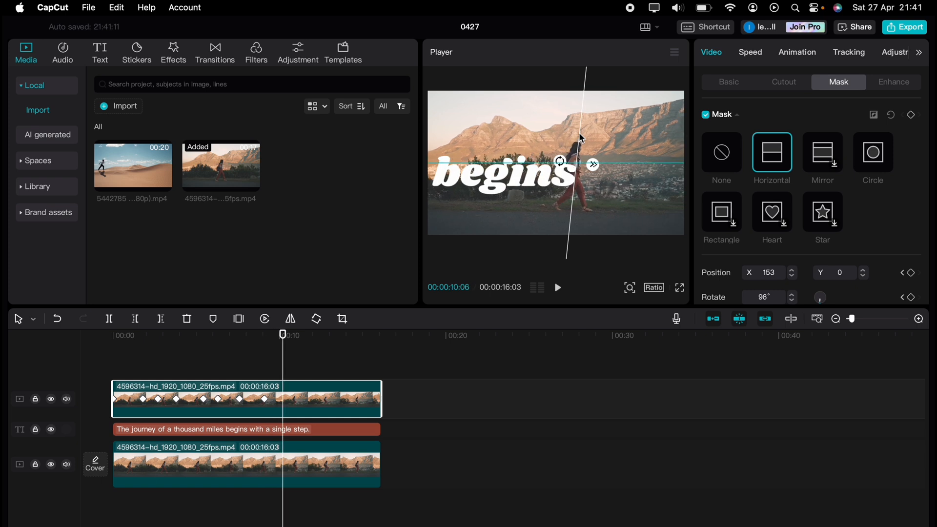
- Keyframe the mask edge to follow the woman through the rest of the clip, ending at mask position X 46
{"action": "key", "text": "space"}
{"action": "key", "text": "space"}
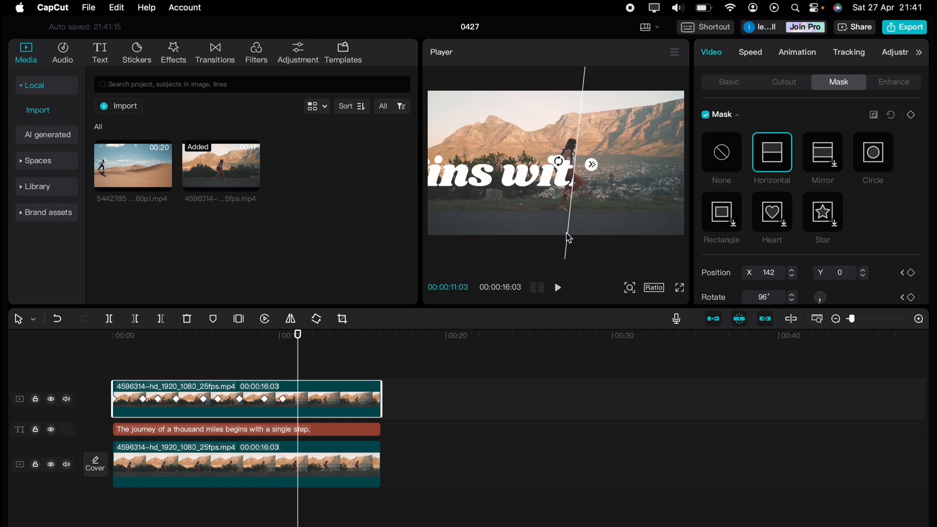
{"action": "left_click_drag", "start_coordinate": [570, 205], "coordinate": [559, 207]}
{"action": "key", "text": "space"}
{"action": "key", "text": "space"}
{"action": "key", "text": "space"}
{"action": "key", "text": "space"}
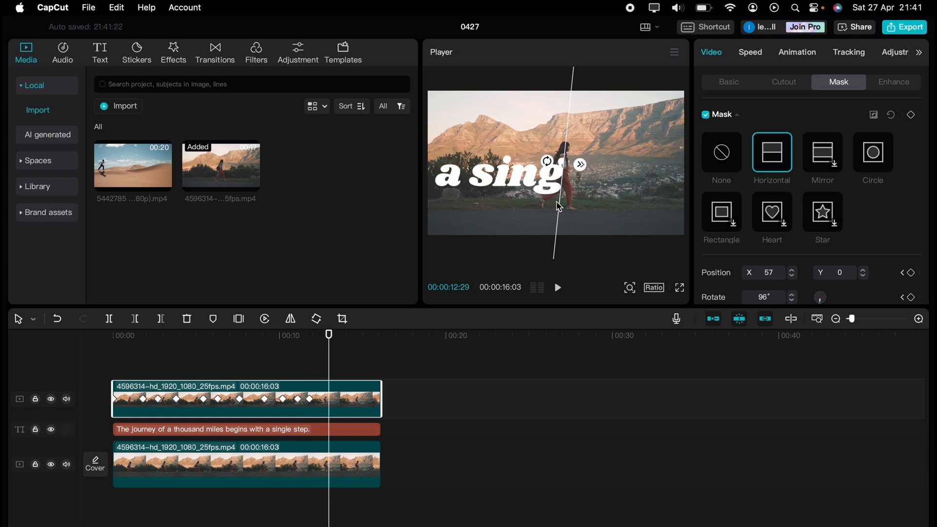
{"action": "key", "text": "space"}
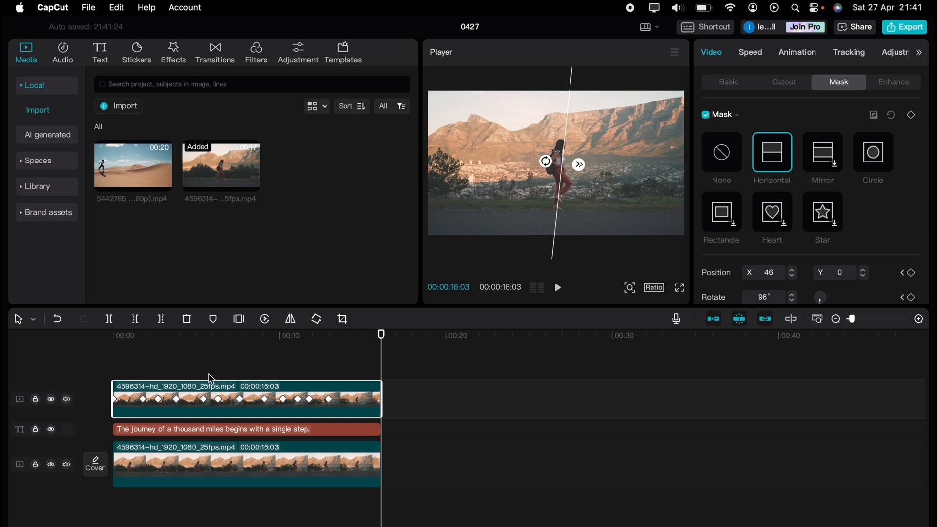
- Play the whole clip from the start to check that the quote emerges from behind the walking woman
{"action": "left_click", "coordinate": [156, 370]}
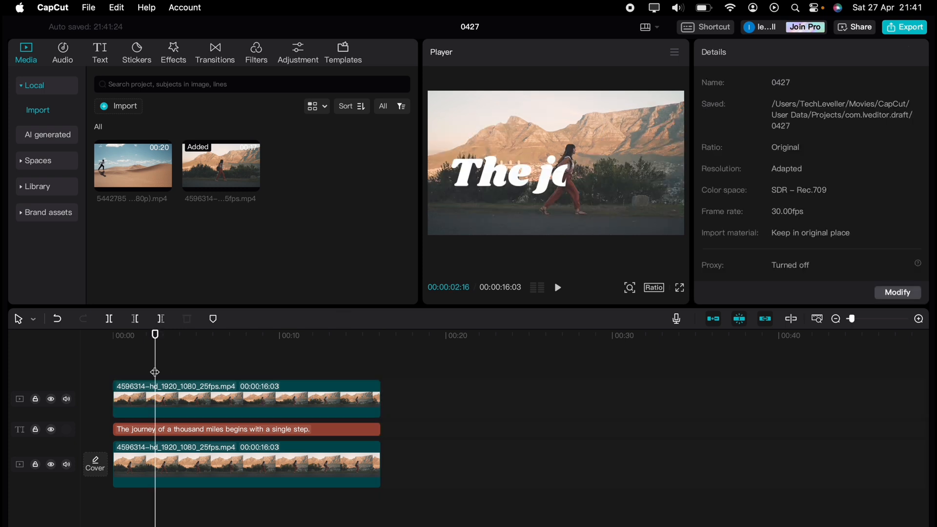
{"action": "left_click", "coordinate": [93, 366]}
{"action": "key", "text": "space"}
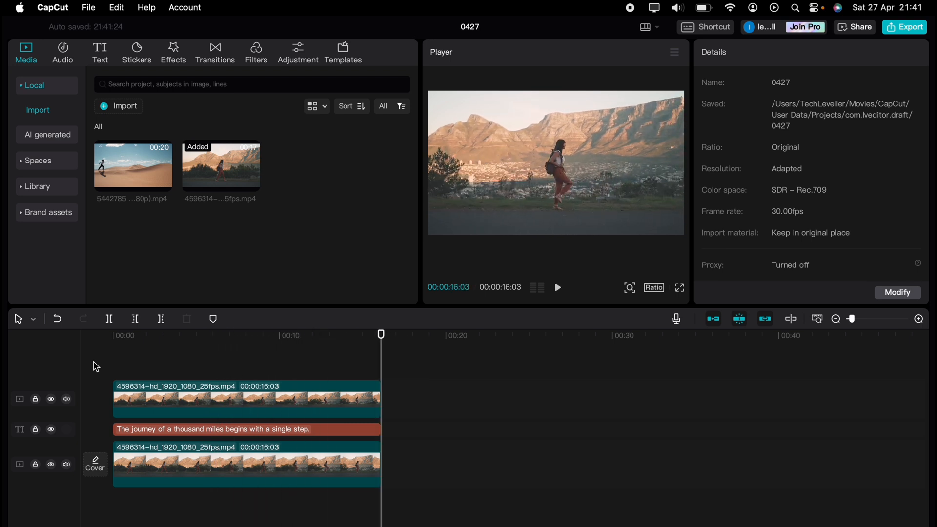
- Combine the masked video clip and the quote text clip into one compound clip
{"action": "left_click", "coordinate": [320, 415]}
{"action": "left_click", "coordinate": [311, 430]}
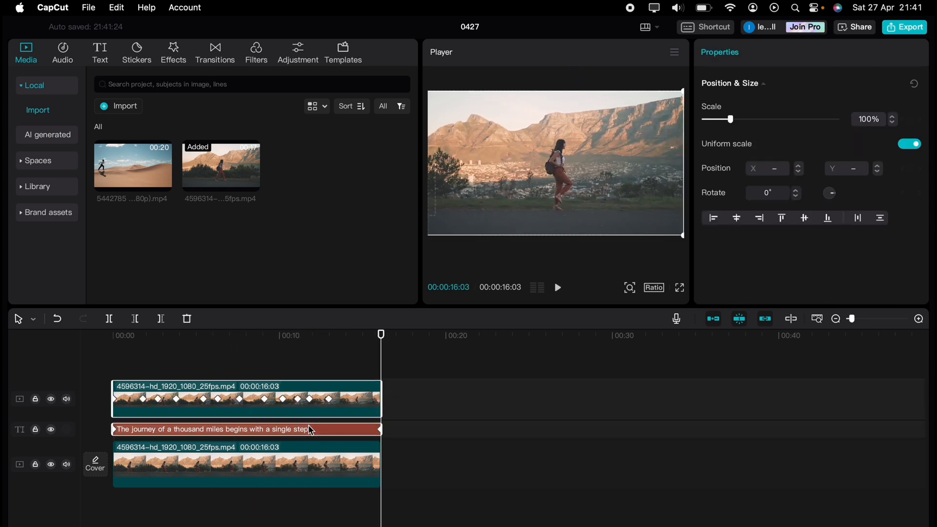
{"action": "right_click", "coordinate": [318, 432]}
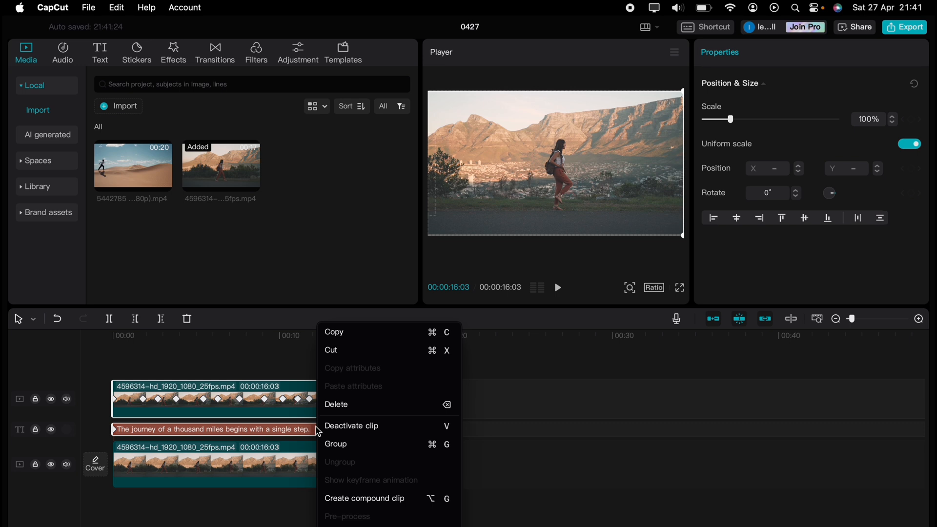
{"action": "left_click", "coordinate": [362, 500]}
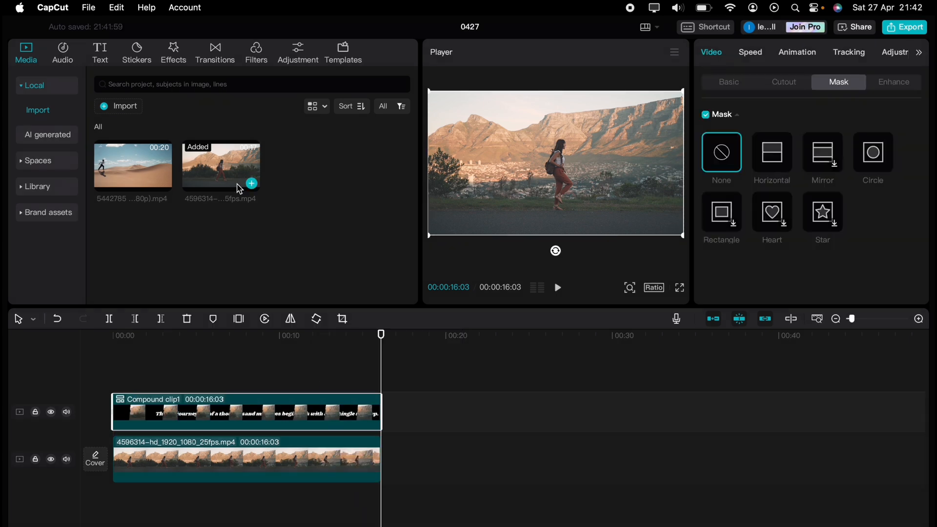
- Add another copy of the walking woman video above the compound clip, apply Auto cutout to it and play the result
{"action": "left_click_drag", "start_coordinate": [227, 172], "coordinate": [117, 366]}
{"action": "left_click", "coordinate": [114, 366]}
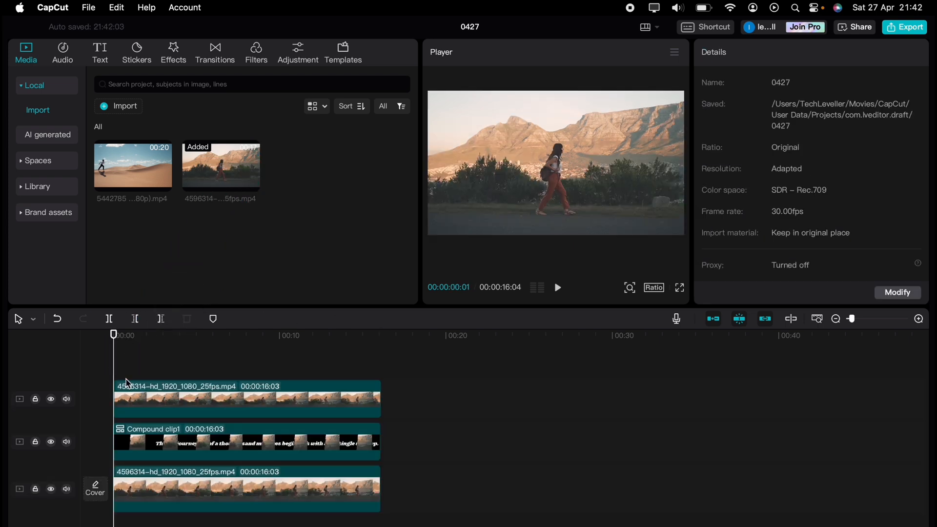
{"action": "left_click", "coordinate": [128, 386]}
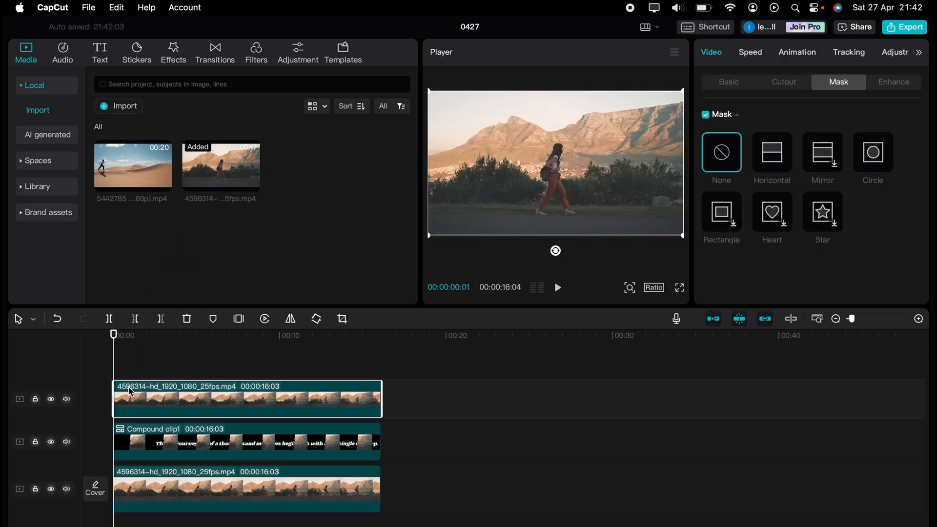
{"action": "left_click", "coordinate": [794, 86]}
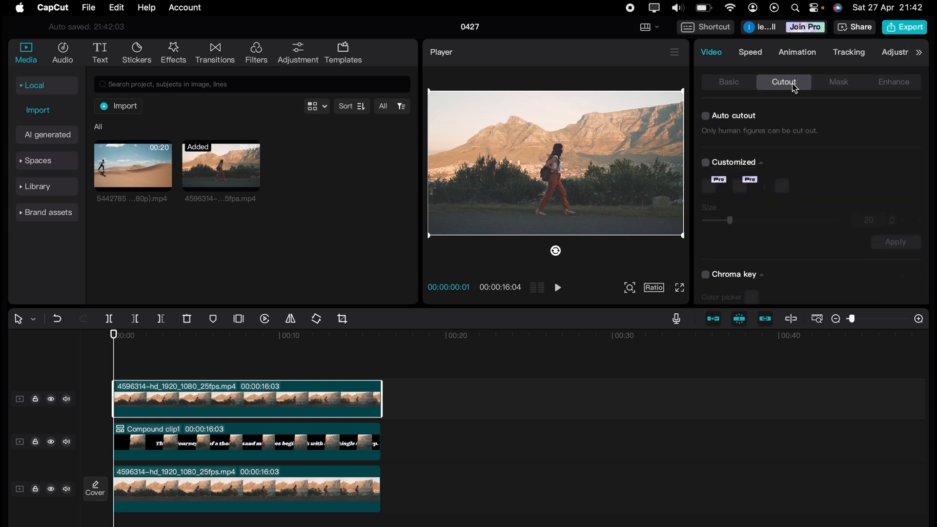
{"action": "left_click", "coordinate": [707, 117]}
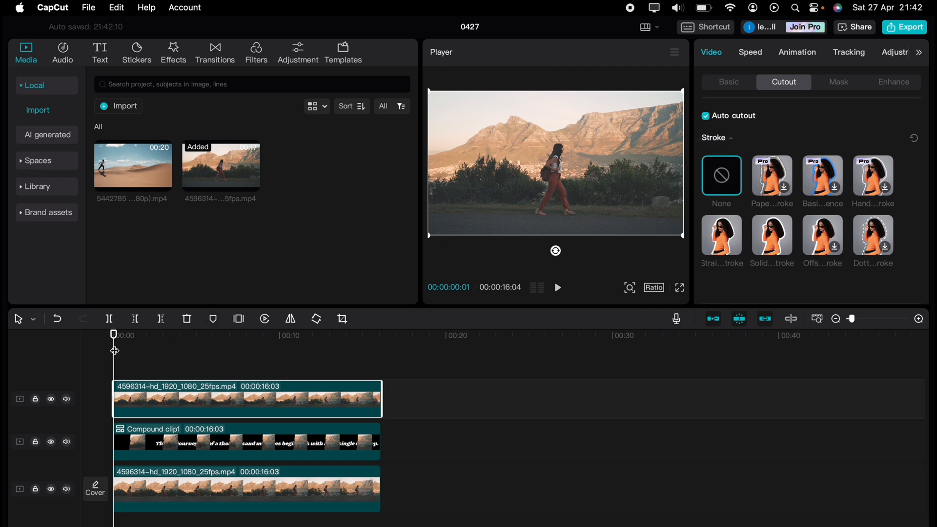
{"action": "key", "text": "space"}
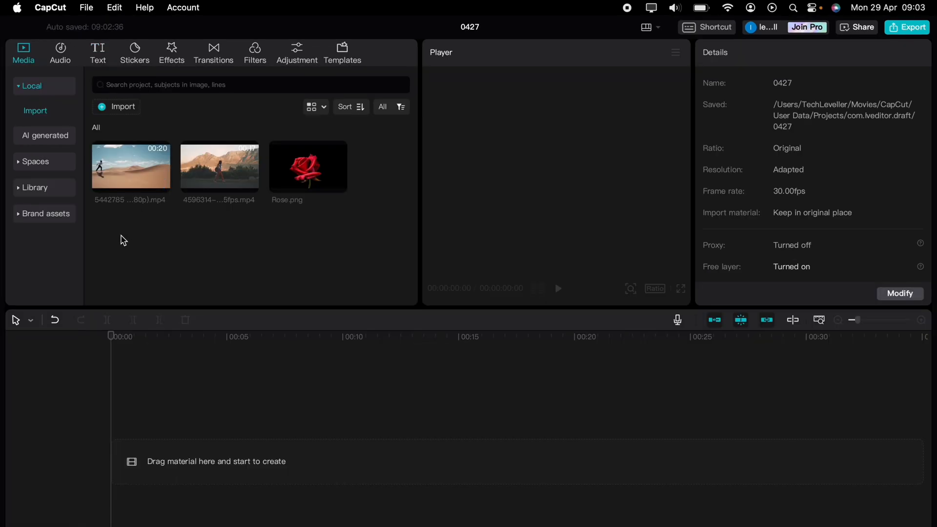
- Add the solid color orange background from the library to the empty timeline and scale it to 274% to fill the frame
{"action": "left_click", "coordinate": [58, 196]}
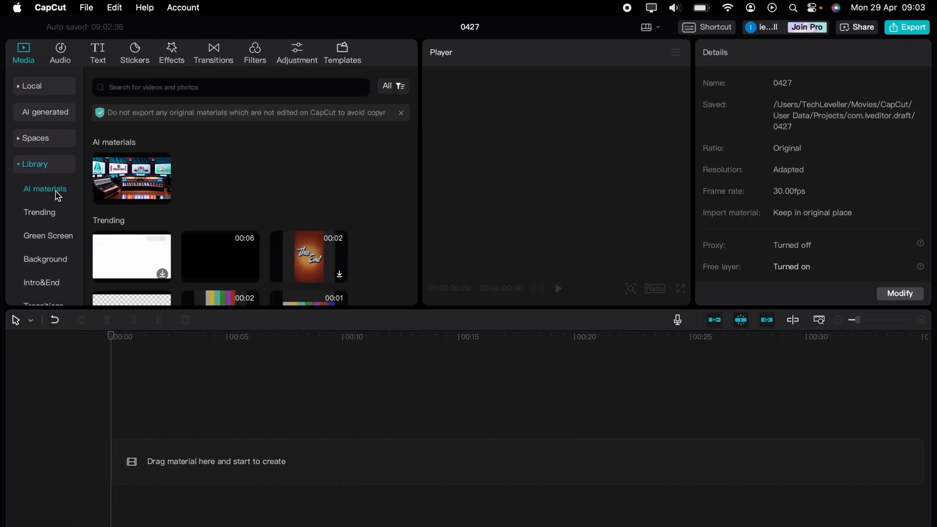
{"action": "left_click", "coordinate": [45, 265]}
{"action": "scroll", "coordinate": [157, 229], "scroll_direction": "down", "scroll_amount": 10}
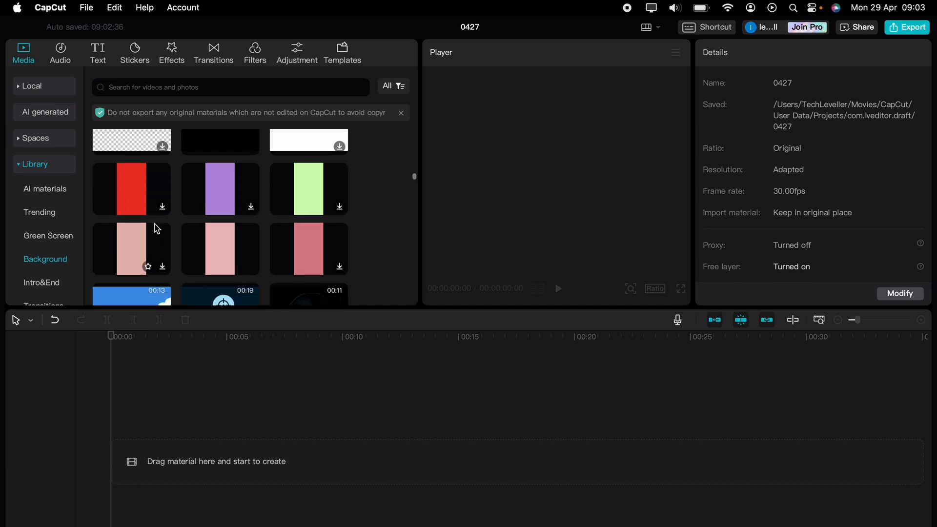
{"action": "scroll", "coordinate": [157, 230], "scroll_direction": "down", "scroll_amount": 10}
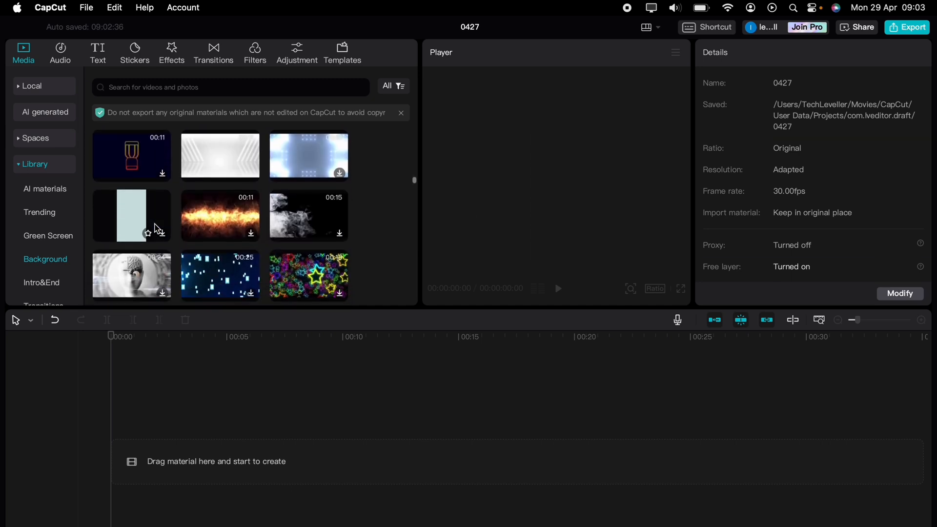
{"action": "scroll", "coordinate": [157, 229], "scroll_direction": "down", "scroll_amount": 10}
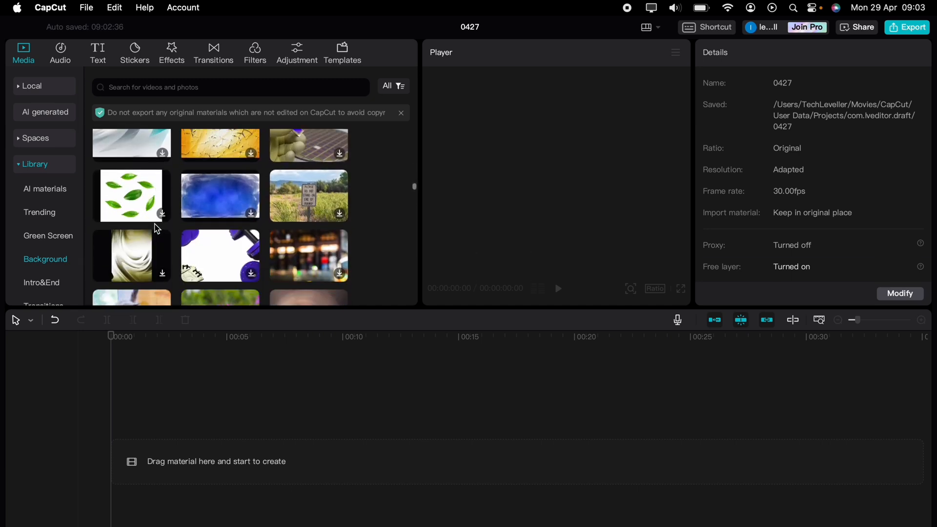
{"action": "left_click_drag", "start_coordinate": [138, 200], "coordinate": [146, 434]}
{"action": "left_click_drag", "start_coordinate": [605, 251], "coordinate": [870, 387]}
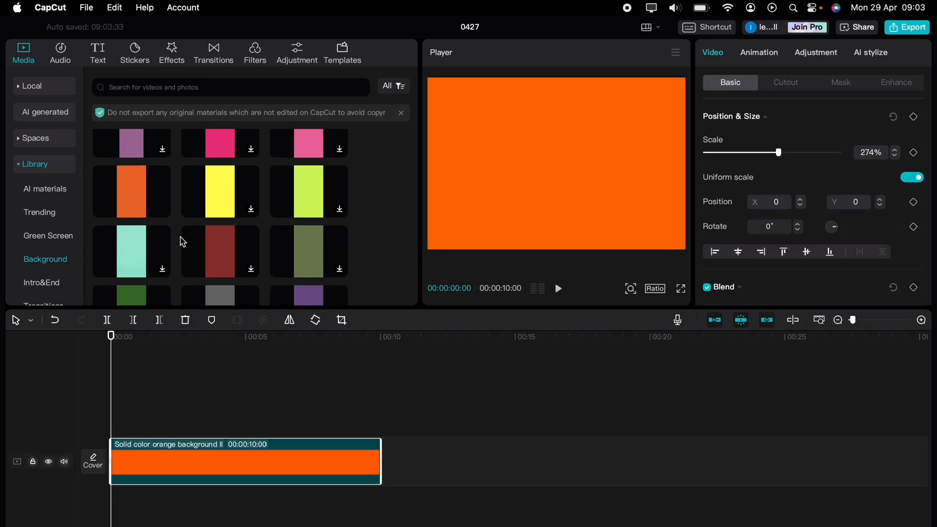
- Add a default text clip above the orange background and extend it to the background's full 10-second length
{"action": "left_click", "coordinate": [103, 57]}
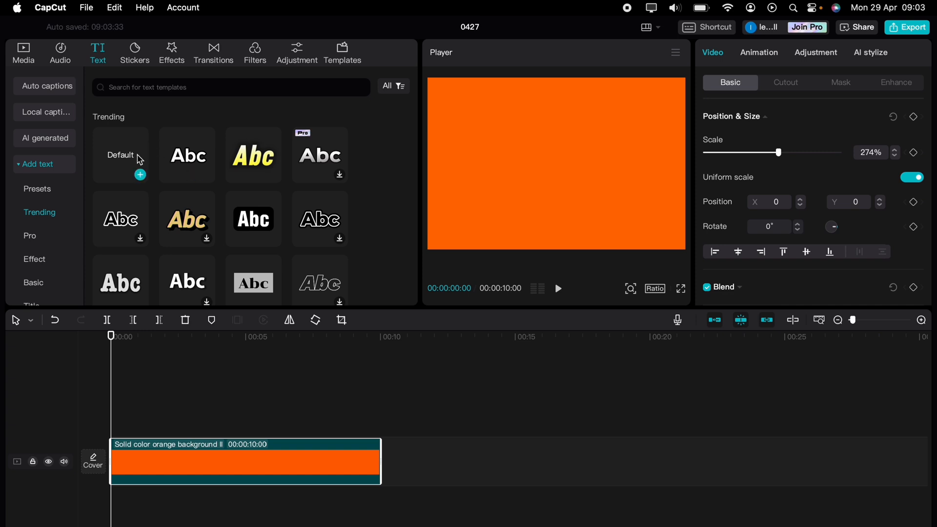
{"action": "left_click_drag", "start_coordinate": [127, 166], "coordinate": [117, 415]}
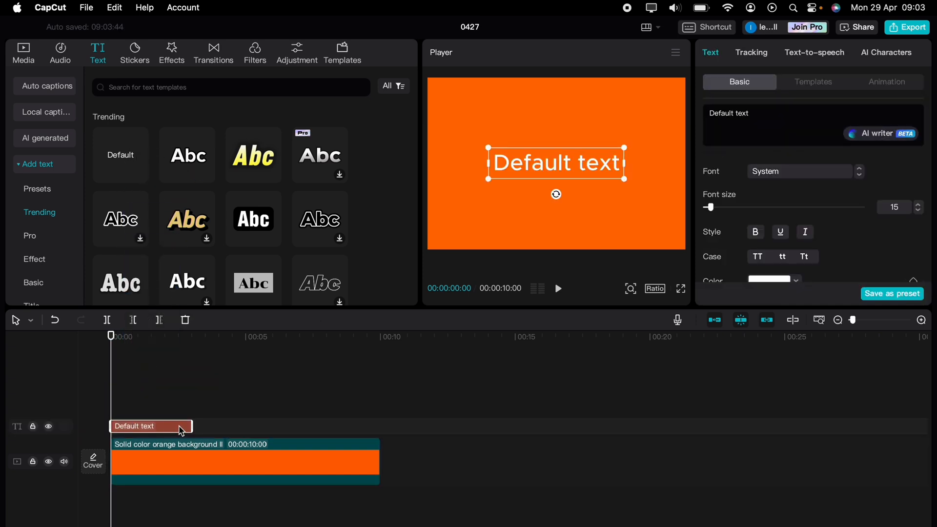
{"action": "left_click_drag", "start_coordinate": [194, 426], "coordinate": [378, 426]}
- Change the text to "Text Swipe", set its font to Kanit-Black, enlarge it and convert it to uppercase
{"action": "triple_click", "coordinate": [767, 119]}
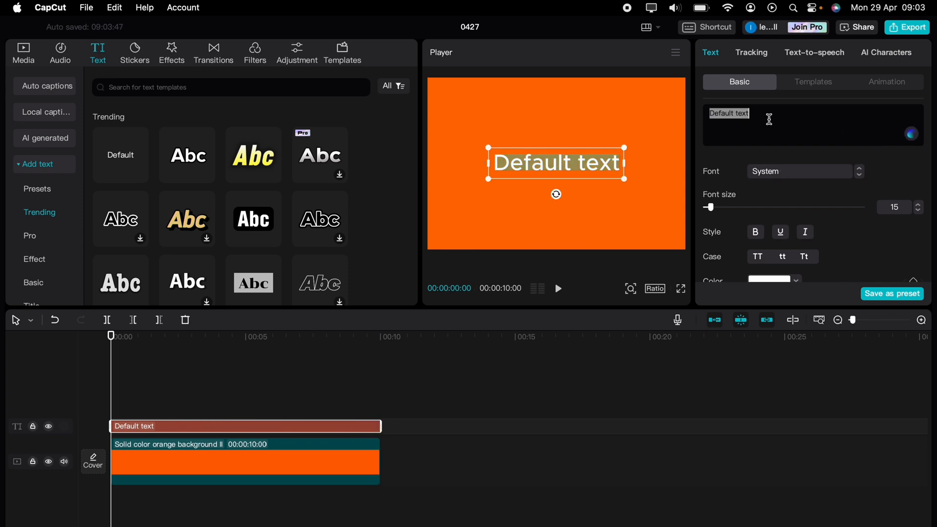
{"action": "type", "text": "Text Swipe"}
{"action": "left_click", "coordinate": [781, 172]}
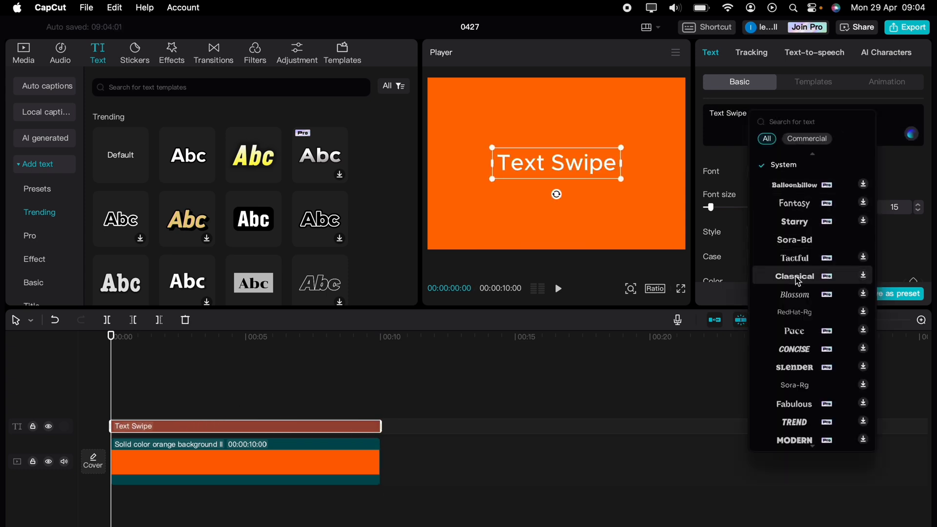
{"action": "scroll", "coordinate": [791, 387], "scroll_direction": "down", "scroll_amount": 5}
{"action": "left_click", "coordinate": [780, 366]}
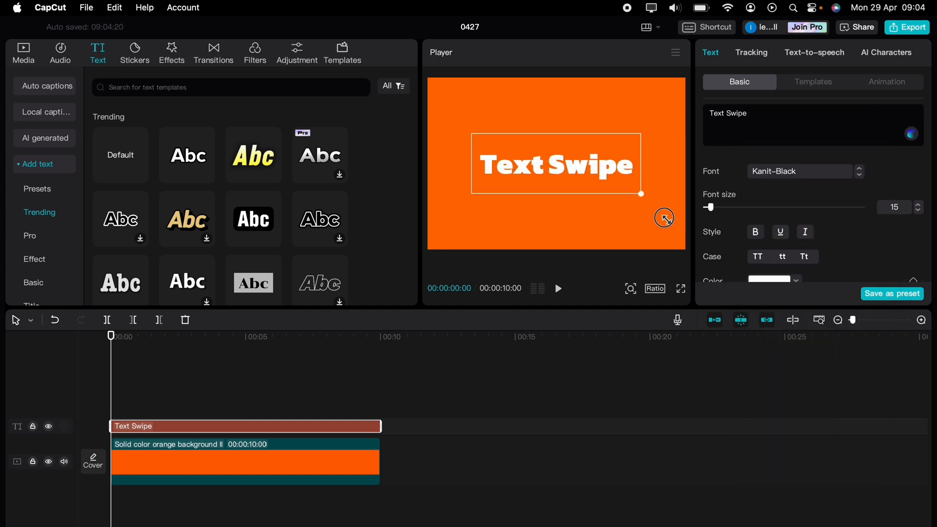
{"action": "left_click", "coordinate": [759, 257]}
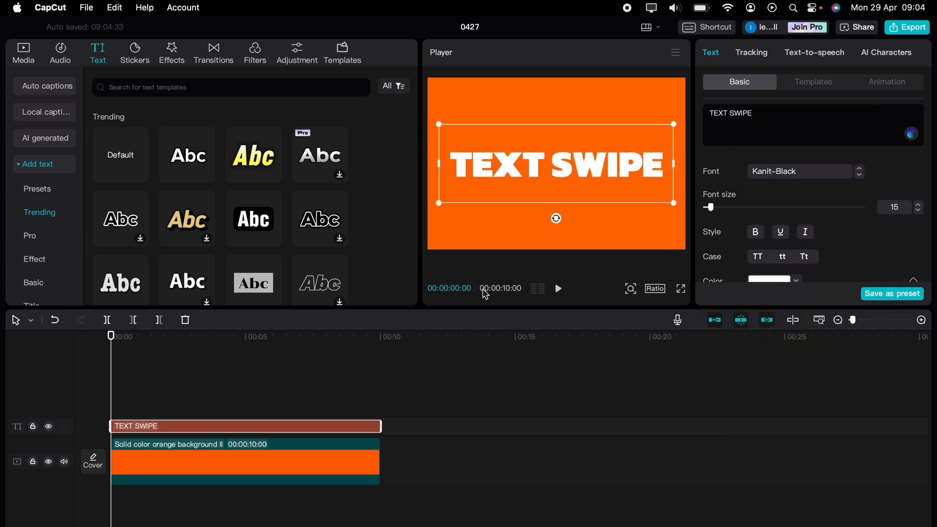
- Duplicate the orange background clip and place the copy directly after the original on the main track
{"action": "left_click", "coordinate": [295, 469]}
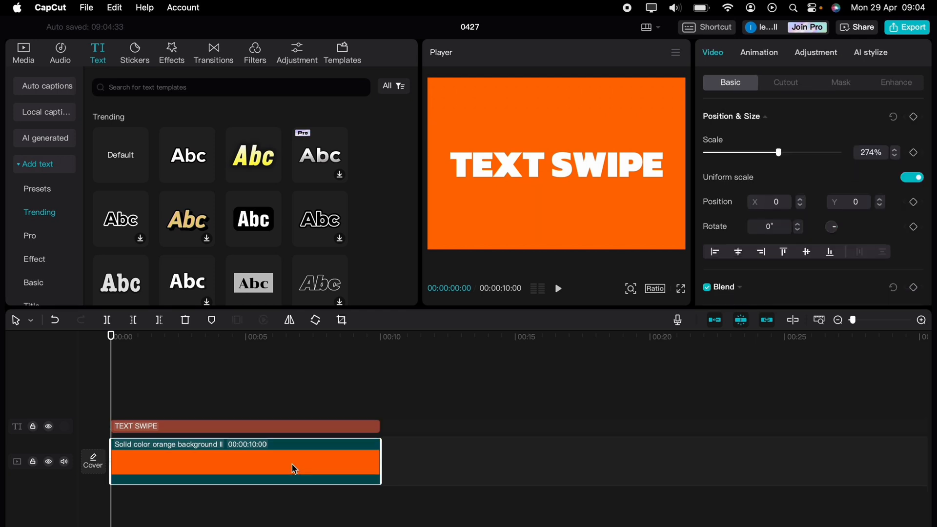
{"action": "left_click", "coordinate": [399, 379]}
{"action": "key", "text": "cmd+v"}
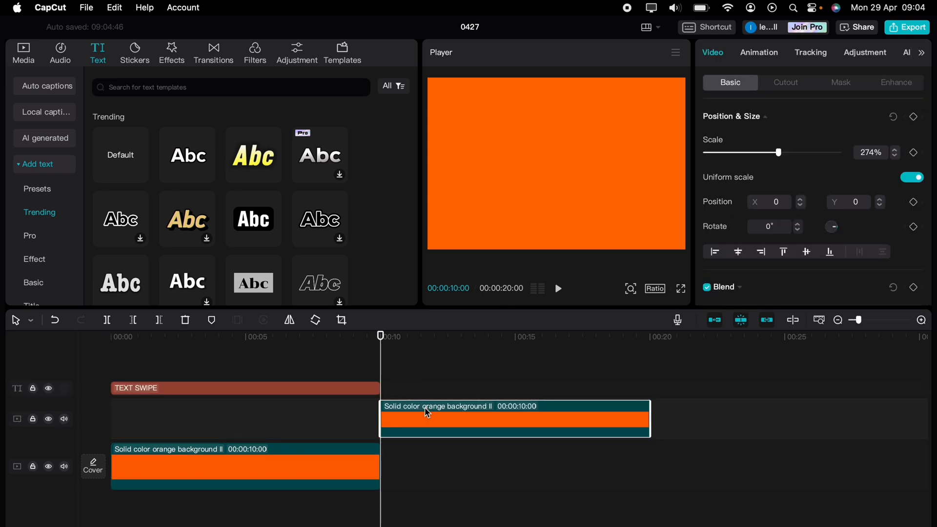
{"action": "left_click_drag", "start_coordinate": [424, 407], "coordinate": [440, 452]}
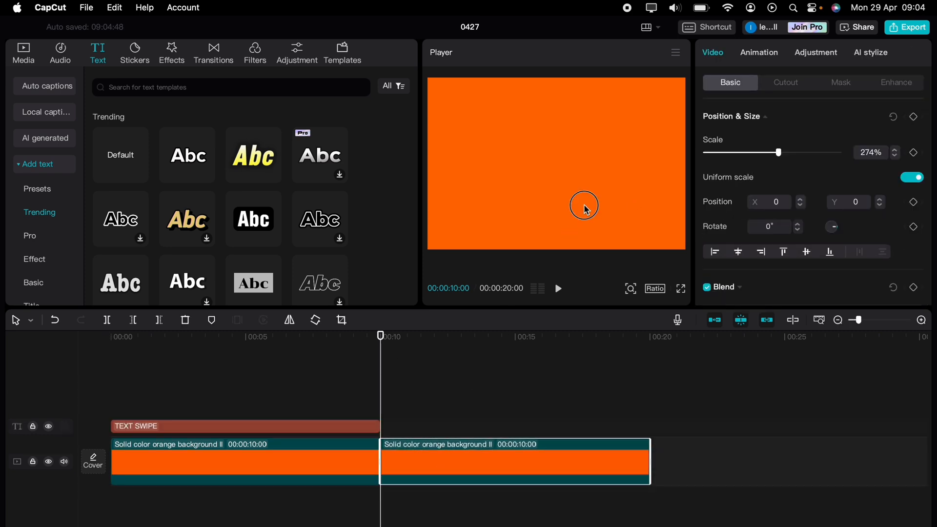
- Shrink the copied orange background to 14% and move it out of the frame to about X 73, Y 1692
{"action": "left_click_drag", "start_coordinate": [586, 209], "coordinate": [640, 152]}
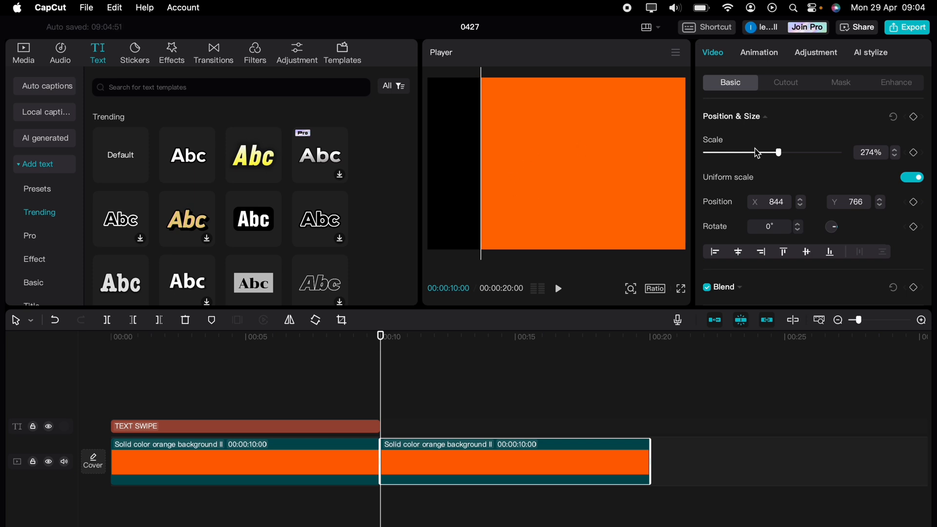
{"action": "left_click_drag", "start_coordinate": [778, 152], "coordinate": [702, 153]}
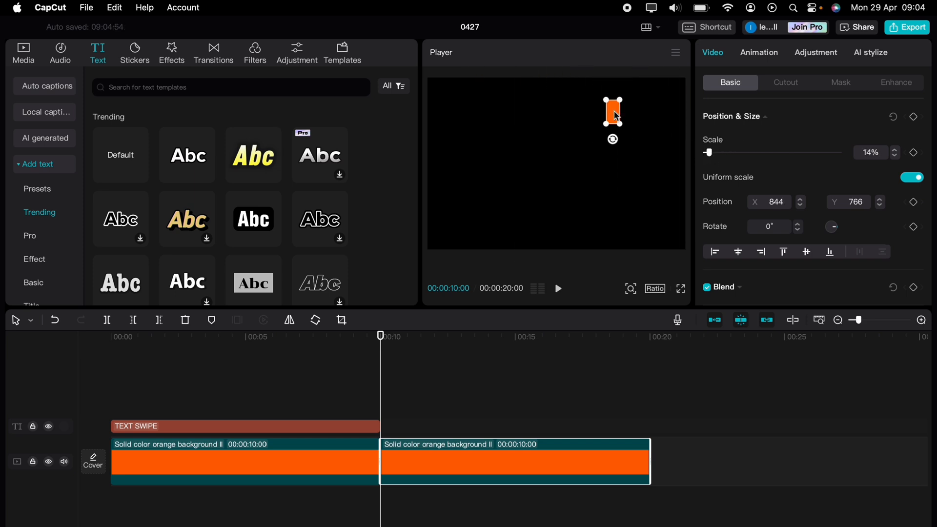
{"action": "left_click_drag", "start_coordinate": [616, 116], "coordinate": [560, 52]}
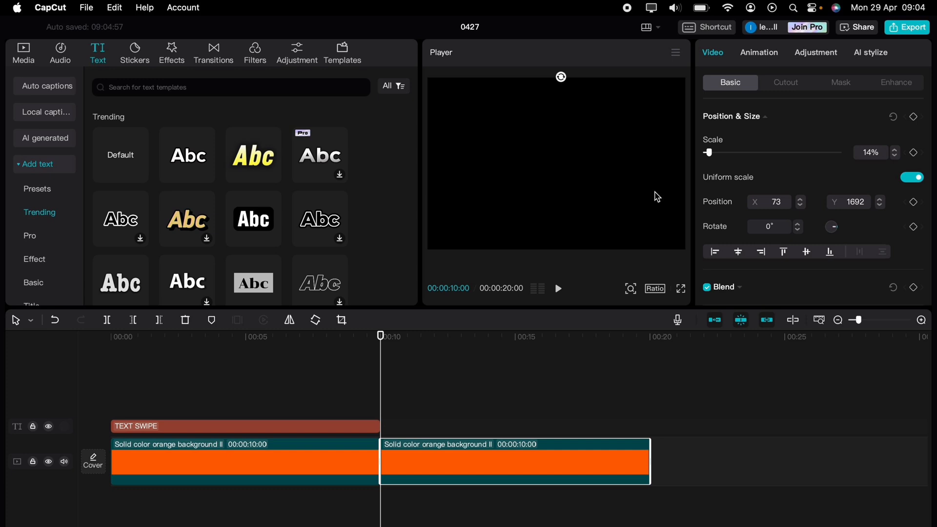
- Give the copied background clip a turquoise color canvas
{"action": "scroll", "coordinate": [751, 251], "scroll_direction": "down", "scroll_amount": 5}
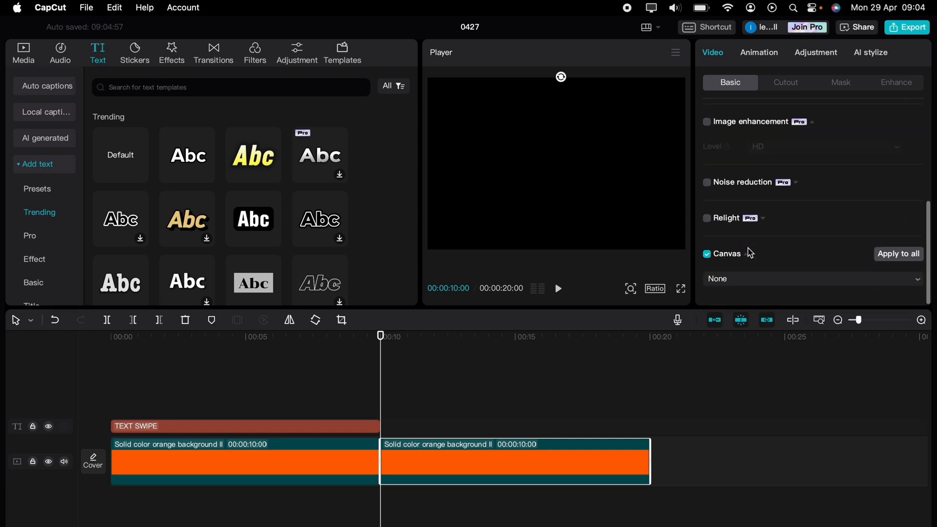
{"action": "left_click", "coordinate": [745, 285]}
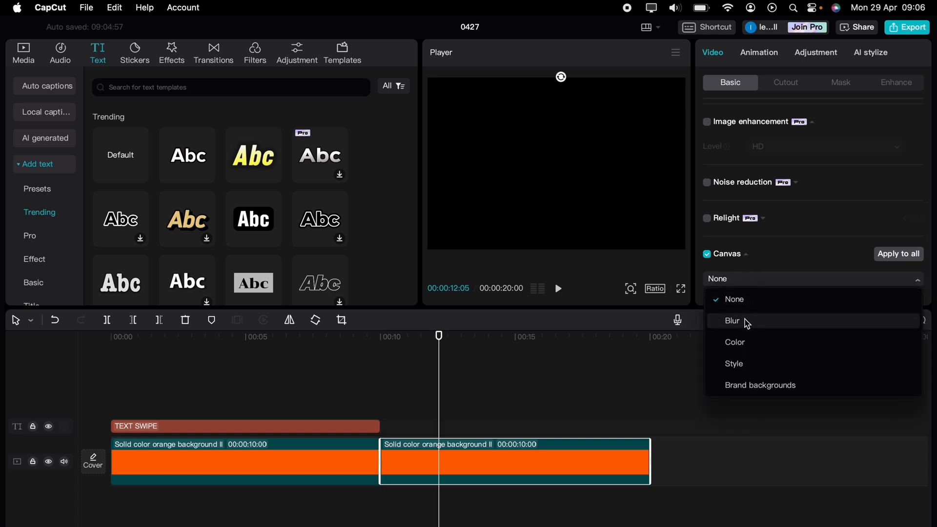
{"action": "left_click", "coordinate": [747, 340]}
{"action": "scroll", "coordinate": [759, 297], "scroll_direction": "down", "scroll_amount": 6}
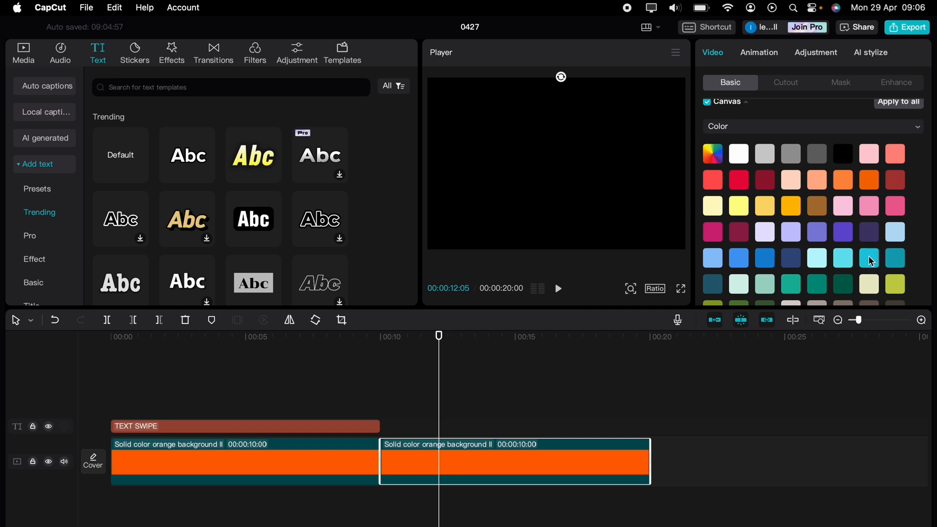
{"action": "left_click", "coordinate": [870, 260]}
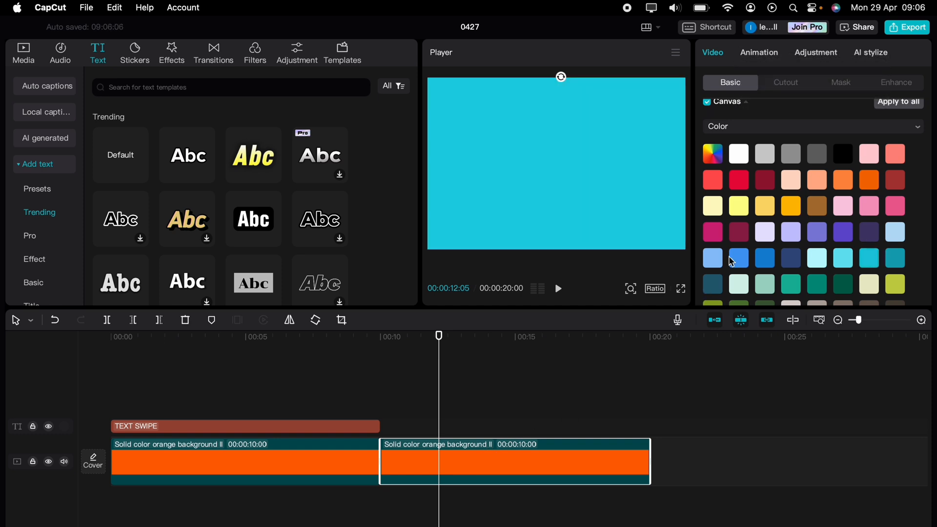
{"action": "scroll", "coordinate": [730, 262], "scroll_direction": "down", "scroll_amount": 2}
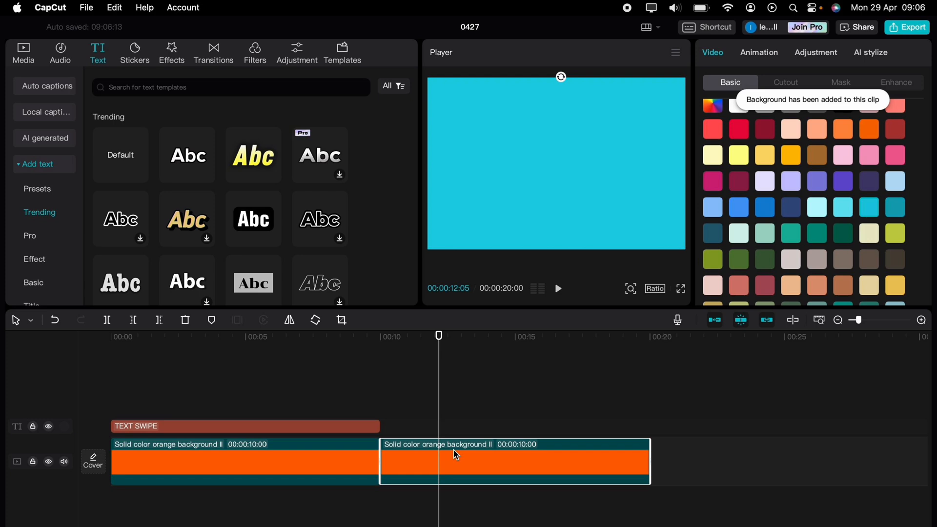
- Turn the turquoise clip into a compound clip and move it to the timeline start on a track above the text
{"action": "right_click", "coordinate": [456, 455]}
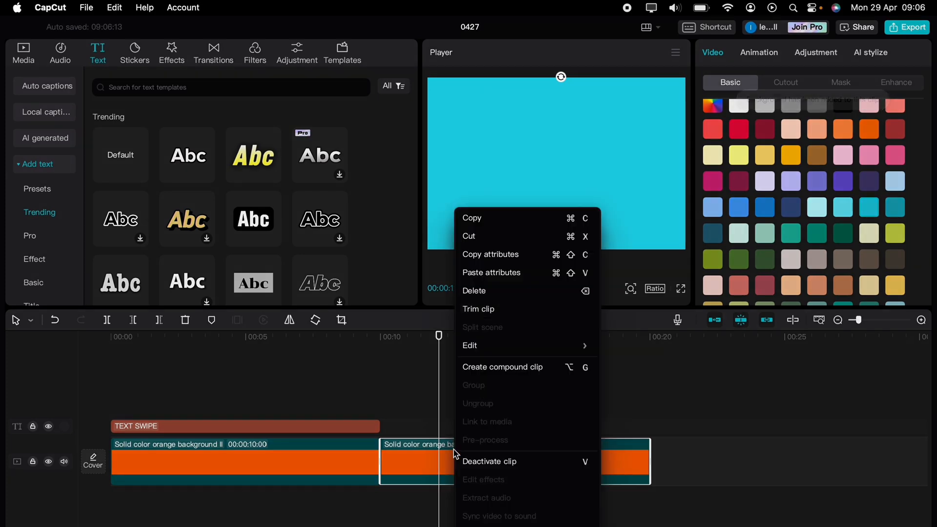
{"action": "left_click", "coordinate": [489, 373]}
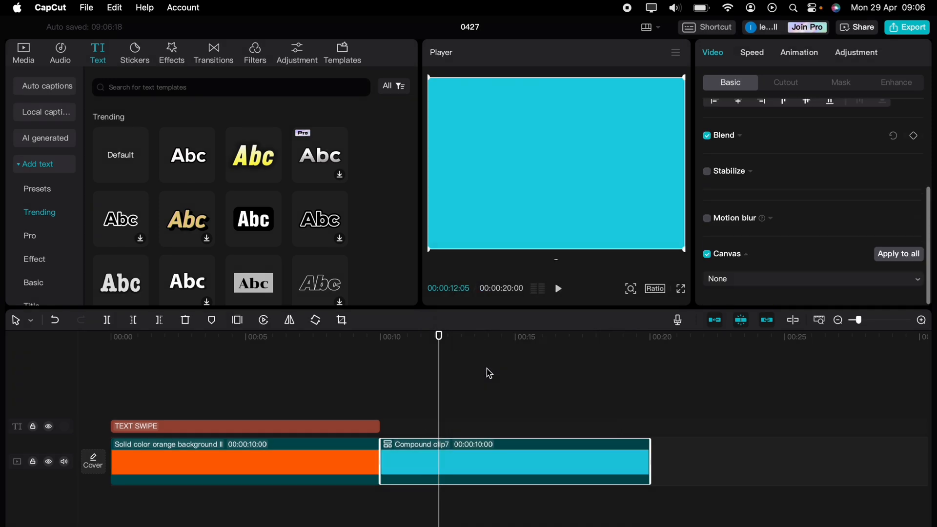
{"action": "left_click_drag", "start_coordinate": [410, 454], "coordinate": [148, 397]}
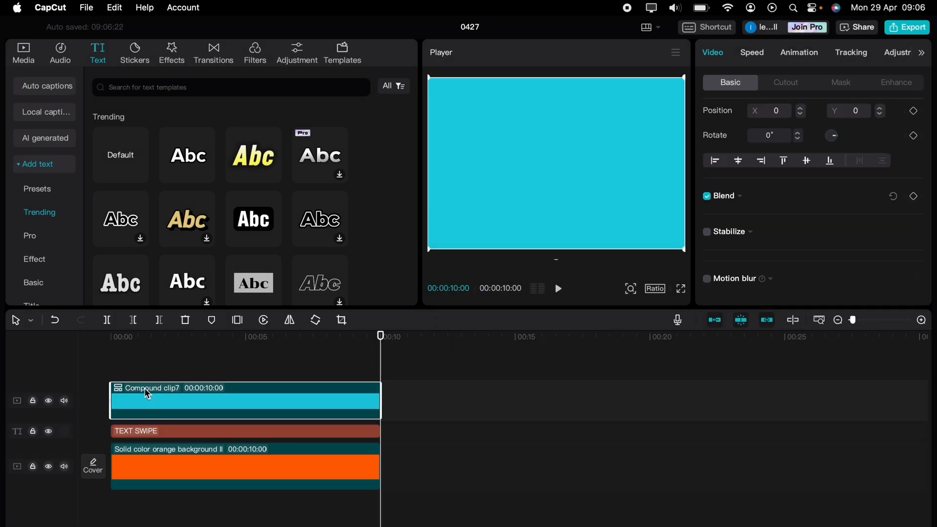
- Add a rectangle mask to the turquoise compound clip and shrink it to a narrow vertical bar left of the TEXT SWIPE text
{"action": "left_click", "coordinate": [129, 364]}
{"action": "left_click", "coordinate": [149, 398]}
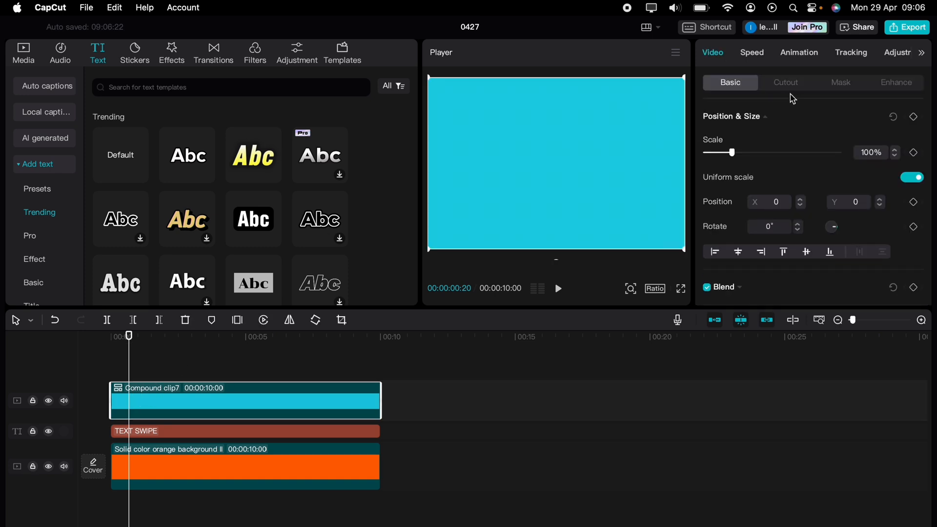
{"action": "left_click", "coordinate": [841, 82]}
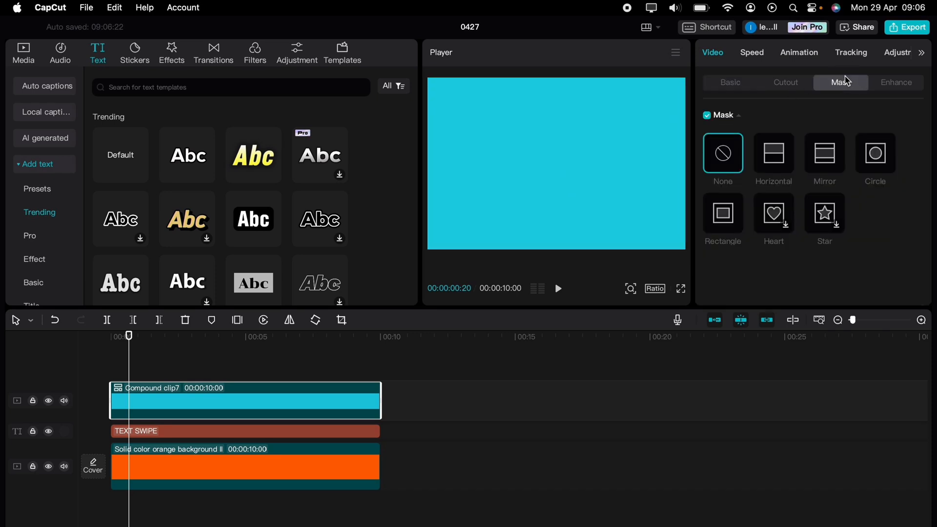
{"action": "left_click", "coordinate": [732, 212]}
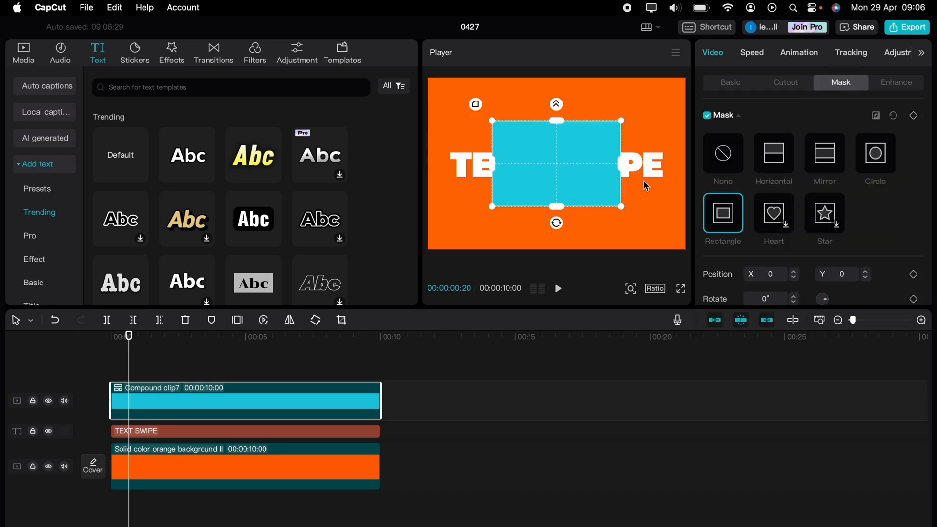
{"action": "left_click_drag", "start_coordinate": [556, 126], "coordinate": [557, 147]}
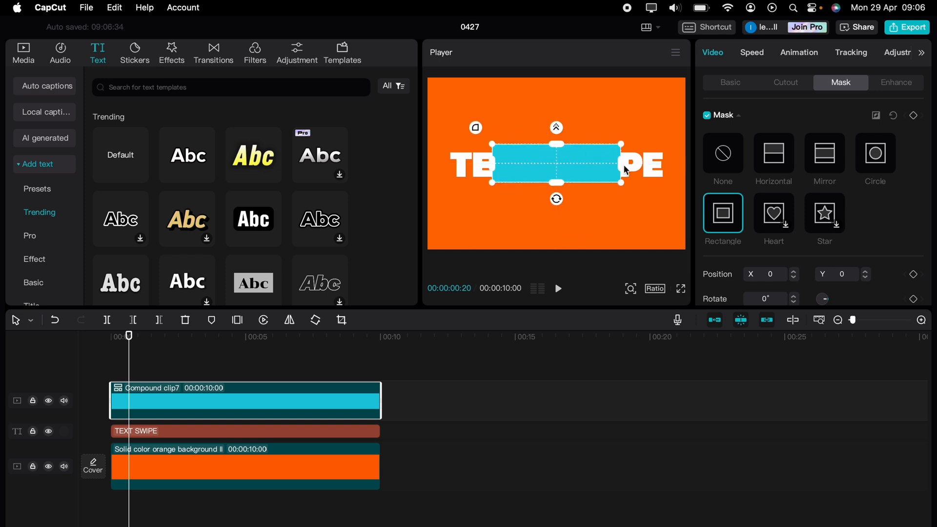
{"action": "left_click_drag", "start_coordinate": [625, 171], "coordinate": [444, 154]}
- Place the turquoise bar's mask just before the first letter of the text, at X -834, Y 0
{"action": "left_click", "coordinate": [236, 432]}
{"action": "left_click", "coordinate": [236, 406]}
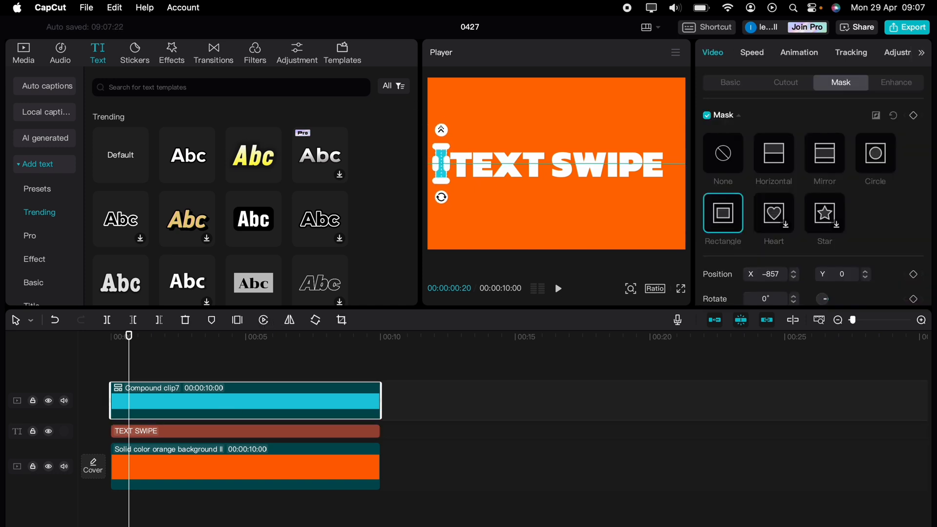
{"action": "left_click", "coordinate": [236, 434]}
{"action": "left_click", "coordinate": [226, 452]}
{"action": "left_click", "coordinate": [236, 405]}
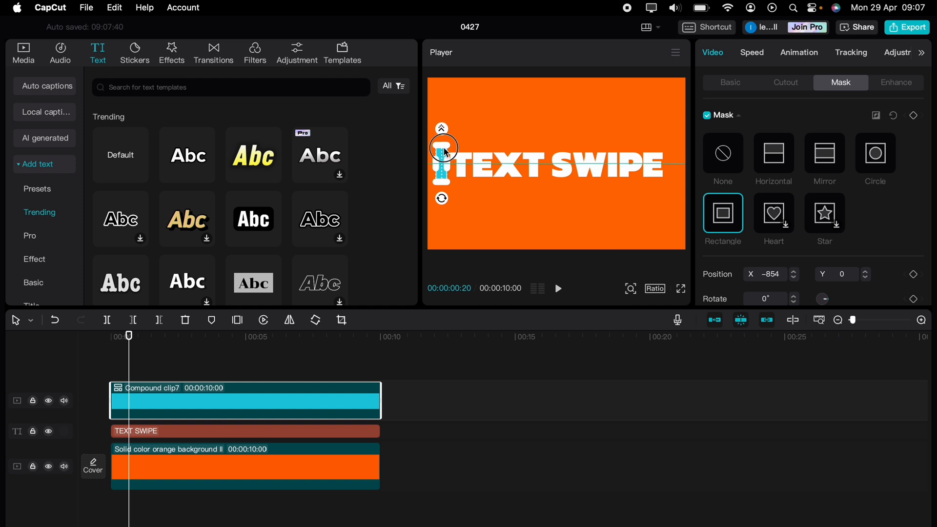
{"action": "left_click_drag", "start_coordinate": [443, 162], "coordinate": [448, 165]}
{"action": "left_click", "coordinate": [228, 456]}
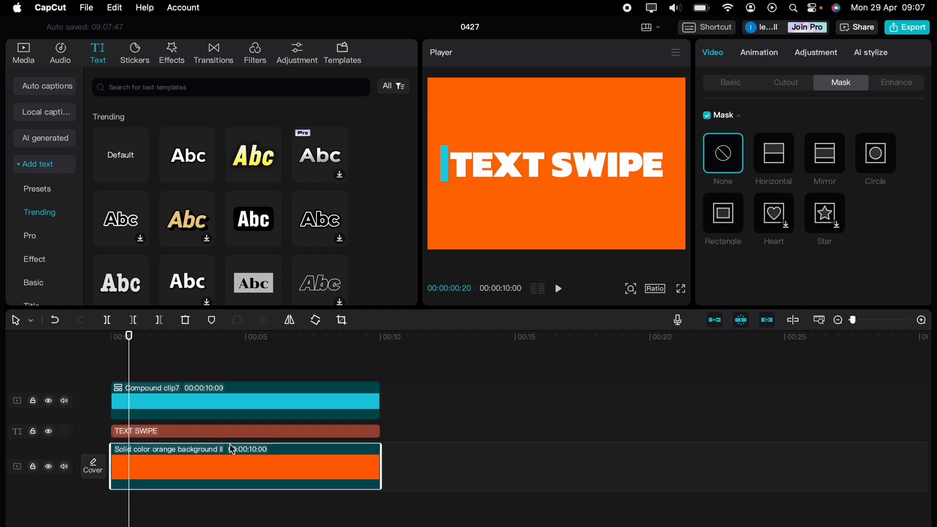
{"action": "left_click", "coordinate": [235, 397]}
- Keyframe the turquoise bar's mask at 00:00:00:26, and move it past the text's last letter to X 844 at 00:00:03:10
{"action": "left_click_drag", "start_coordinate": [126, 360], "coordinate": [134, 360]}
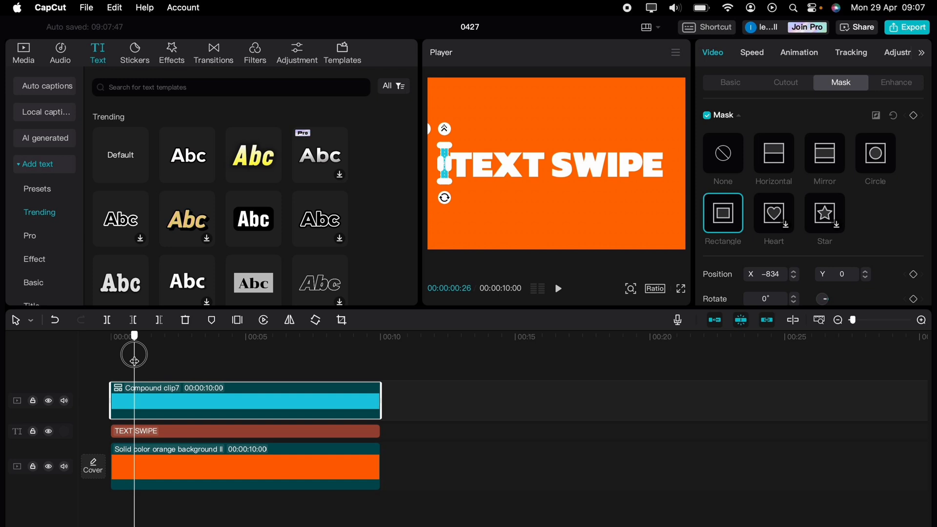
{"action": "left_click_drag", "start_coordinate": [134, 360], "coordinate": [135, 361]}
{"action": "left_click", "coordinate": [913, 115]}
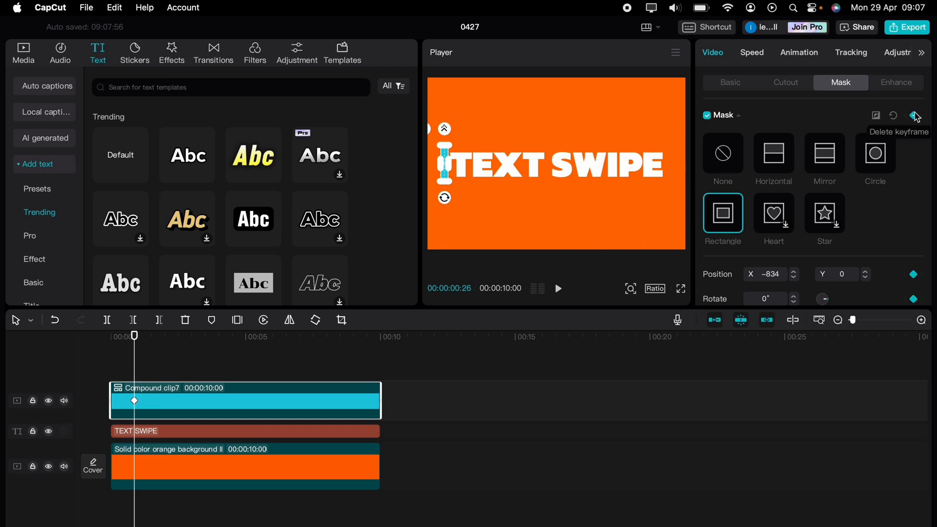
{"action": "left_click_drag", "start_coordinate": [138, 357], "coordinate": [201, 357]}
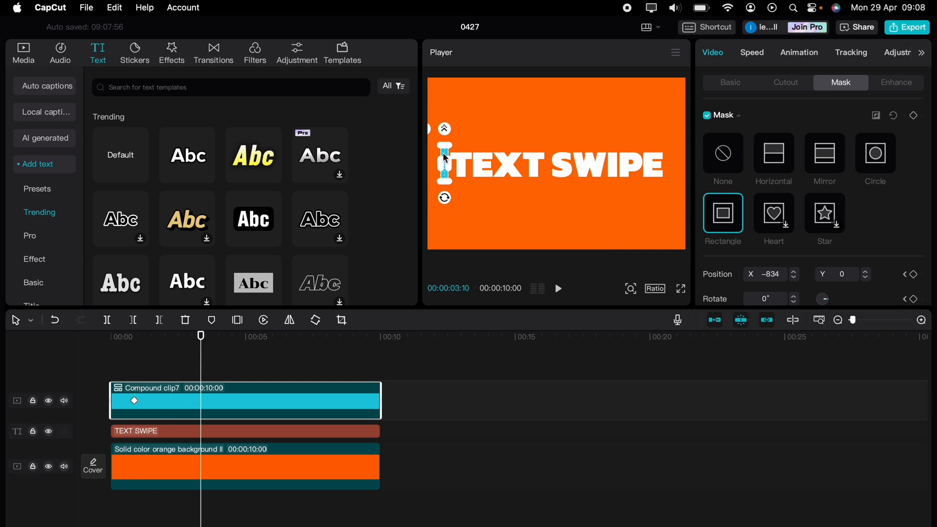
{"action": "left_click_drag", "start_coordinate": [443, 152], "coordinate": [672, 159]}
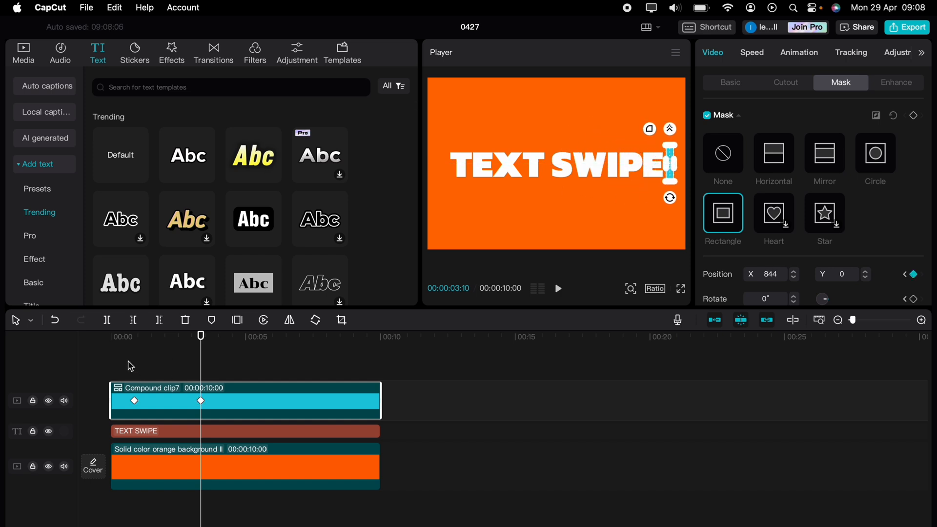
- Play the timeline from the start to check the turquoise bar's sweep across the text
{"action": "left_click_drag", "start_coordinate": [127, 363], "coordinate": [108, 362]}
{"action": "key", "text": "space"}
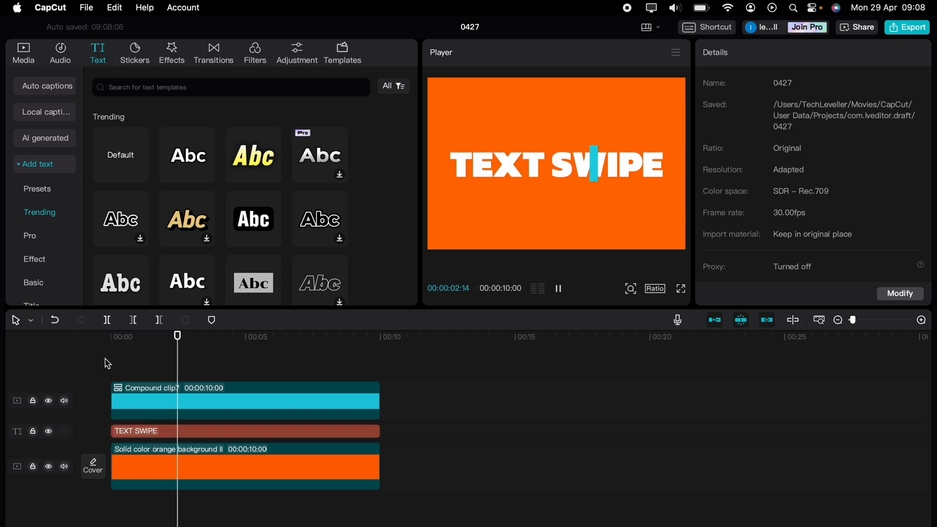
{"action": "key", "text": "space"}
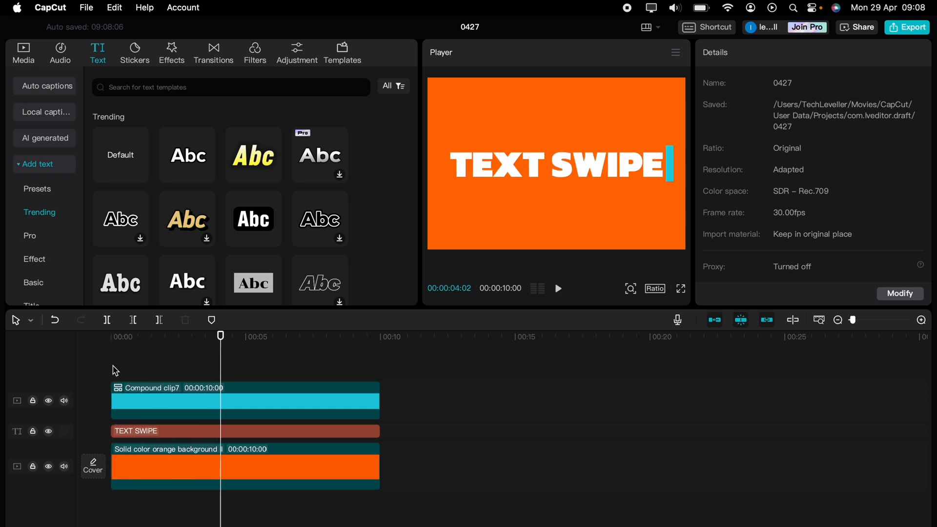
- Duplicate the TEXT SWIPE clip at the timeline start and place the copy on a track above the turquoise compound clip
{"action": "left_click", "coordinate": [171, 435]}
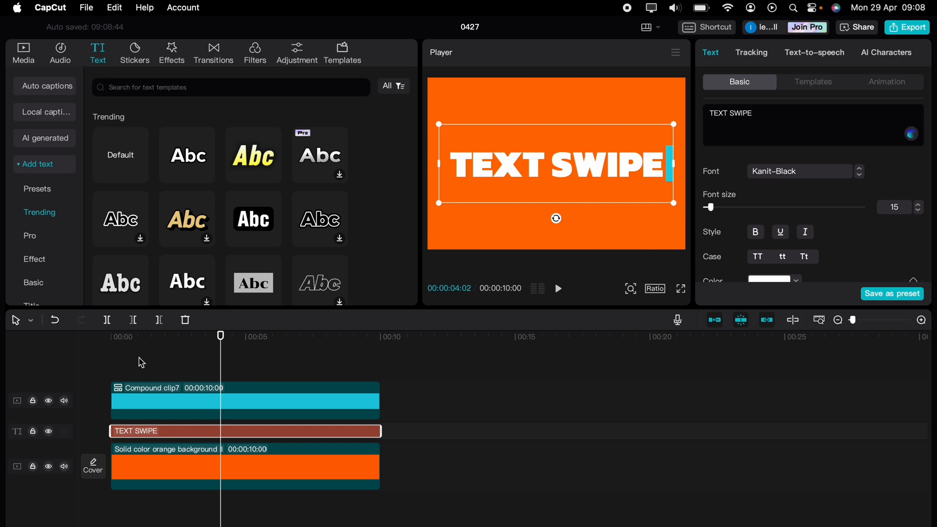
{"action": "left_click_drag", "start_coordinate": [139, 363], "coordinate": [111, 363]}
{"action": "key", "text": "super+v"}
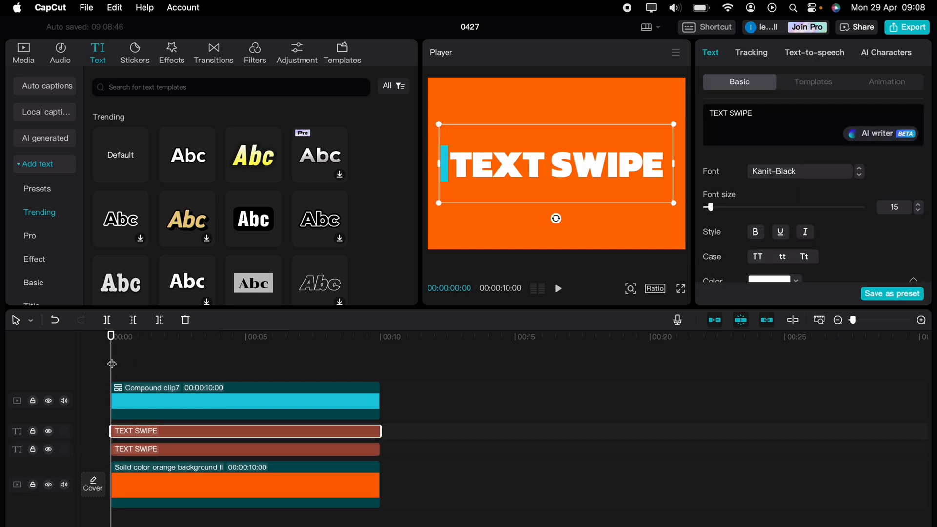
{"action": "left_click_drag", "start_coordinate": [167, 430], "coordinate": [153, 390]}
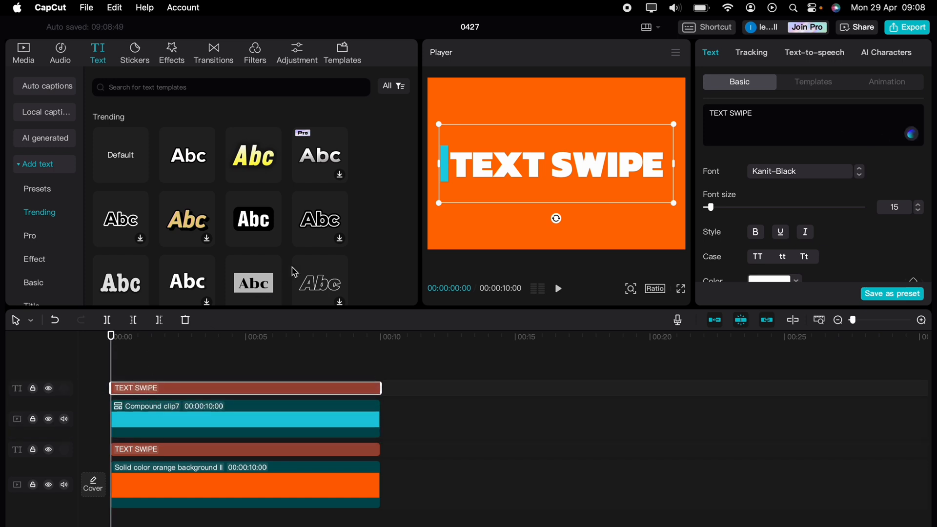
- Set the duplicated TEXT SWIPE text's color to turquoise 00CDE5
{"action": "left_click_drag", "start_coordinate": [111, 352], "coordinate": [135, 355]}
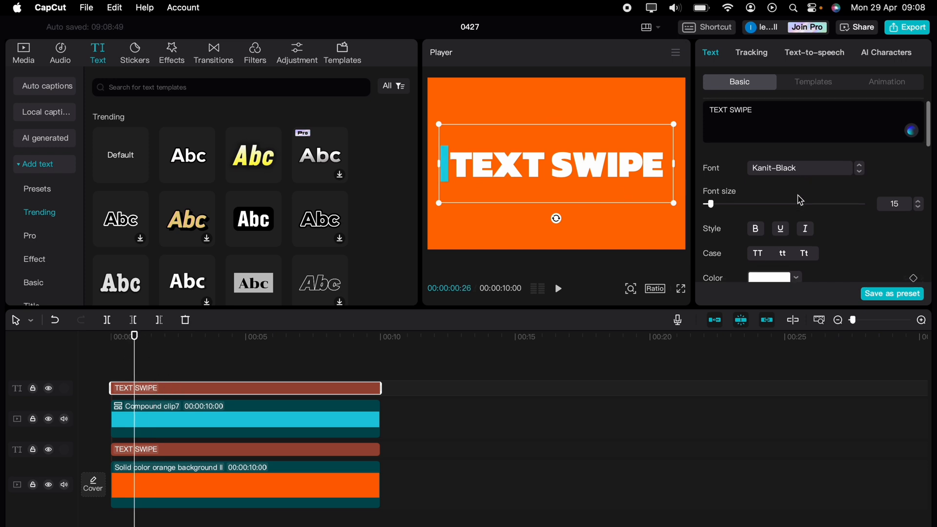
{"action": "scroll", "coordinate": [795, 196], "scroll_direction": "down", "scroll_amount": 3}
{"action": "left_click", "coordinate": [796, 215]}
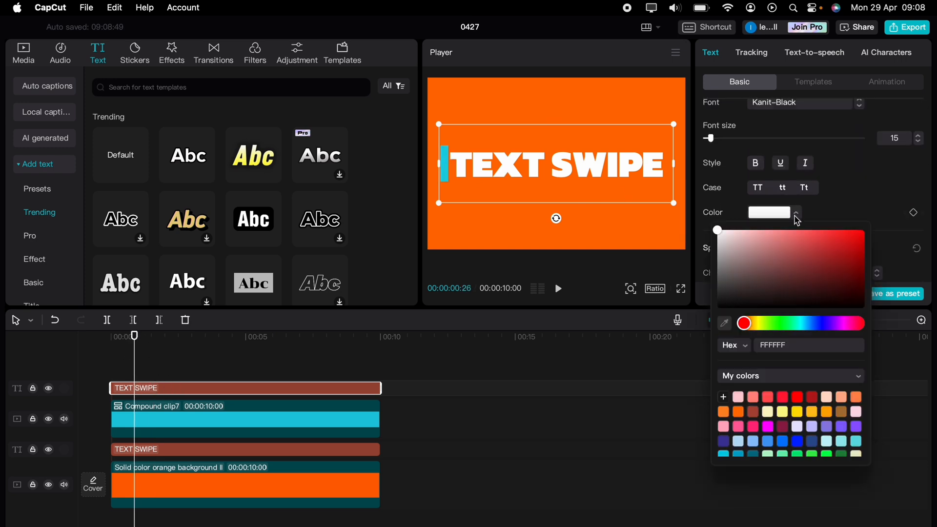
{"action": "left_click", "coordinate": [789, 440]}
{"action": "left_click", "coordinate": [843, 442]}
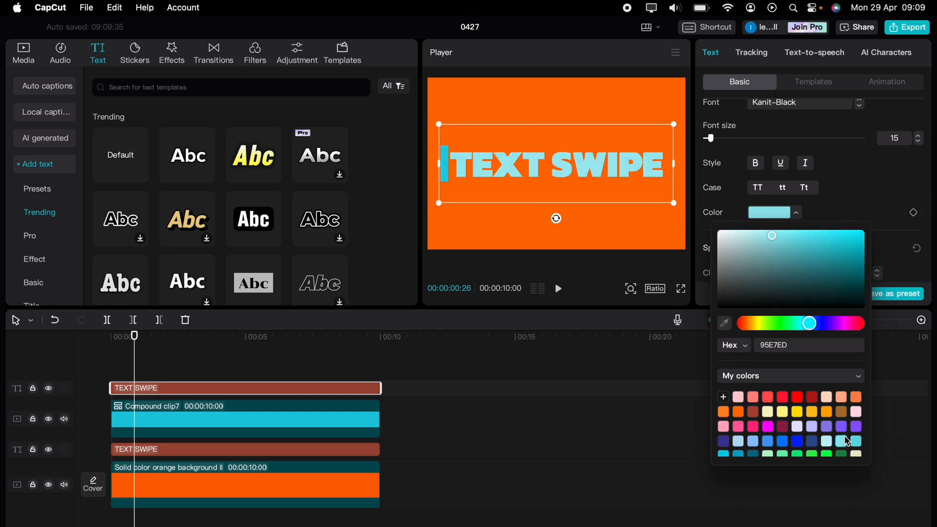
{"action": "scroll", "coordinate": [847, 442], "scroll_direction": "down", "scroll_amount": 1}
{"action": "left_click", "coordinate": [856, 419]}
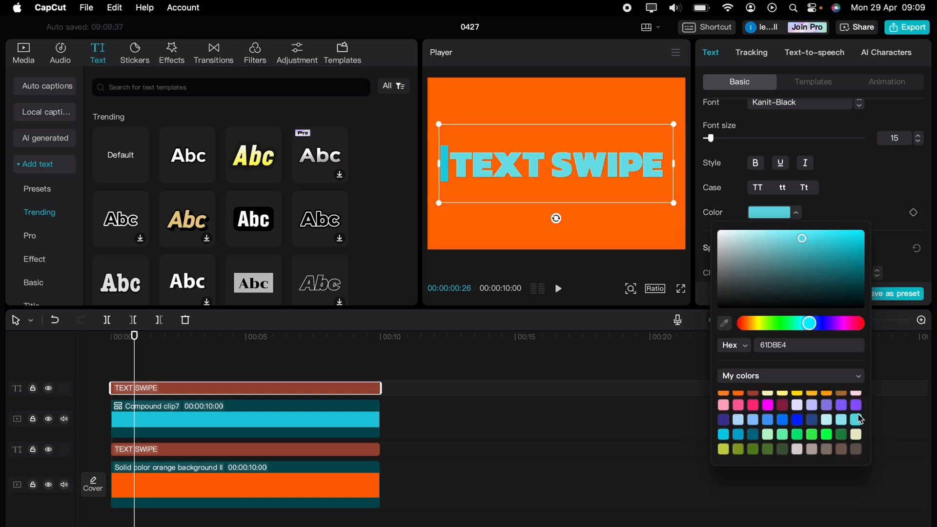
{"action": "left_click", "coordinate": [724, 433]}
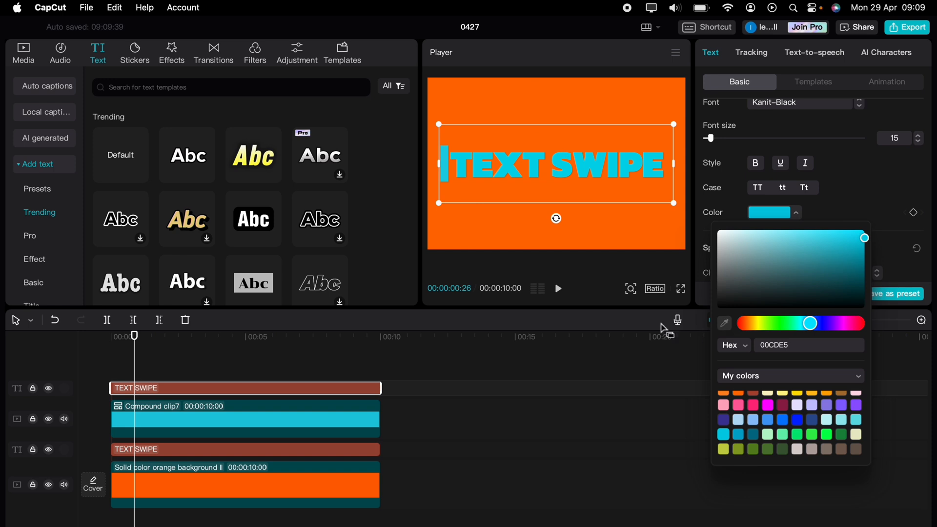
- Convert the turquoise TEXT SWIPE copy on the top track into a compound clip
{"action": "left_click", "coordinate": [135, 366]}
{"action": "left_click_drag", "start_coordinate": [134, 366], "coordinate": [128, 366]}
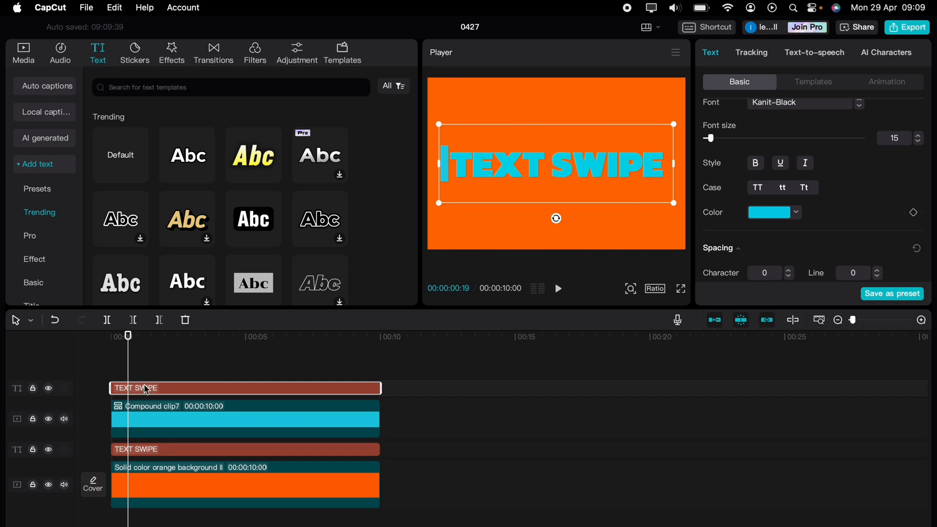
{"action": "right_click", "coordinate": [147, 388]}
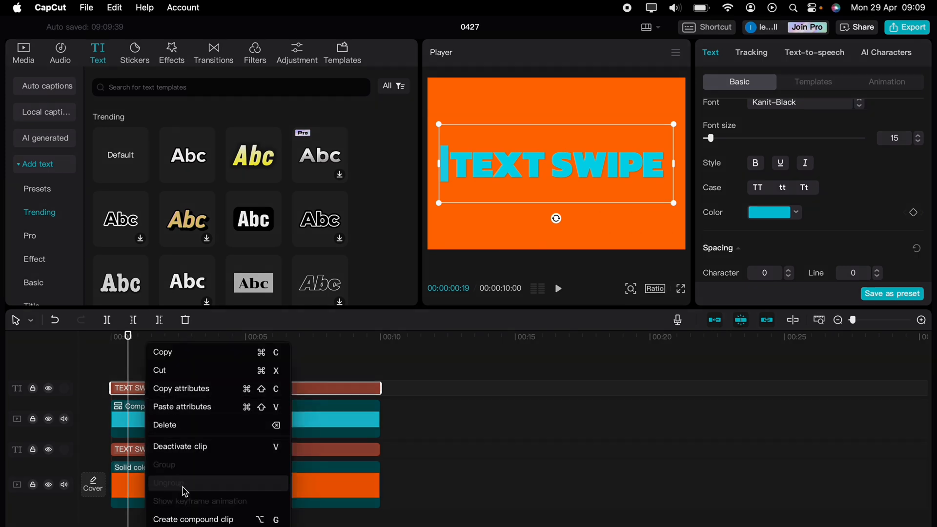
{"action": "left_click", "coordinate": [185, 519]}
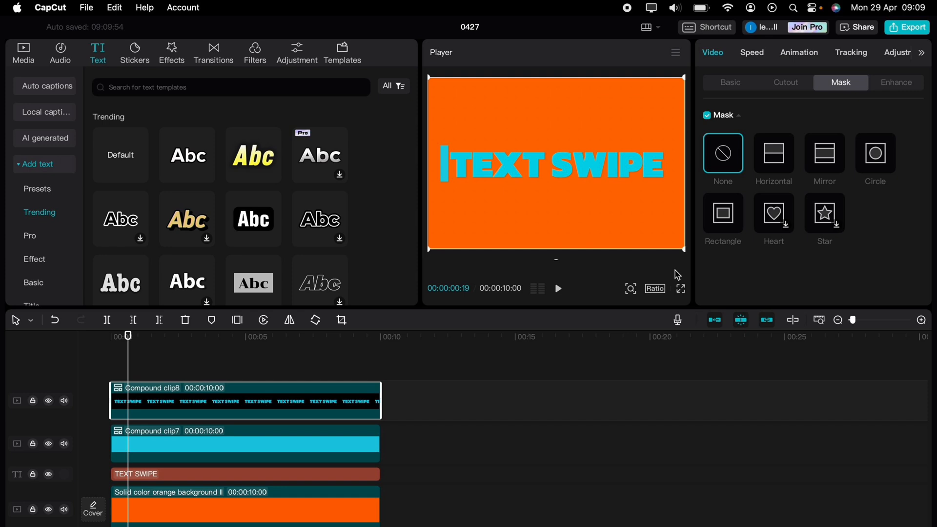
- Add a rectangle mask to the turquoise text clip and move it to X -960, with its right edge before the first letter
{"action": "left_click", "coordinate": [723, 222]}
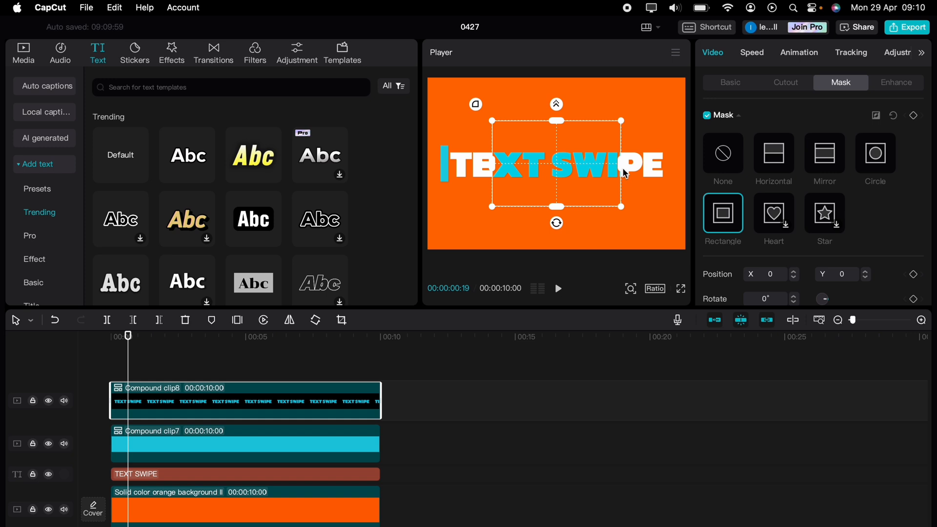
{"action": "left_click_drag", "start_coordinate": [587, 172], "coordinate": [447, 164]}
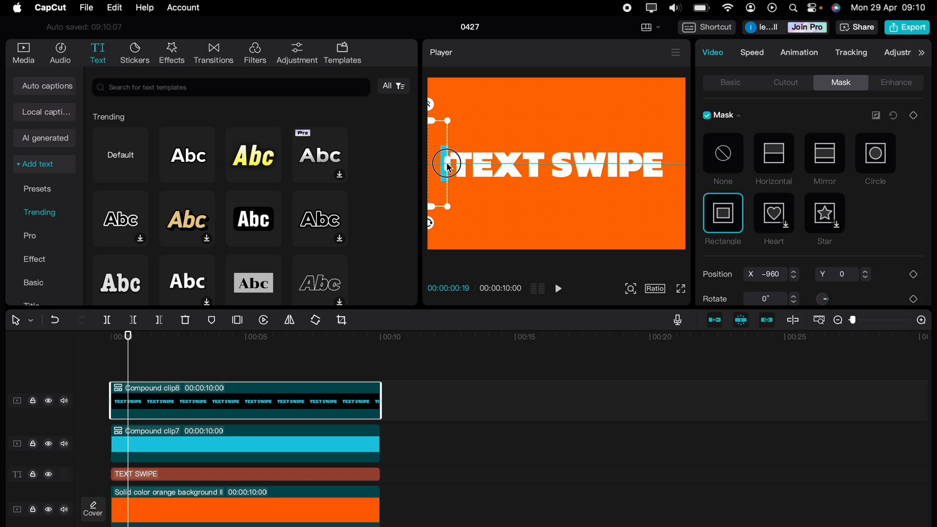
{"action": "left_click_drag", "start_coordinate": [449, 168], "coordinate": [450, 167]}
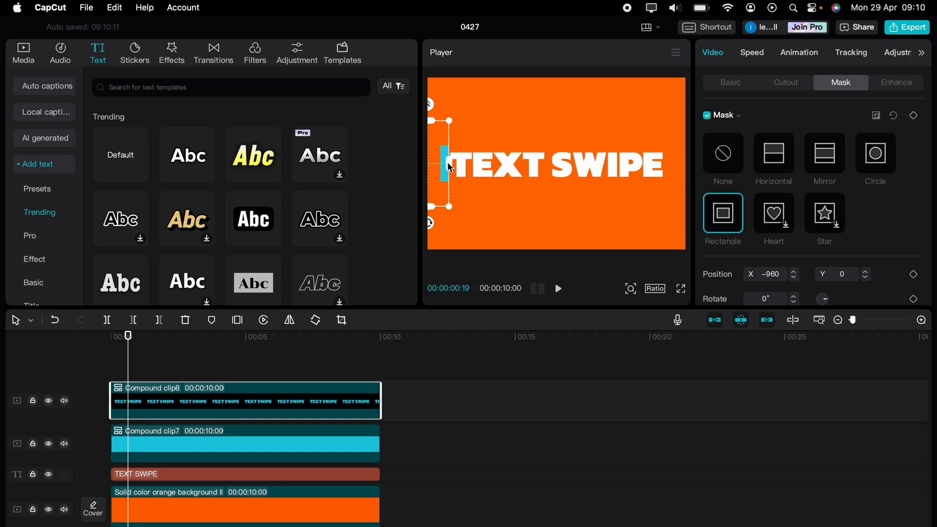
- Add a mask keyframe to the turquoise text clip at 00:00:00:26, aligned with the bar's first keyframe
{"action": "left_click", "coordinate": [149, 445]}
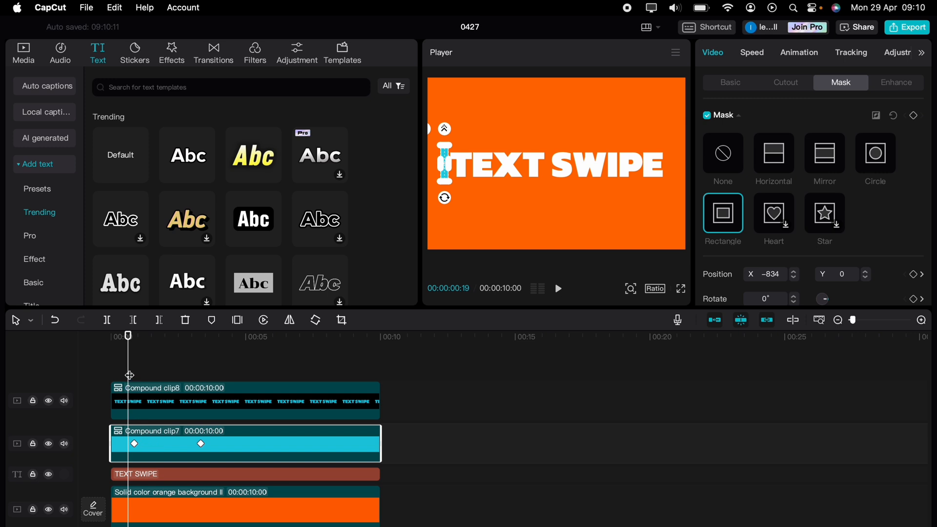
{"action": "left_click_drag", "start_coordinate": [130, 375], "coordinate": [133, 375]}
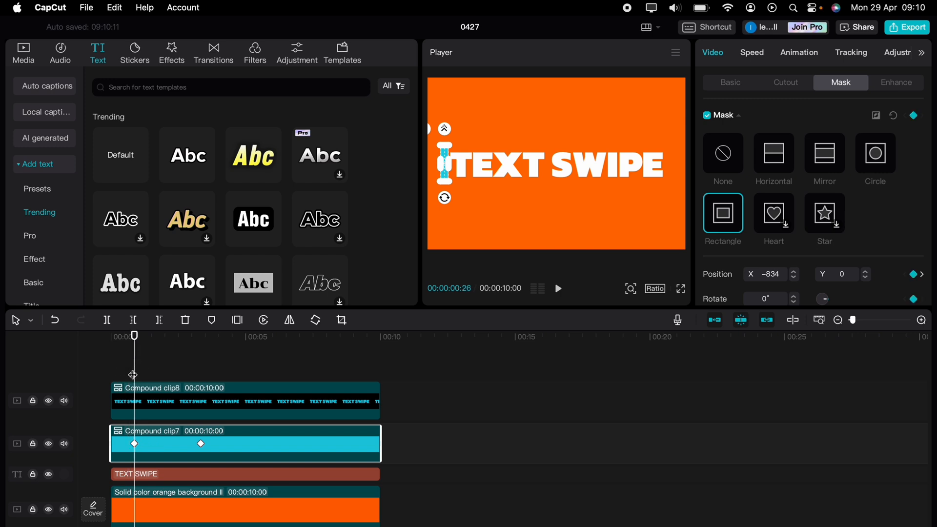
{"action": "left_click", "coordinate": [146, 395]}
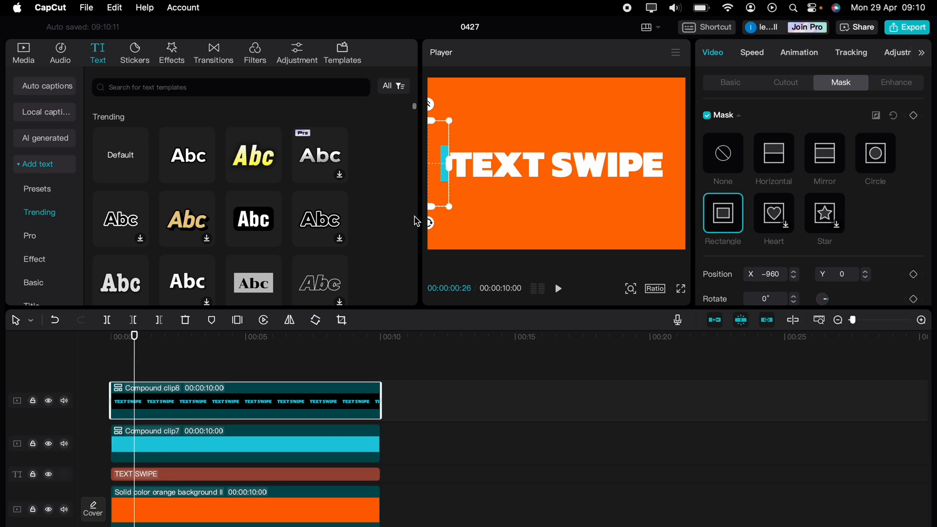
{"action": "left_click", "coordinate": [914, 116]}
- At the bar's second keyframe, 00:00:03:10, extend the turquoise text's mask across the whole text, centered at X 0
{"action": "left_click", "coordinate": [189, 453]}
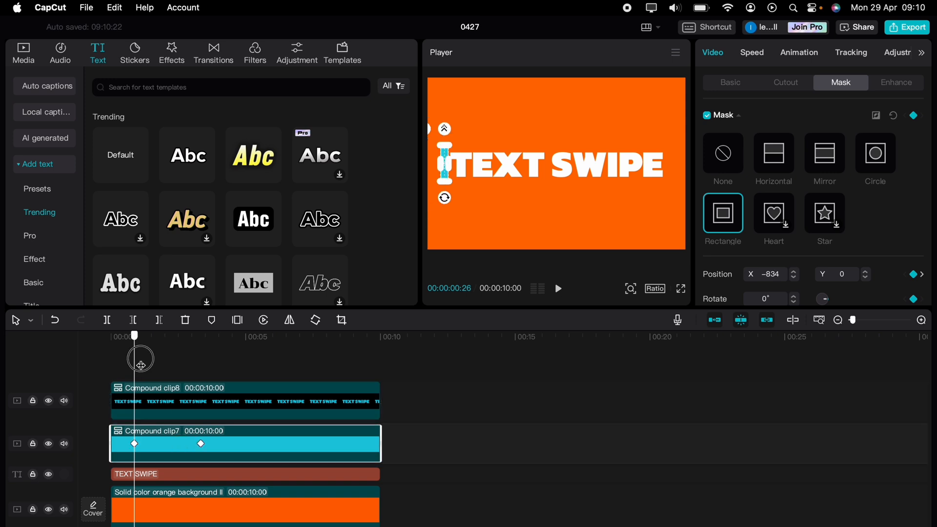
{"action": "left_click_drag", "start_coordinate": [139, 369], "coordinate": [200, 367]}
{"action": "left_click", "coordinate": [174, 396]}
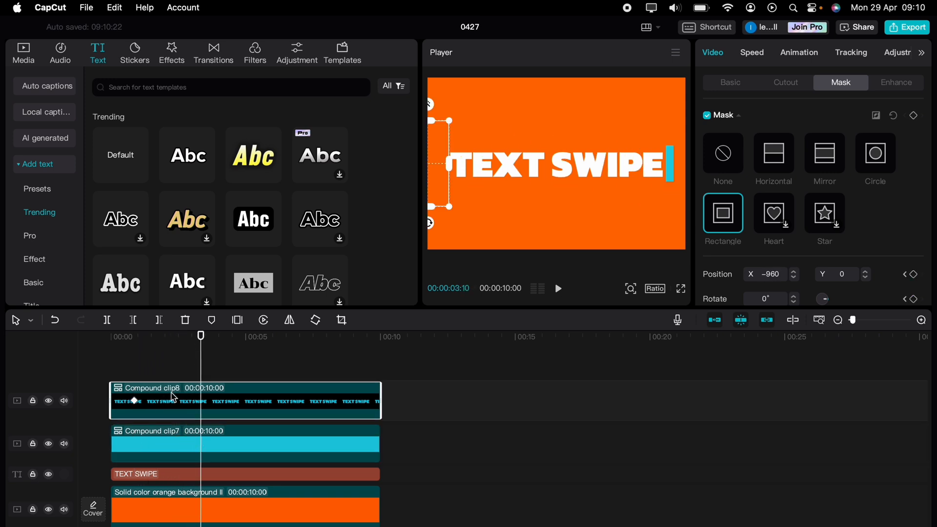
{"action": "mouse_move", "coordinate": [441, 172]}
{"action": "left_mouse_down"}
{"action": "mouse_move", "coordinate": [572, 159]}
{"action": "mouse_move", "coordinate": [440, 165]}
{"action": "left_mouse_up"}
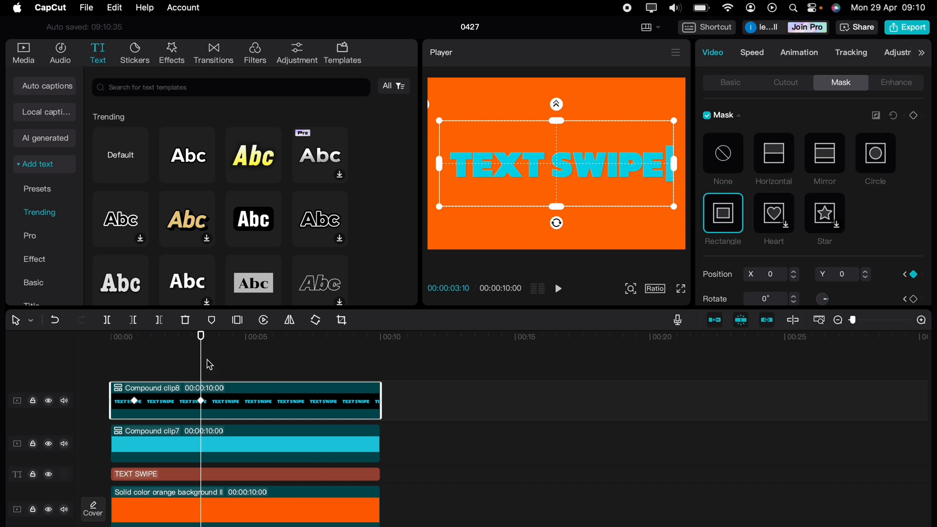
- Scrub through the swipe and play the timeline from the start to review the text color change
{"action": "left_click_drag", "start_coordinate": [210, 365], "coordinate": [103, 366]}
{"action": "left_click", "coordinate": [152, 418]}
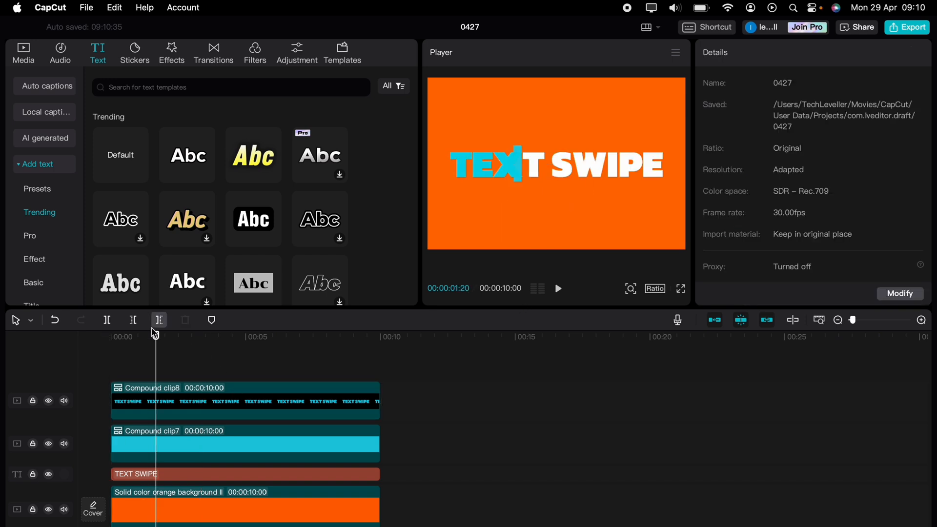
{"action": "left_click", "coordinate": [81, 348]}
{"action": "key", "text": "space"}
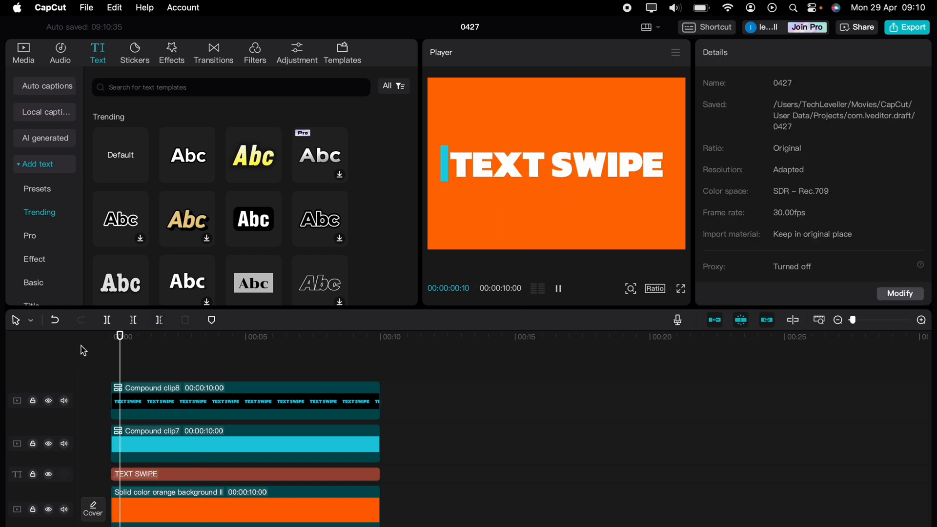
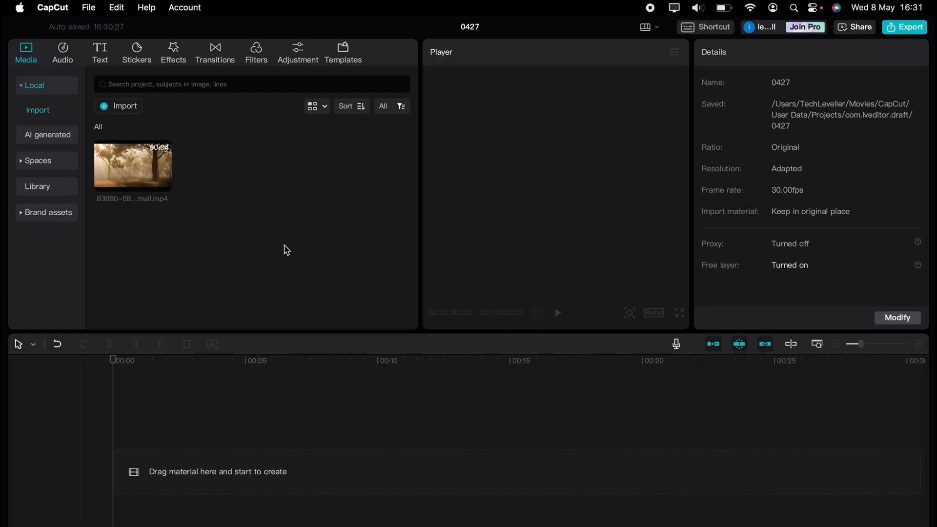
- Add a default text clip at the start of the timeline and change its text to FOREST
{"action": "left_click", "coordinate": [101, 54]}
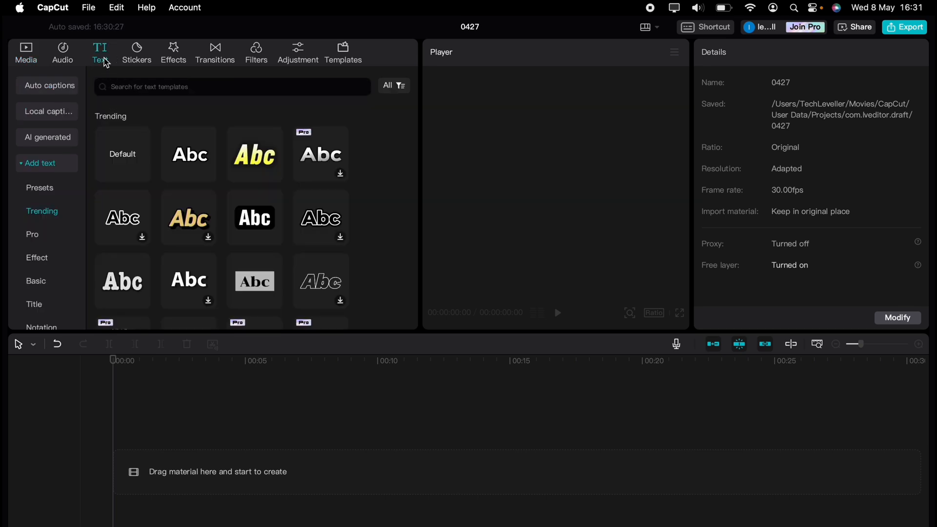
{"action": "left_click_drag", "start_coordinate": [116, 138], "coordinate": [133, 470]}
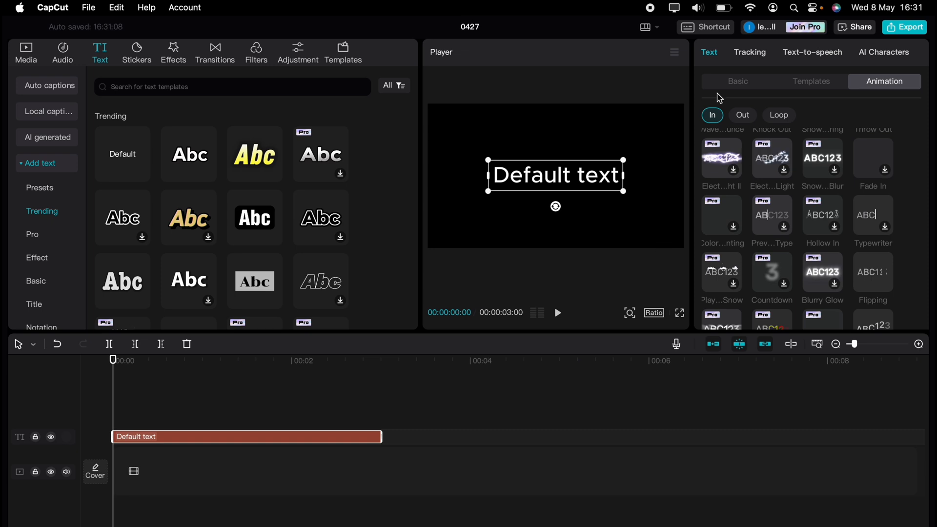
{"action": "left_click", "coordinate": [727, 81]}
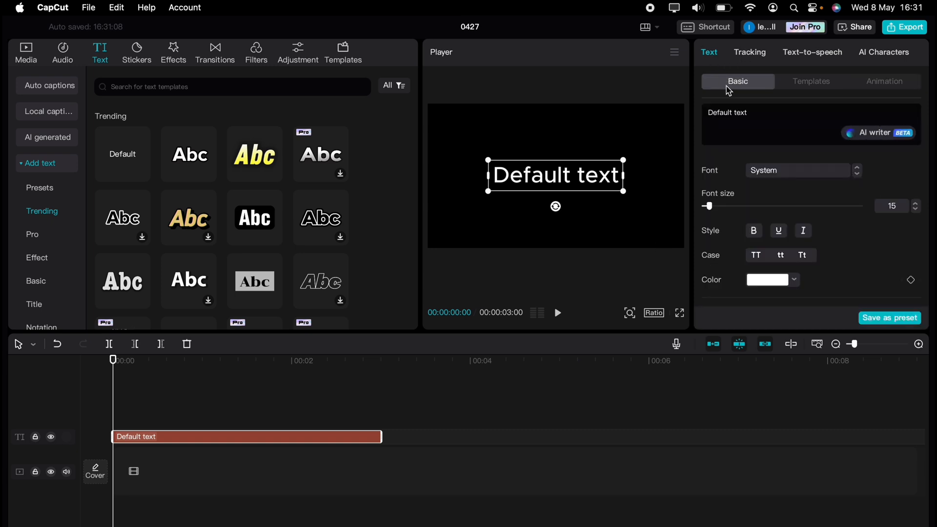
{"action": "triple_click", "coordinate": [730, 111]}
{"action": "type", "text": "FORES"}
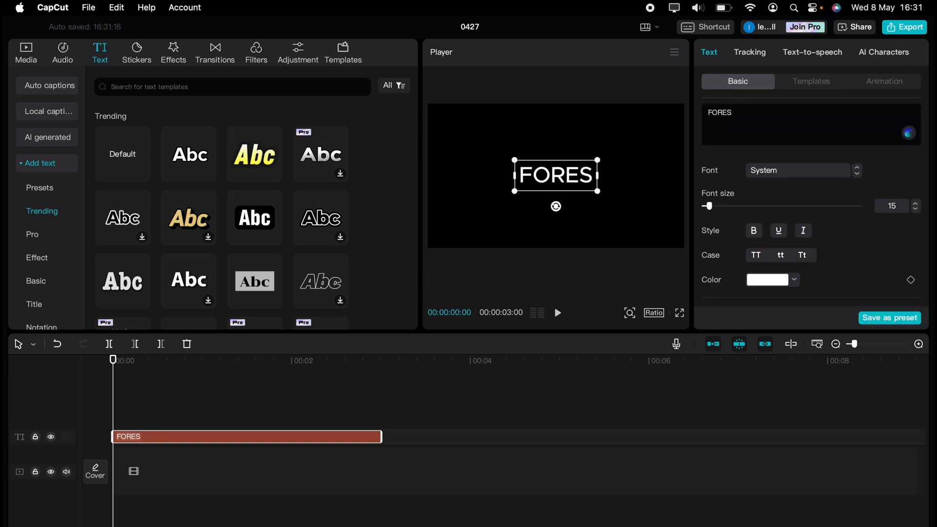
{"action": "type", "text": "T"}
- Set the FOREST text's font to Kanit-Black and enlarge it until it nearly fills the frame's width
{"action": "left_click", "coordinate": [840, 171]}
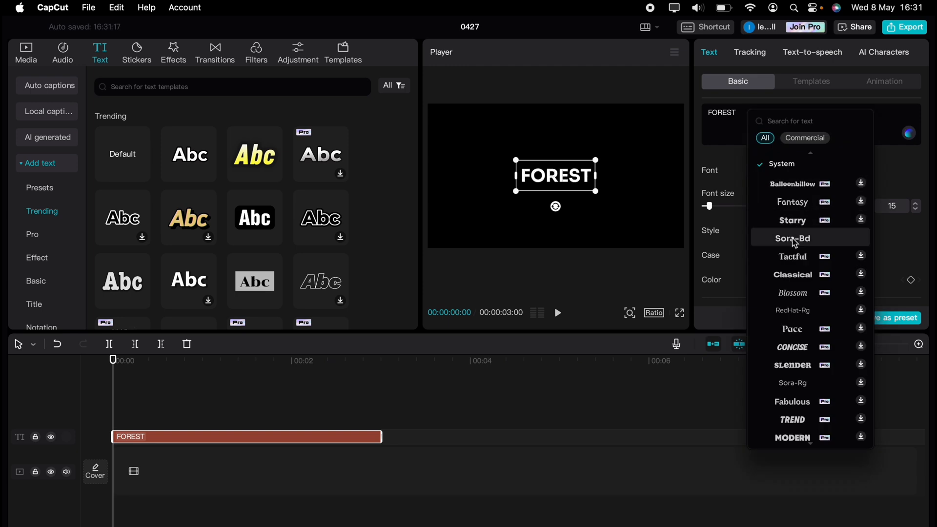
{"action": "scroll", "coordinate": [805, 215], "scroll_direction": "up", "scroll_amount": 3}
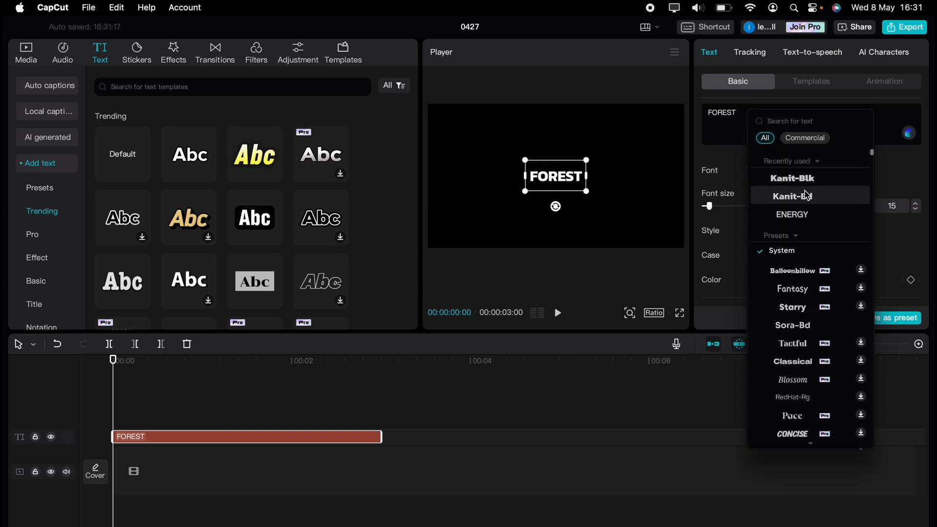
{"action": "left_click", "coordinate": [806, 178]}
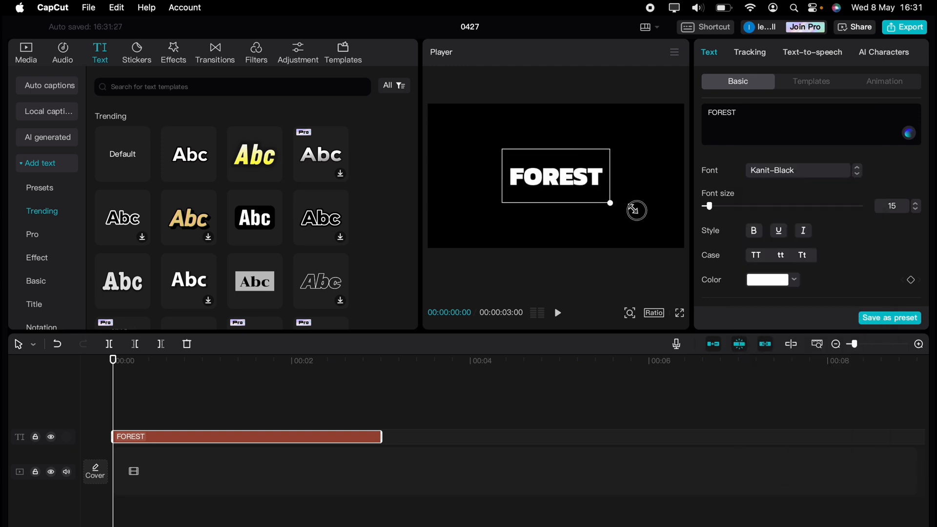
{"action": "left_click_drag", "start_coordinate": [636, 210], "coordinate": [757, 293]}
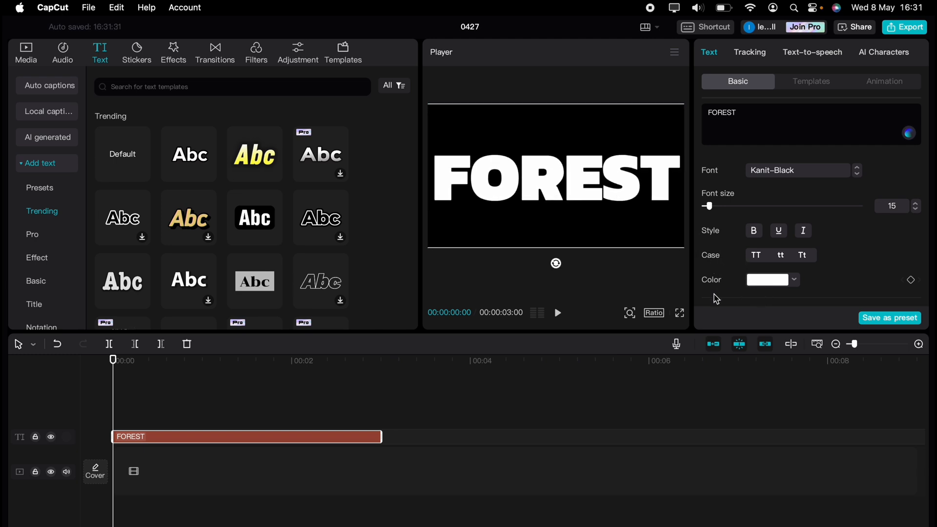
{"action": "left_click", "coordinate": [916, 210]}
{"action": "left_click", "coordinate": [916, 202]}
- Extend the FOREST text clip to a length of 00:00:16:00
{"action": "left_click_drag", "start_coordinate": [382, 437], "coordinate": [796, 463]}
{"action": "left_click", "coordinate": [839, 344]}
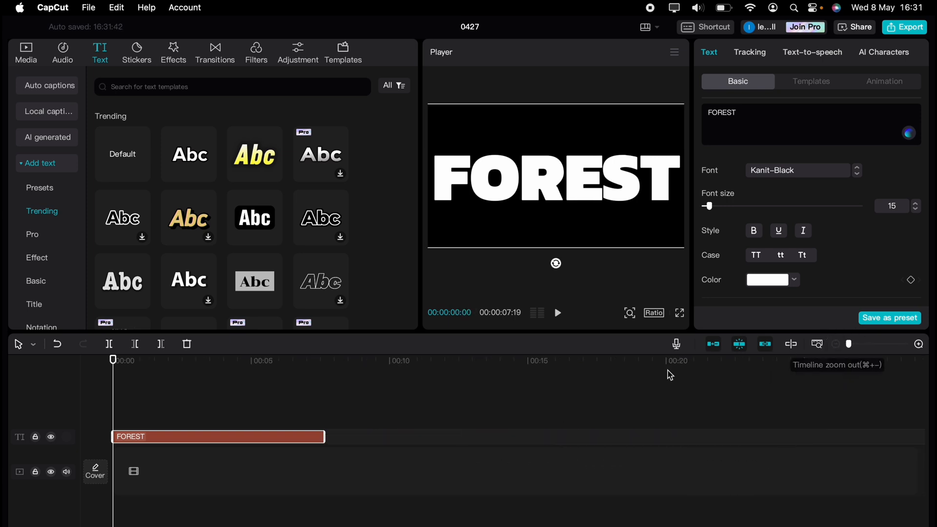
{"action": "left_click_drag", "start_coordinate": [325, 435], "coordinate": [553, 442]}
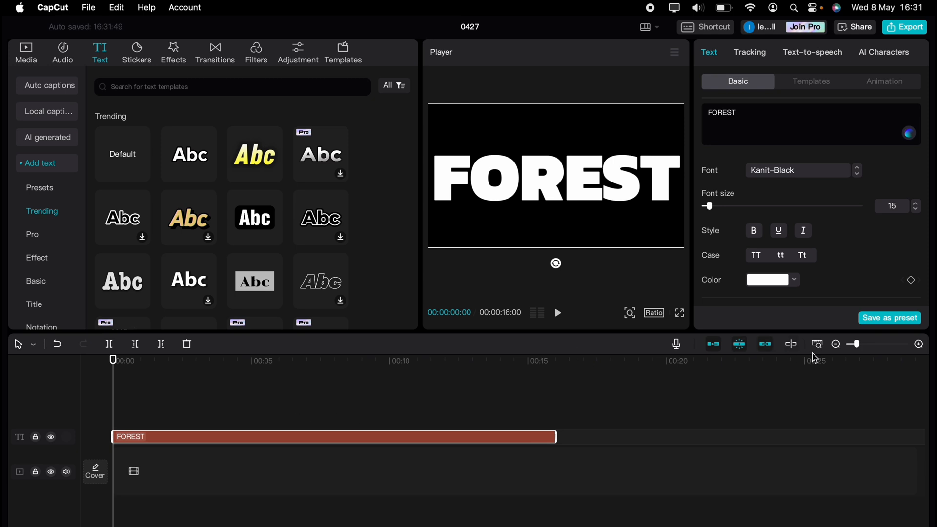
- Apply the Flipping in-animation to the FOREST text with a duration of 7.0 s
{"action": "left_click", "coordinate": [877, 86]}
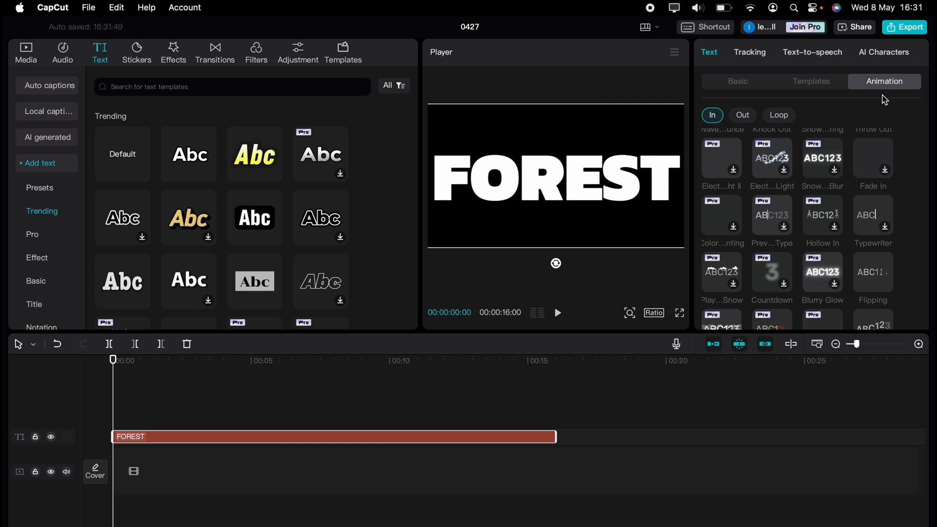
{"action": "left_click", "coordinate": [871, 272]}
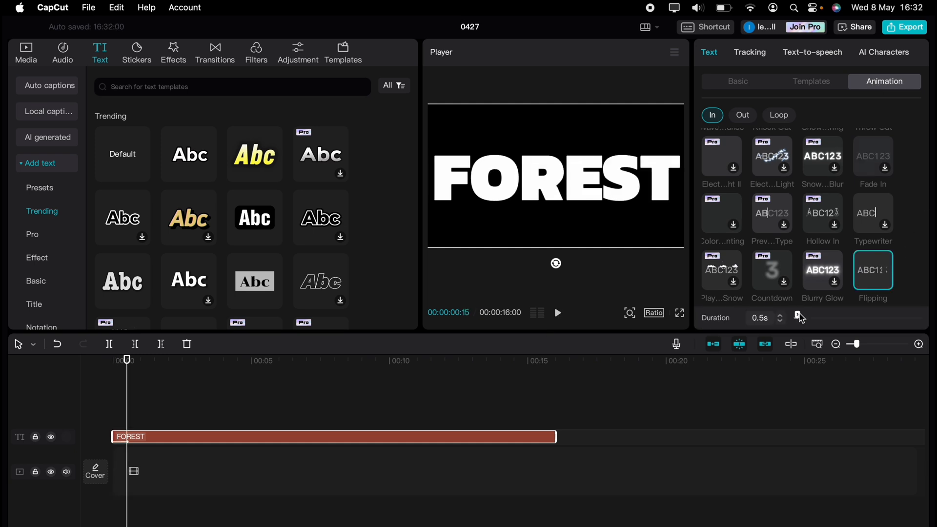
{"action": "left_click_drag", "start_coordinate": [800, 318], "coordinate": [853, 317]}
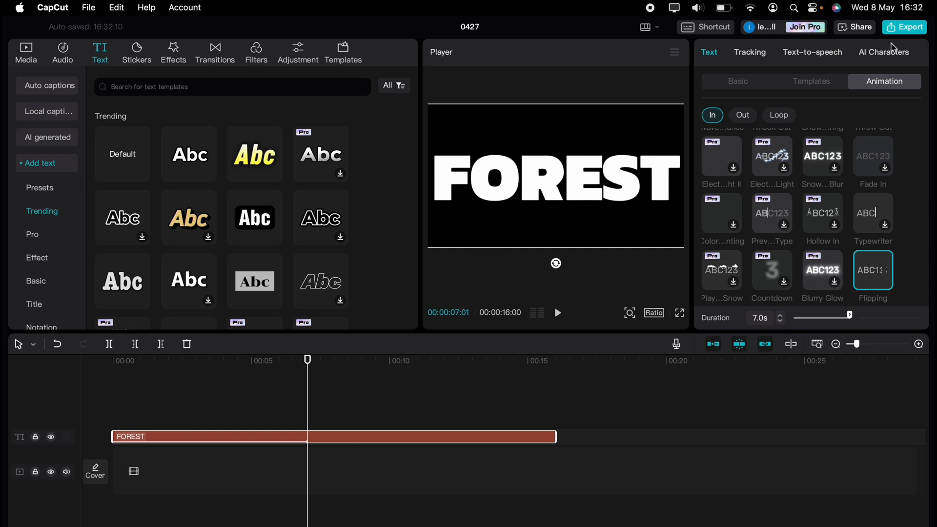
- Export the FOREST animation, place the rendered 0427(1).mov at the timeline's start, and delete the original text clip
{"action": "left_click", "coordinate": [904, 30]}
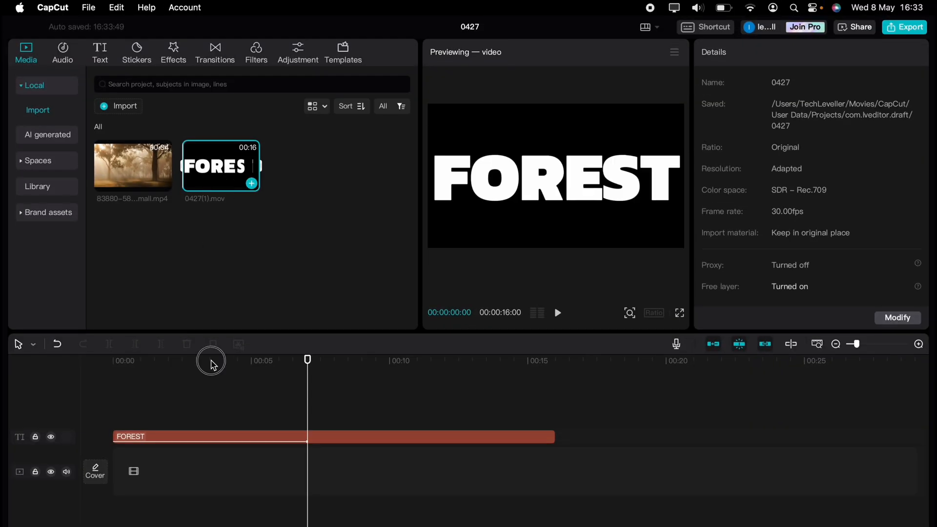
{"action": "left_click_drag", "start_coordinate": [211, 365], "coordinate": [142, 471]}
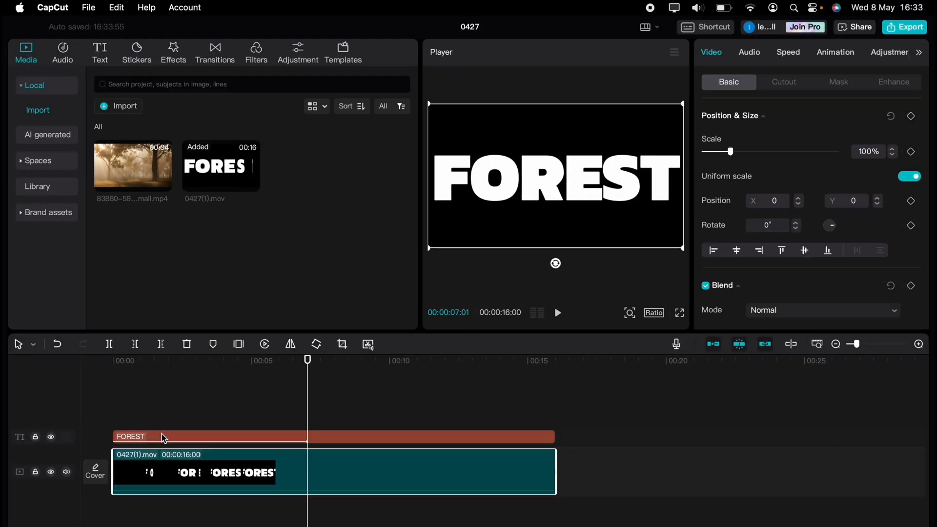
{"action": "left_click", "coordinate": [164, 438]}
{"action": "key", "text": "Delete"}
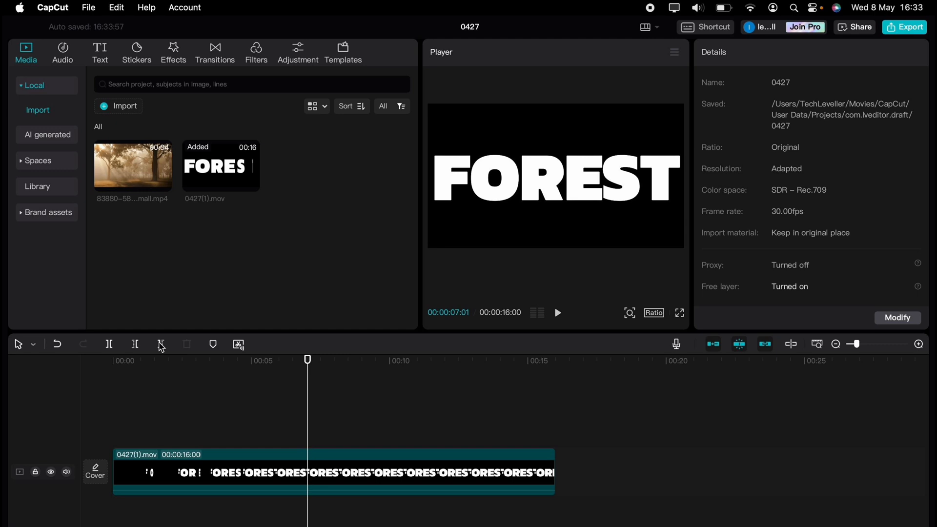
{"action": "left_click_drag", "start_coordinate": [161, 181], "coordinate": [110, 523]}
{"action": "left_click_drag", "start_coordinate": [145, 455], "coordinate": [157, 383]}
{"action": "left_click", "coordinate": [166, 422]}
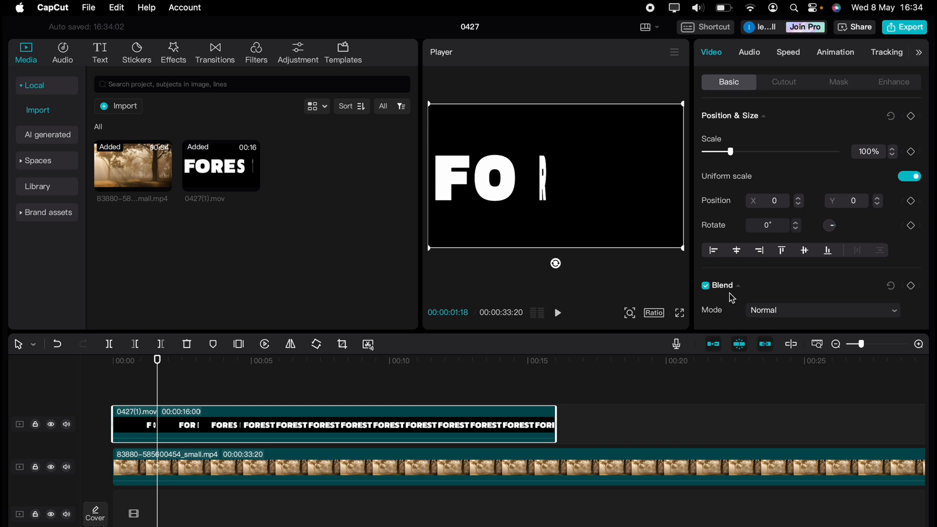
{"action": "scroll", "coordinate": [732, 299], "scroll_direction": "down", "scroll_amount": 3}
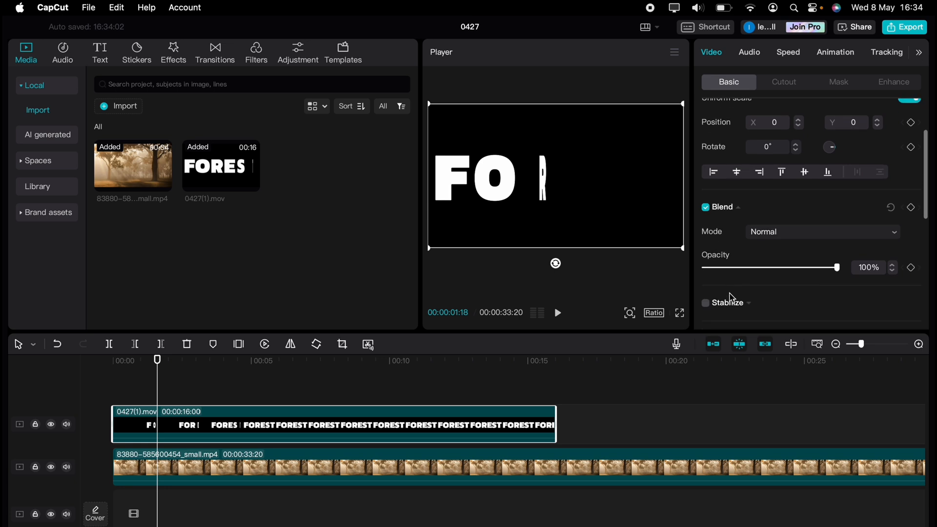
{"action": "left_click", "coordinate": [777, 237]}
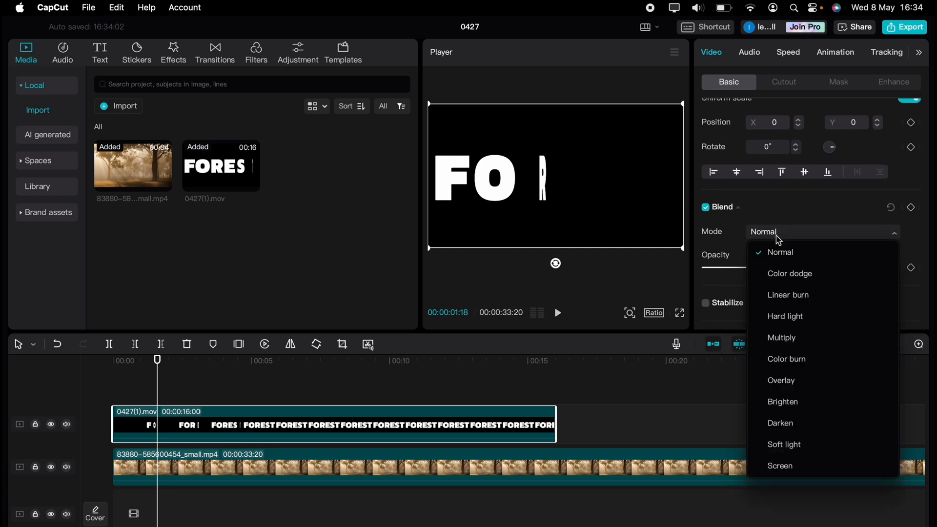
{"action": "left_click", "coordinate": [795, 338]}
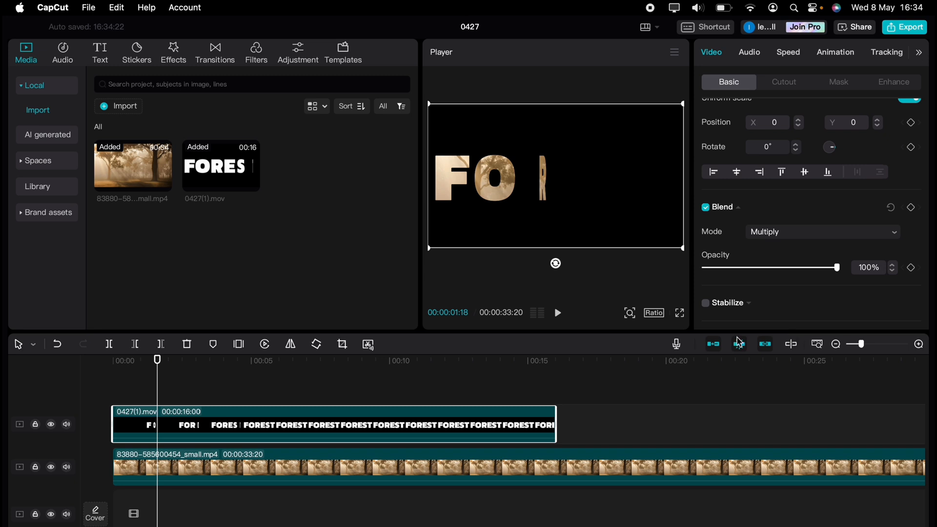
- Play the timeline from the start to review the forest footage inside the flipping letters
{"action": "left_click_drag", "start_coordinate": [151, 368], "coordinate": [99, 372]}
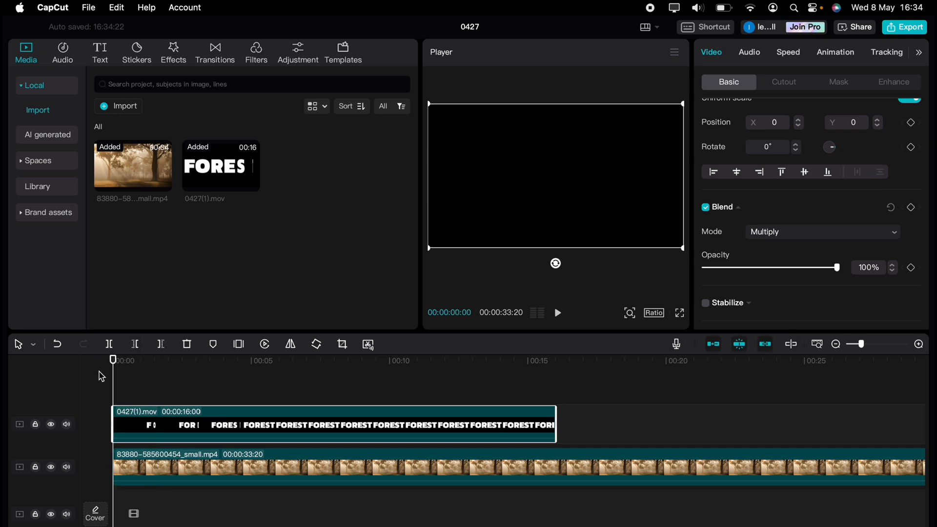
{"action": "key", "text": "space"}
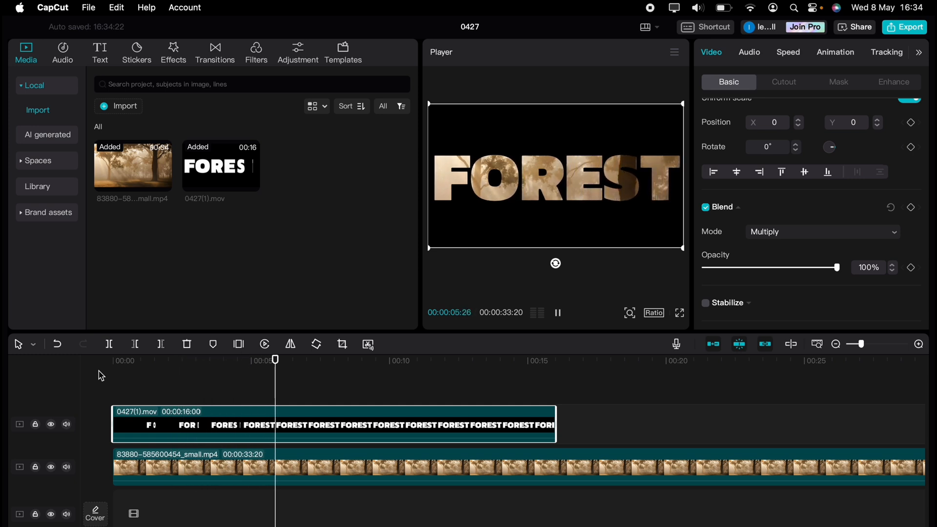
{"action": "left_click", "coordinate": [306, 379]}
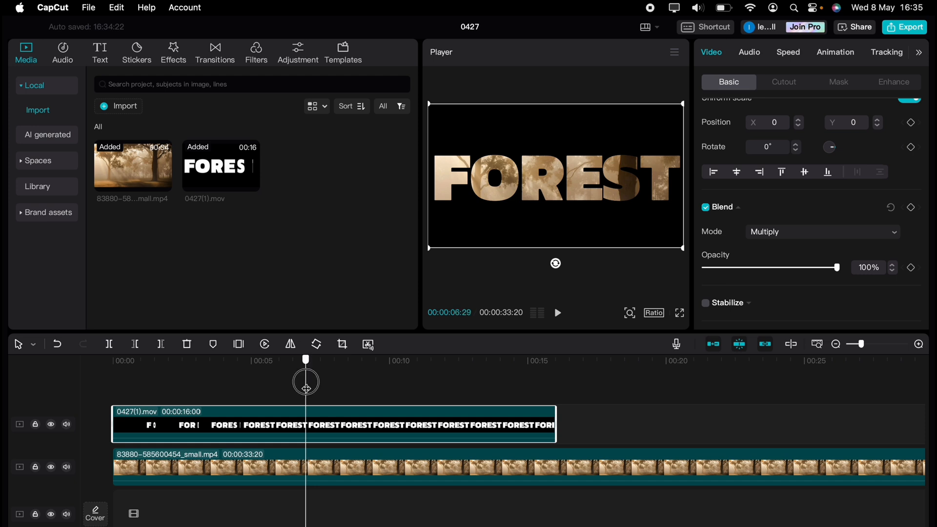
- Add a Mirror mask to the 0427(1).mov clip and enlarge it to size 2160, covering the full frame height
{"action": "left_click", "coordinate": [82, 373]}
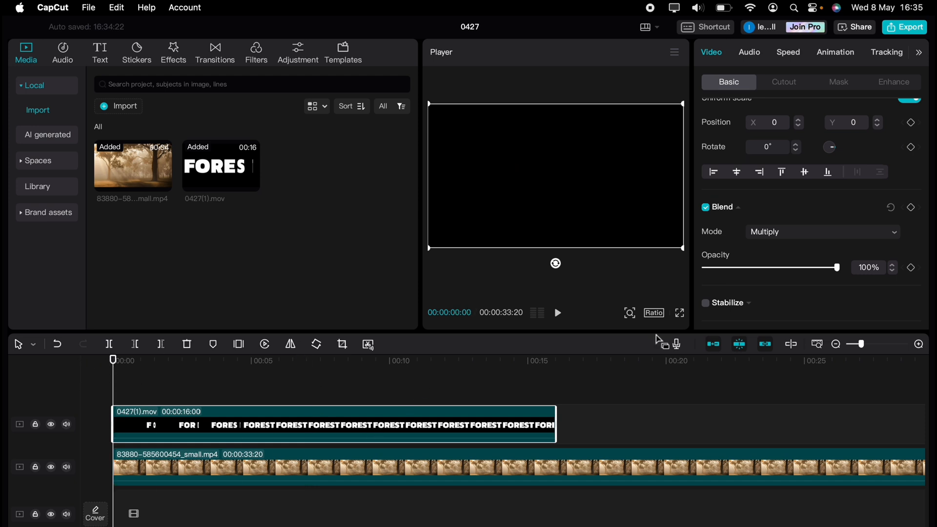
{"action": "scroll", "coordinate": [804, 219], "scroll_direction": "up", "scroll_amount": 4}
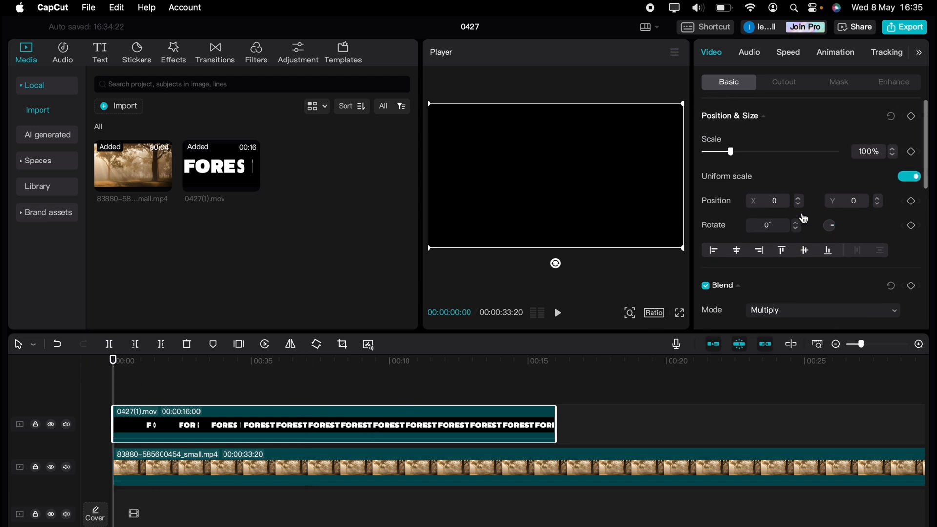
{"action": "left_click", "coordinate": [841, 85]}
{"action": "left_click", "coordinate": [828, 161]}
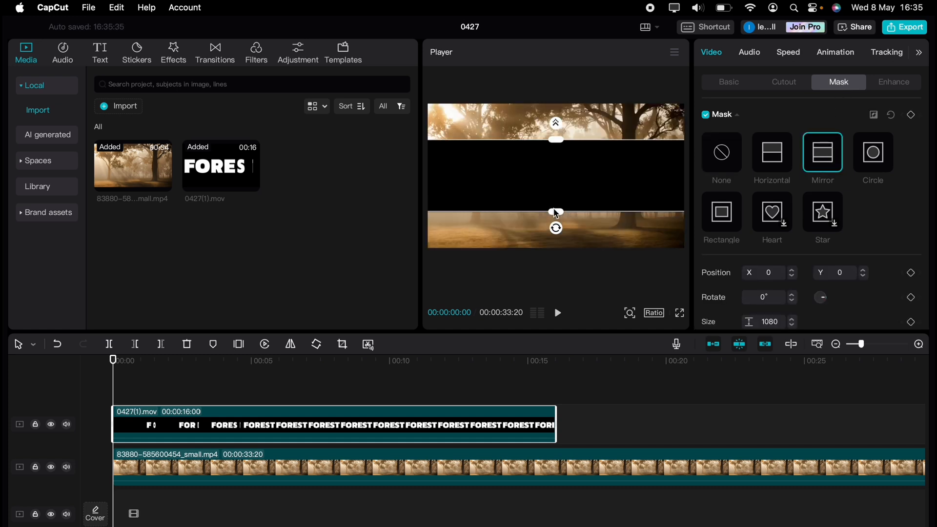
{"action": "left_click_drag", "start_coordinate": [555, 213], "coordinate": [553, 249]}
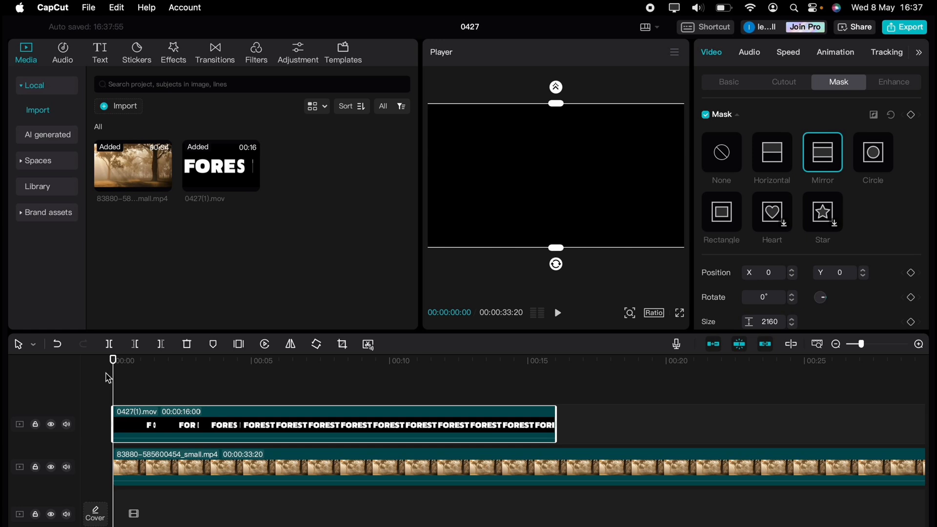
- Add mask keyframes to the 0427(1).mov clip at 00:00:00:00 and 00:00:04:14
{"action": "left_click", "coordinate": [912, 116]}
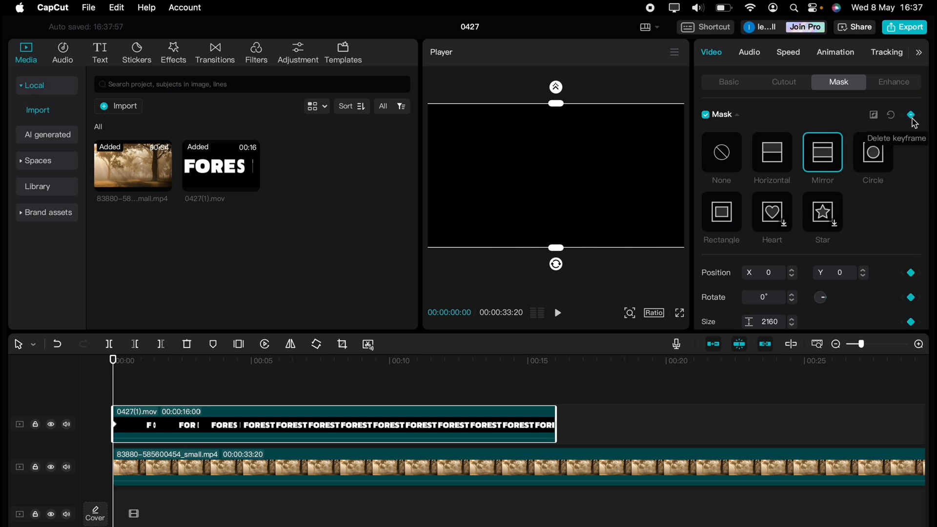
{"action": "left_click_drag", "start_coordinate": [114, 389], "coordinate": [238, 386]}
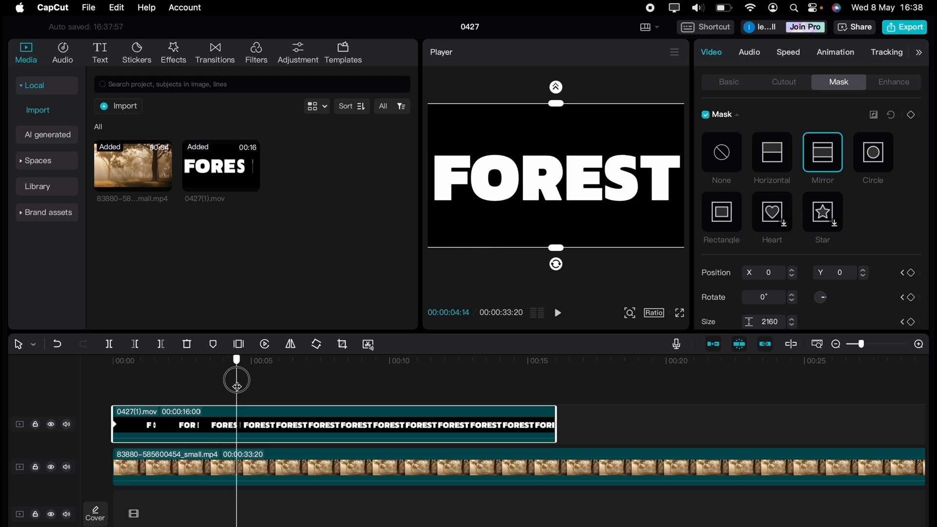
{"action": "left_click", "coordinate": [911, 115]}
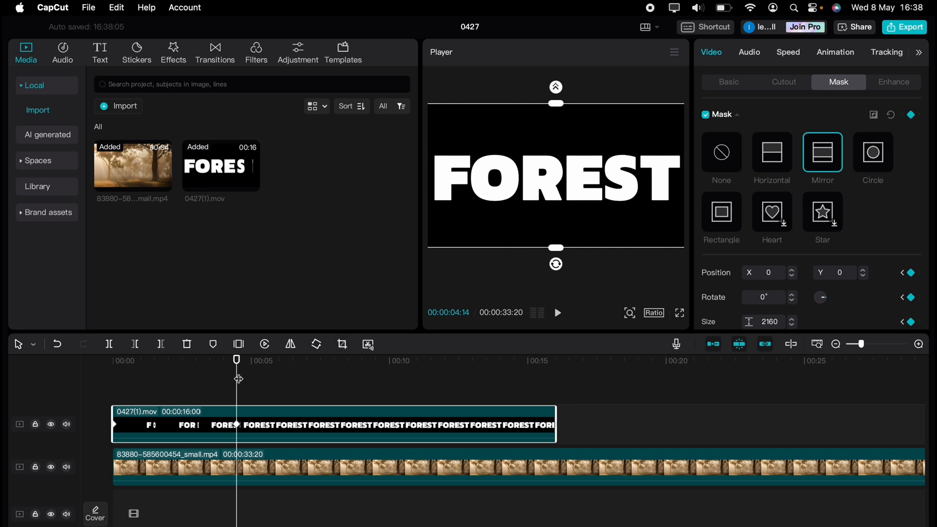
- Add a mask keyframe at 00:00:10:08 and shrink the Mirror mask to size 1 at the frame's center
{"action": "left_click_drag", "start_coordinate": [238, 379], "coordinate": [389, 371]}
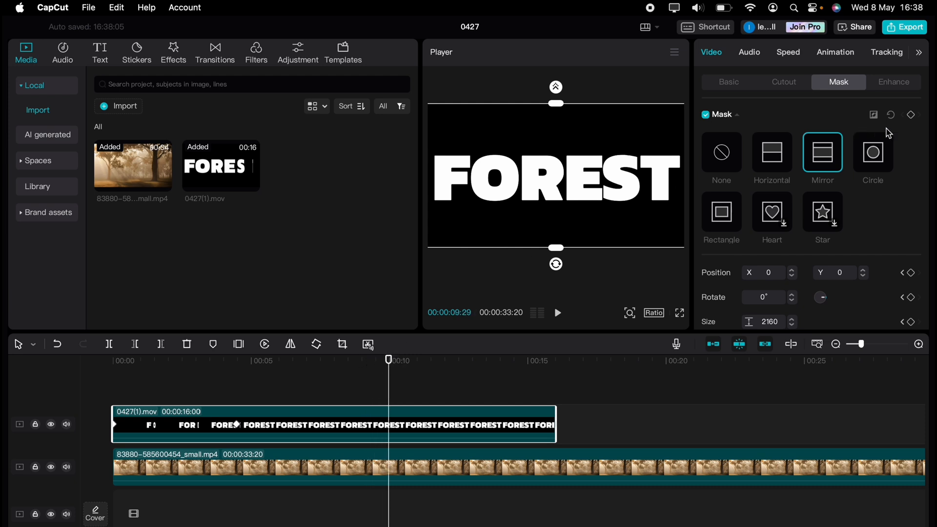
{"action": "left_click", "coordinate": [911, 116]}
{"action": "left_click_drag", "start_coordinate": [555, 248], "coordinate": [556, 207]}
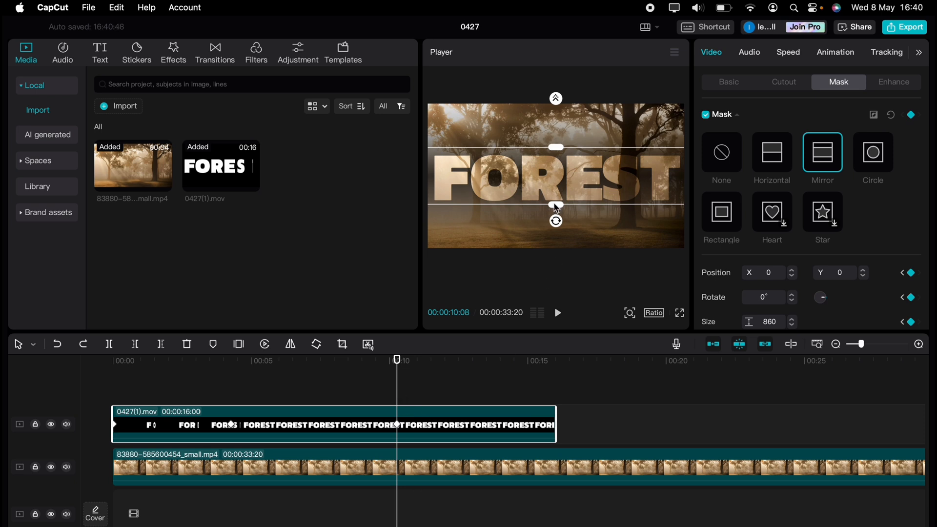
{"action": "left_click_drag", "start_coordinate": [556, 208], "coordinate": [565, 105]}
- Fade out the 0427(1).mov clip with opacity keyframes of 100% at 00:00:14:01 and 0% at 00:00:16:00
{"action": "left_click_drag", "start_coordinate": [397, 389], "coordinate": [502, 384]}
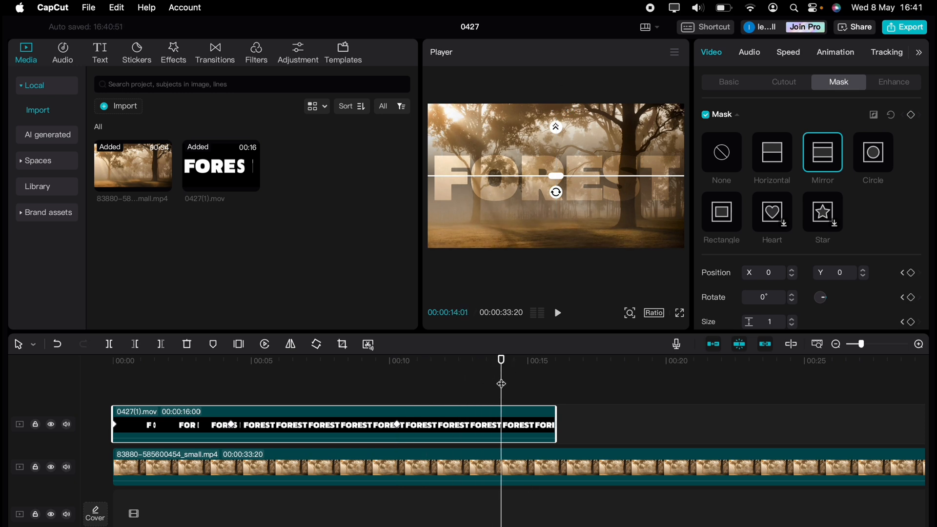
{"action": "left_click", "coordinate": [729, 82]}
{"action": "scroll", "coordinate": [832, 234], "scroll_direction": "down", "scroll_amount": 5}
{"action": "scroll", "coordinate": [834, 237], "scroll_direction": "down", "scroll_amount": 1}
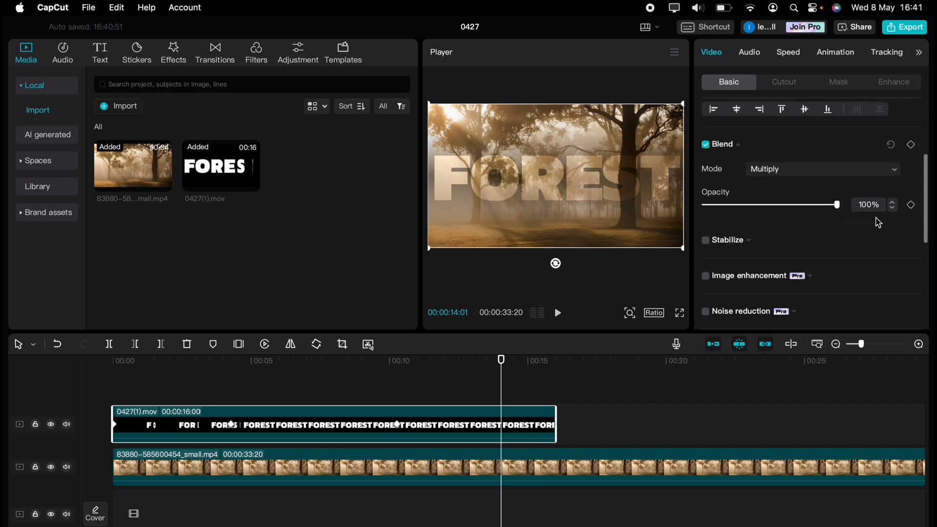
{"action": "left_click", "coordinate": [910, 205]}
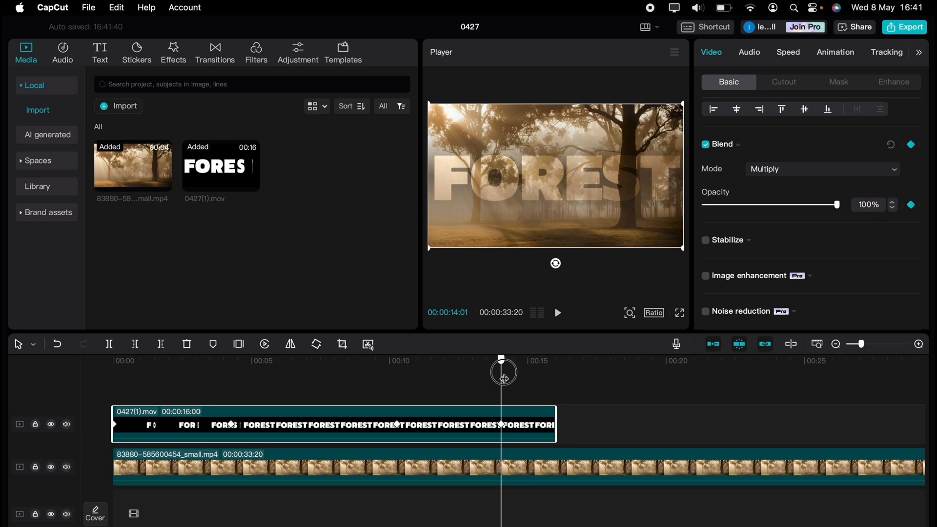
{"action": "left_click_drag", "start_coordinate": [501, 373], "coordinate": [556, 375]}
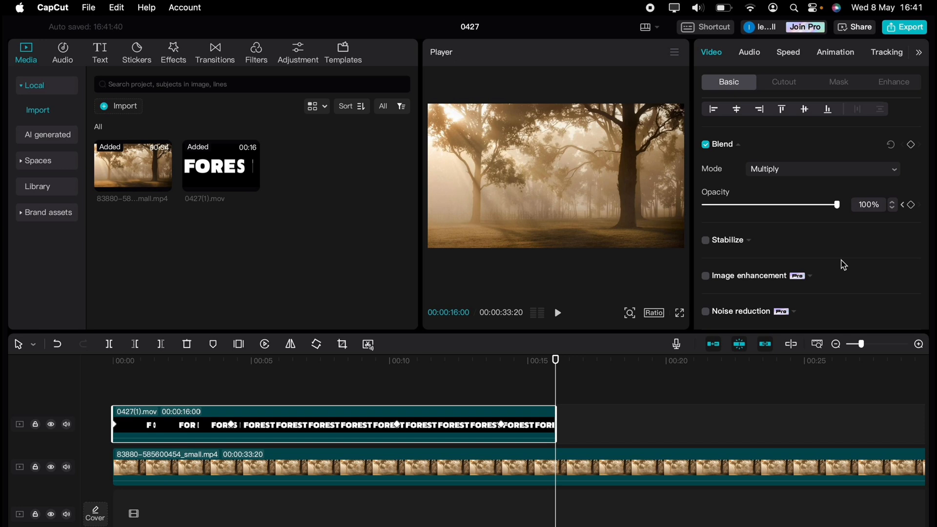
{"action": "left_click_drag", "start_coordinate": [838, 205], "coordinate": [684, 205]}
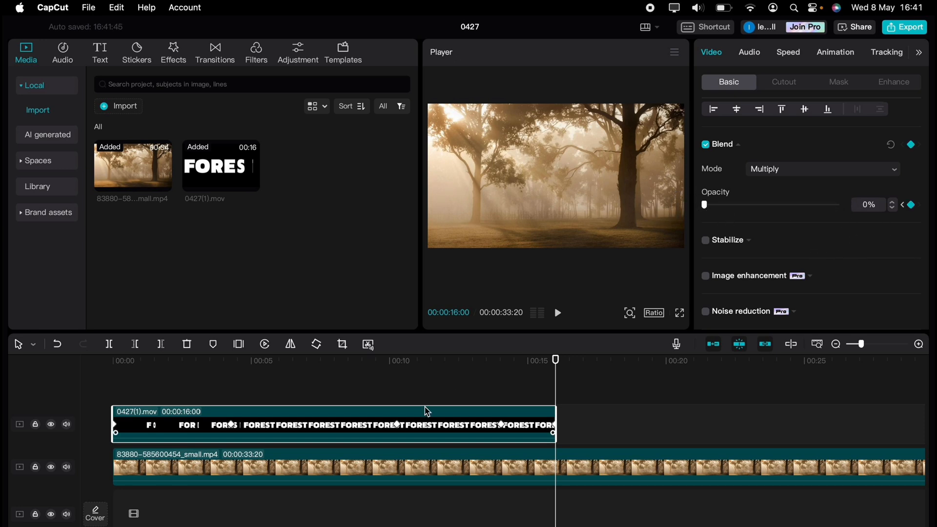
- Play the timeline from the start to review the letter mask closing and the title fading out
{"action": "left_click_drag", "start_coordinate": [132, 399], "coordinate": [111, 387]}
{"action": "key", "text": "space"}
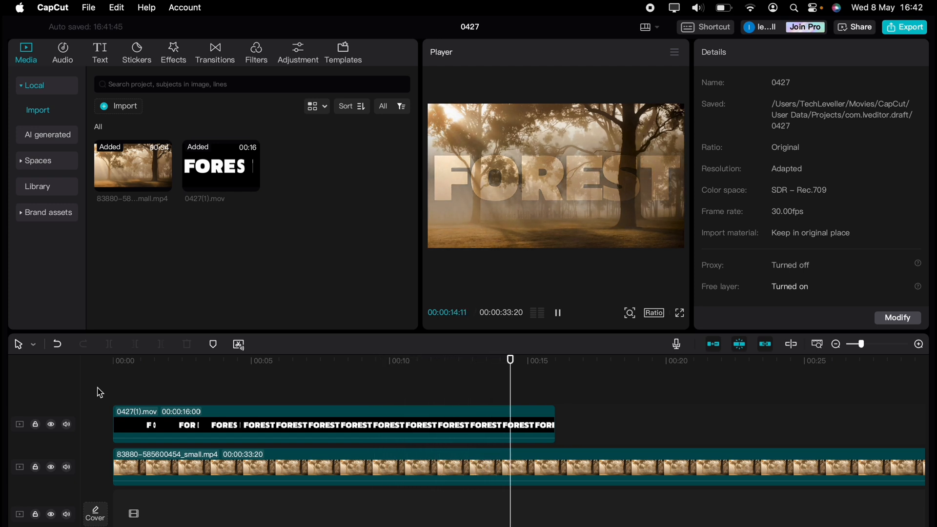
{"action": "key", "text": "space"}
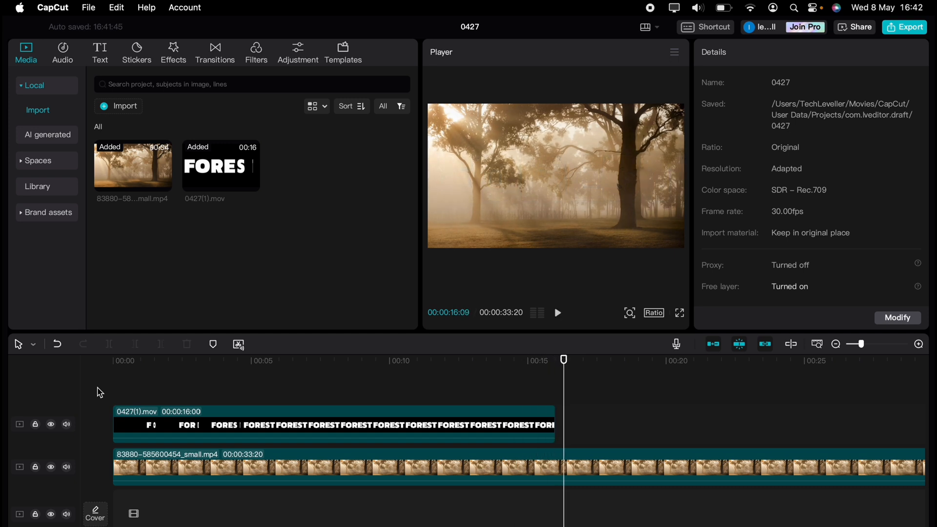
- Apply the Rotate Out 1 exit animation to the 0427(1).mov title clip
{"action": "left_click", "coordinate": [233, 441]}
{"action": "left_click", "coordinate": [478, 422]}
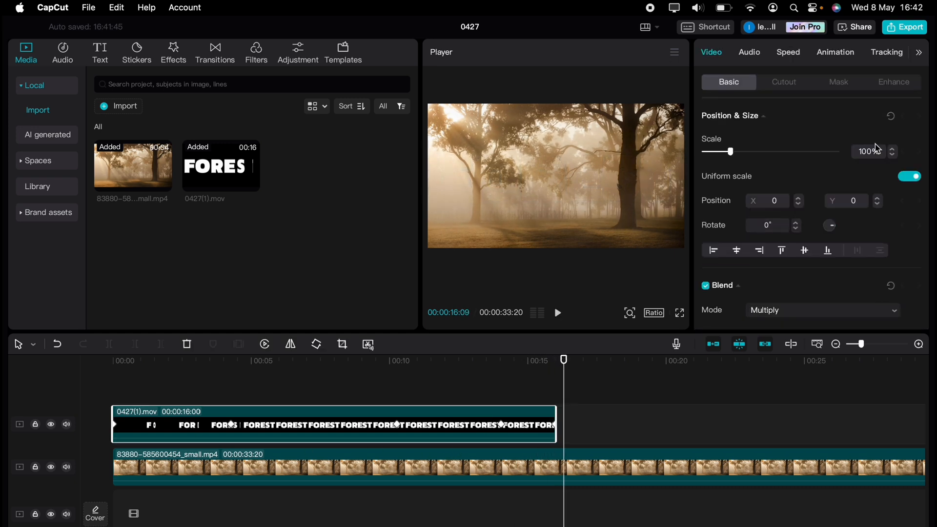
{"action": "left_click", "coordinate": [836, 52]}
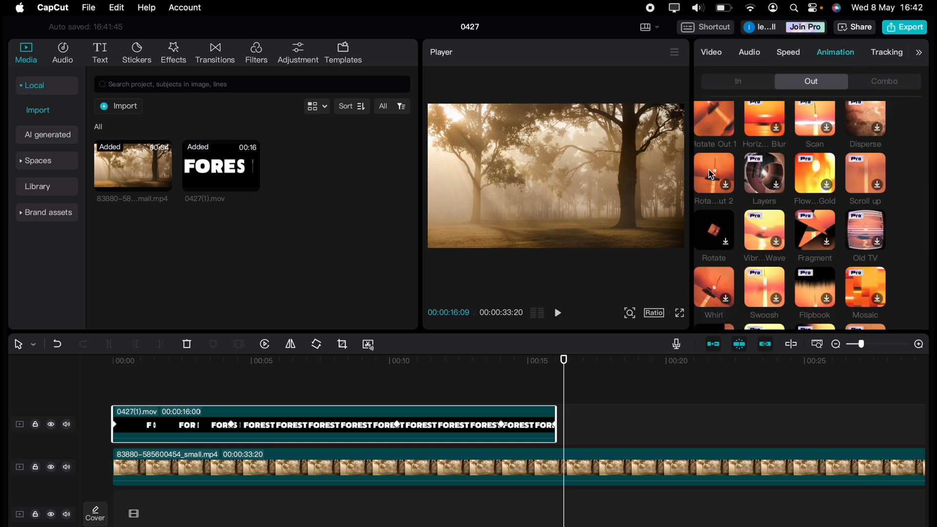
{"action": "left_click", "coordinate": [712, 122]}
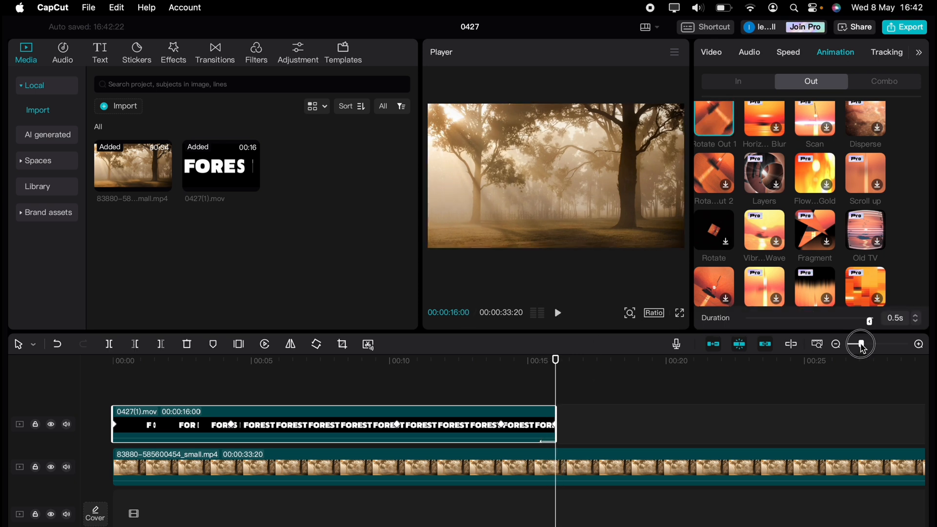
{"action": "mouse_move", "coordinate": [861, 344]}
{"action": "left_mouse_down"}
{"action": "mouse_move", "coordinate": [862, 319]}
{"action": "mouse_move", "coordinate": [836, 326]}
{"action": "left_mouse_up"}
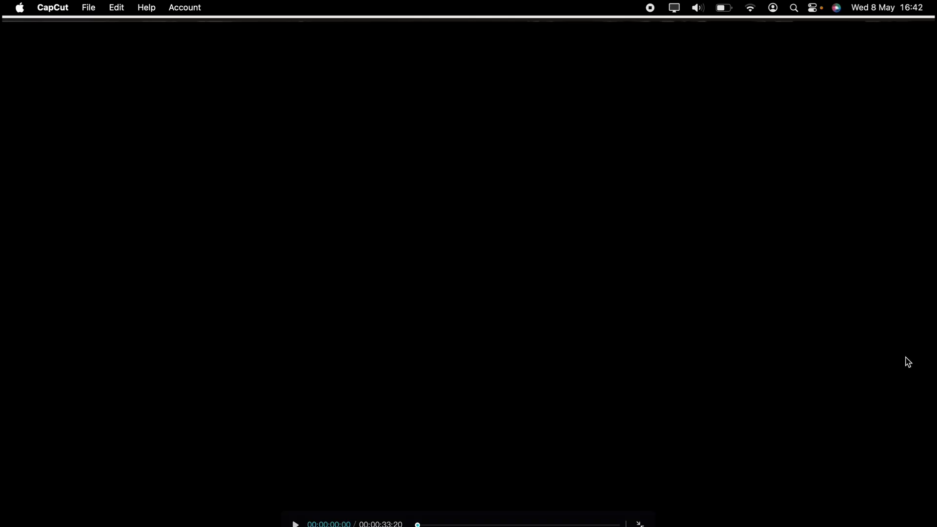
- Play the FOREST reveal and the yellow TEXT effect from the start in full screen
{"action": "key", "text": "space"}
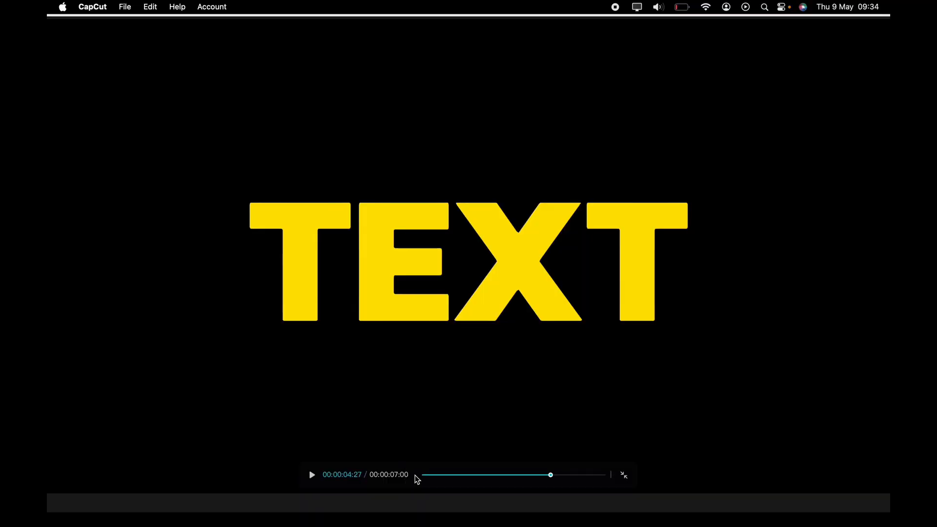
{"action": "left_click", "coordinate": [422, 476]}
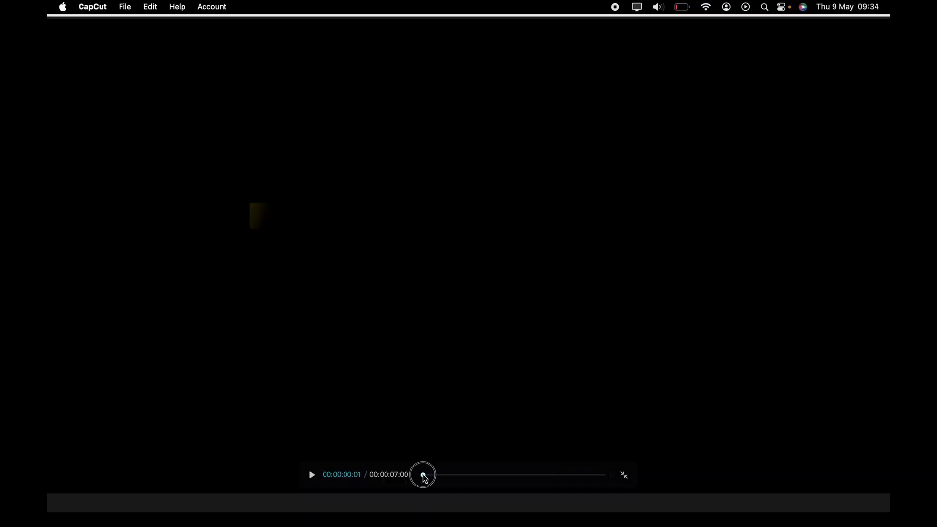
{"action": "left_click", "coordinate": [315, 475]}
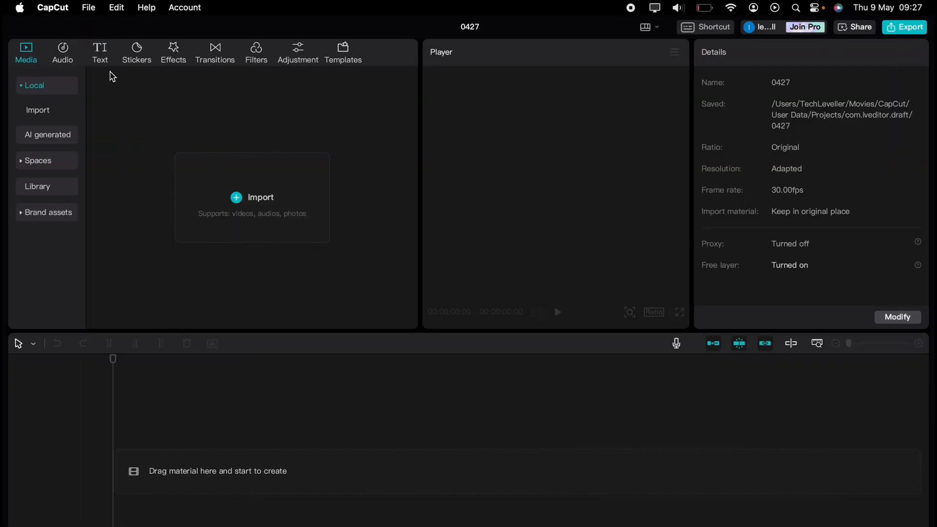
- Add a default text clip at the start of the empty timeline and change its wording to TEXT
{"action": "left_click", "coordinate": [109, 61]}
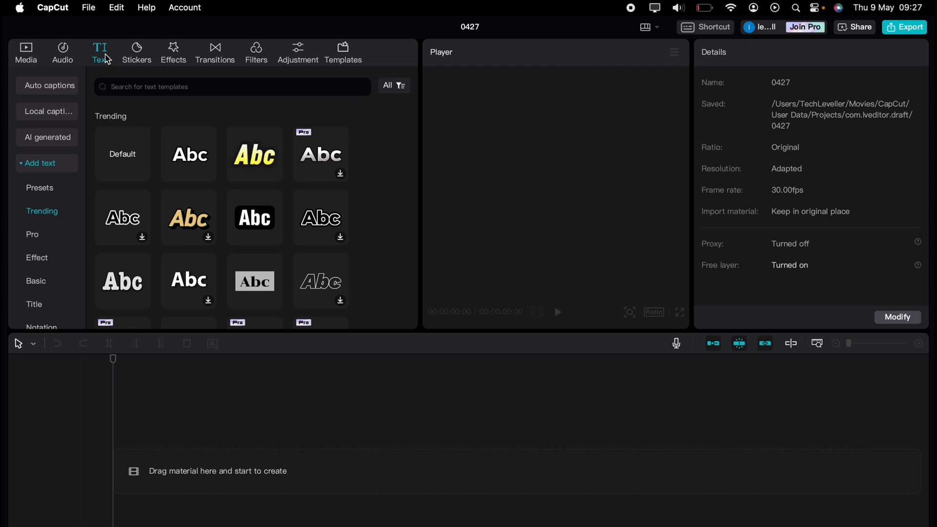
{"action": "left_click_drag", "start_coordinate": [120, 176], "coordinate": [119, 447]}
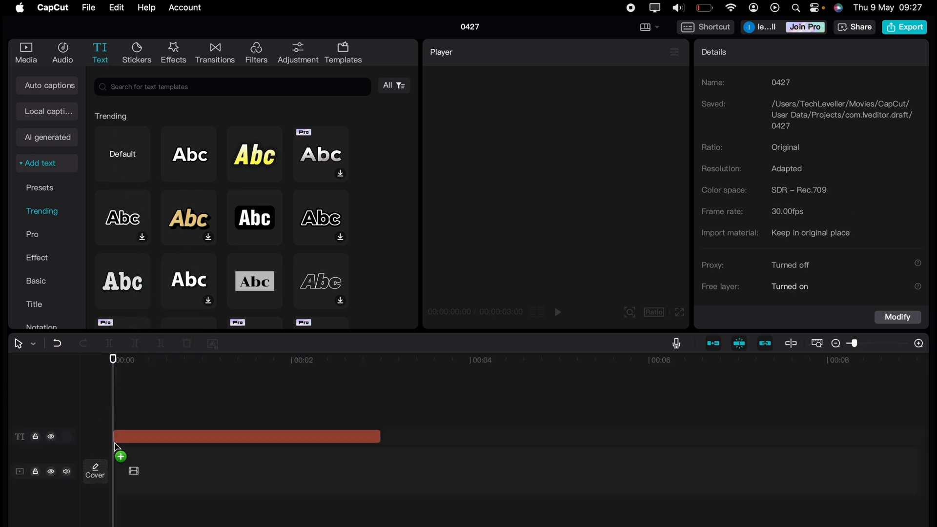
{"action": "triple_click", "coordinate": [749, 117]}
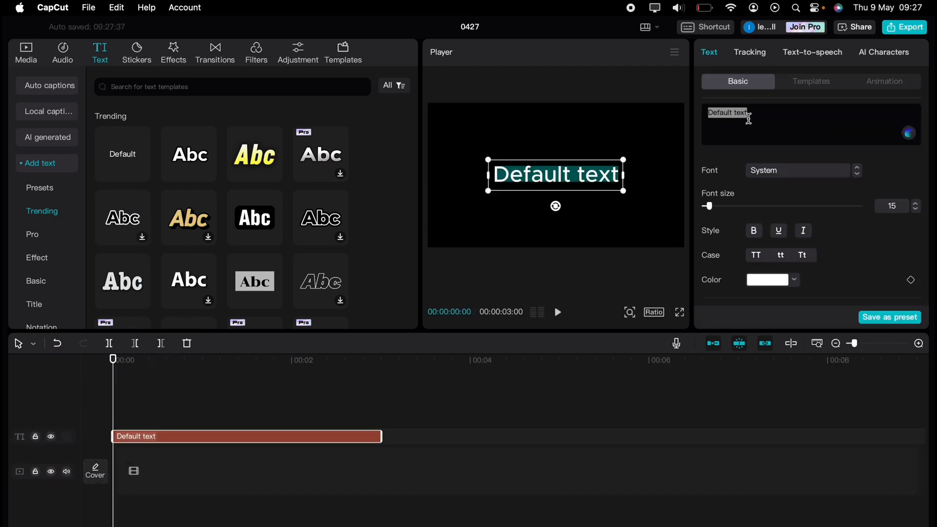
{"action": "type", "text": "TEXT"}
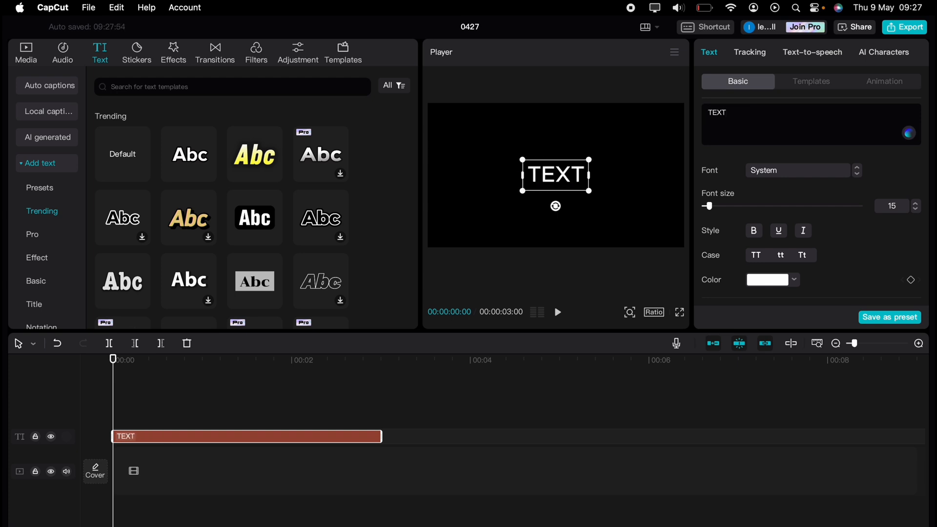
- Format the TEXT title in yellow FFDE00 with the Kanit-Bold font at size 56
{"action": "left_click", "coordinate": [916, 202]}
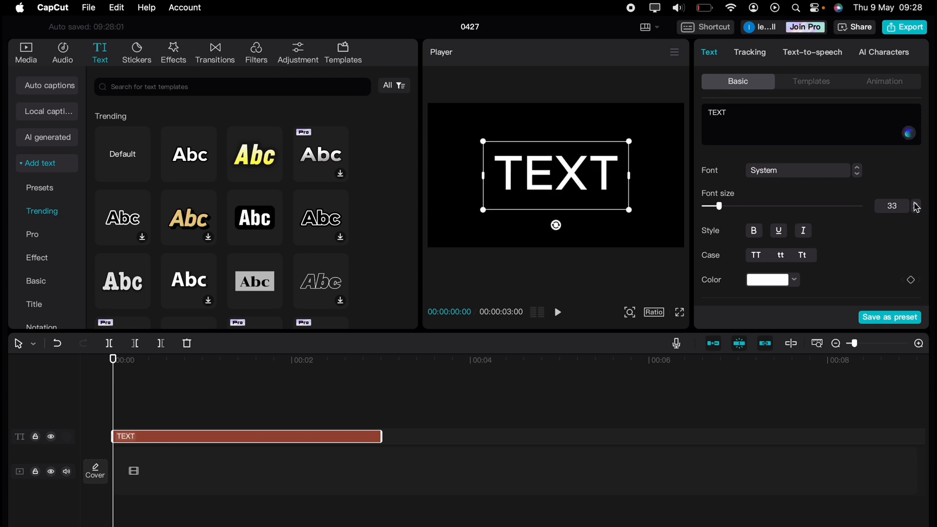
{"action": "left_click", "coordinate": [781, 279]}
{"action": "left_click", "coordinate": [723, 490]}
{"action": "scroll", "coordinate": [725, 490], "scroll_direction": "up", "scroll_amount": 3}
{"action": "left_click", "coordinate": [795, 463]}
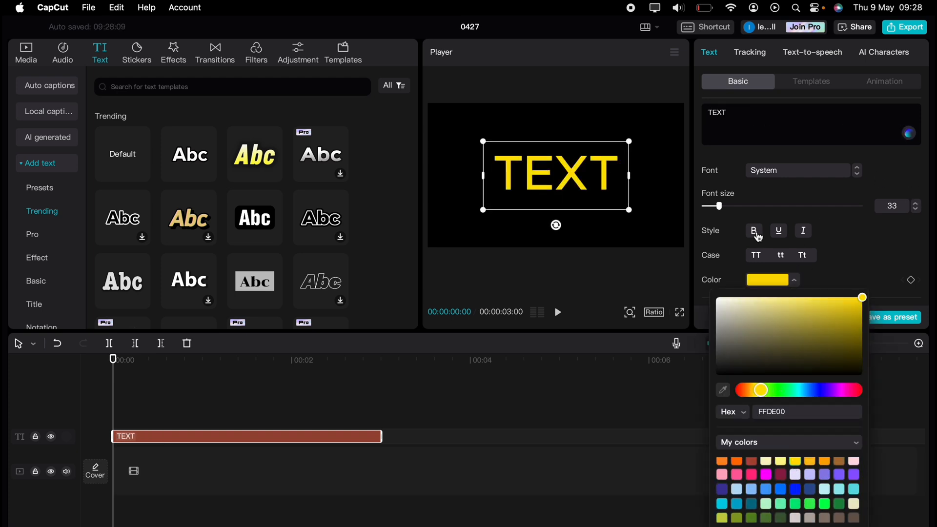
{"action": "left_click", "coordinate": [784, 171]}
{"action": "left_click", "coordinate": [794, 178]}
{"action": "left_click_drag", "start_coordinate": [916, 206], "coordinate": [918, 207]}
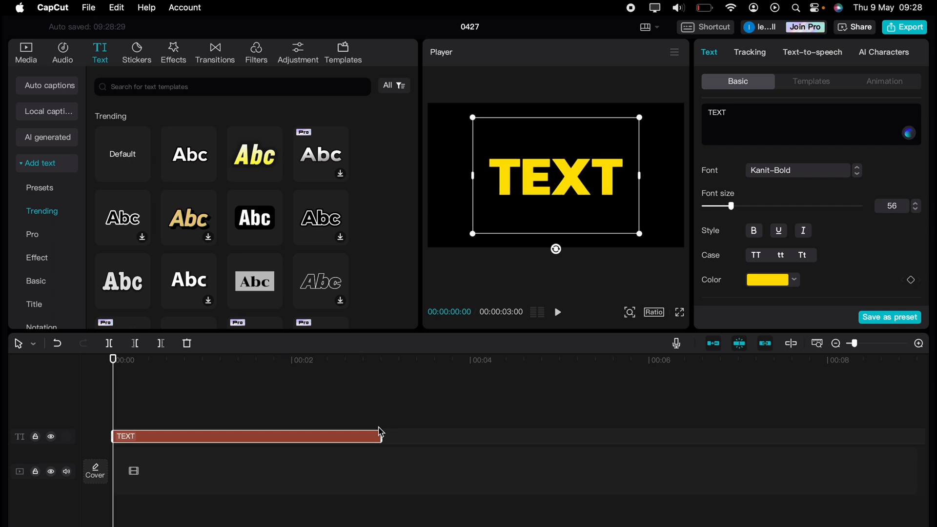
- Extend the TEXT clip to 7 seconds and convert it into a compound clip
{"action": "left_click_drag", "start_coordinate": [381, 432], "coordinate": [739, 452]}
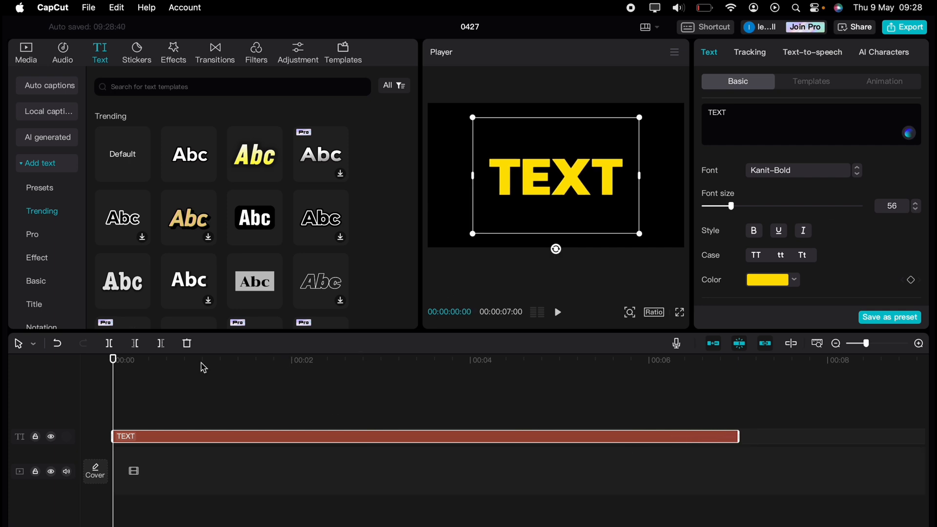
{"action": "left_click", "coordinate": [98, 387]}
{"action": "left_click", "coordinate": [126, 436]}
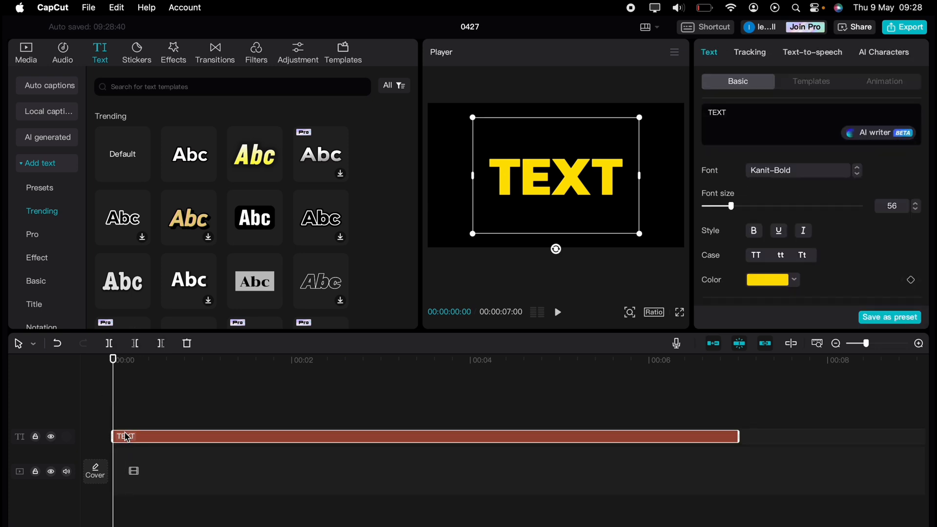
{"action": "right_click", "coordinate": [158, 437]}
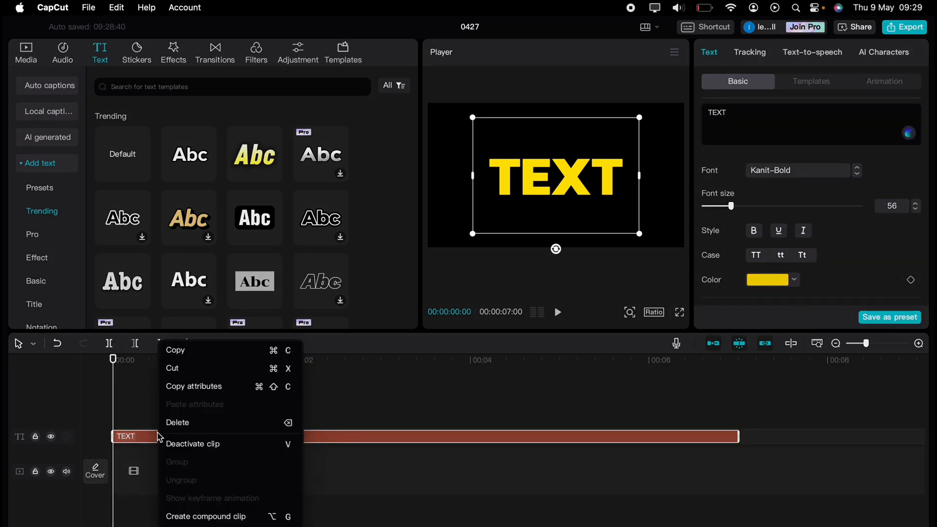
{"action": "left_click", "coordinate": [177, 515]}
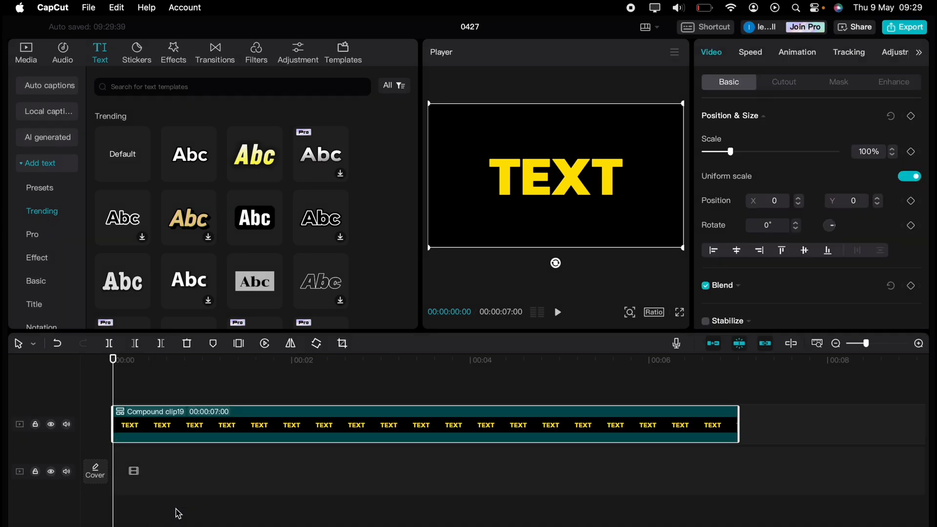
{"action": "left_click", "coordinate": [176, 512]}
- Add a Mirror mask to the compound clip, rotated to -70° with size 117 and feathered edges
{"action": "left_click_drag", "start_coordinate": [178, 391], "coordinate": [91, 387]}
{"action": "left_click", "coordinate": [137, 418]}
{"action": "left_click", "coordinate": [836, 82]}
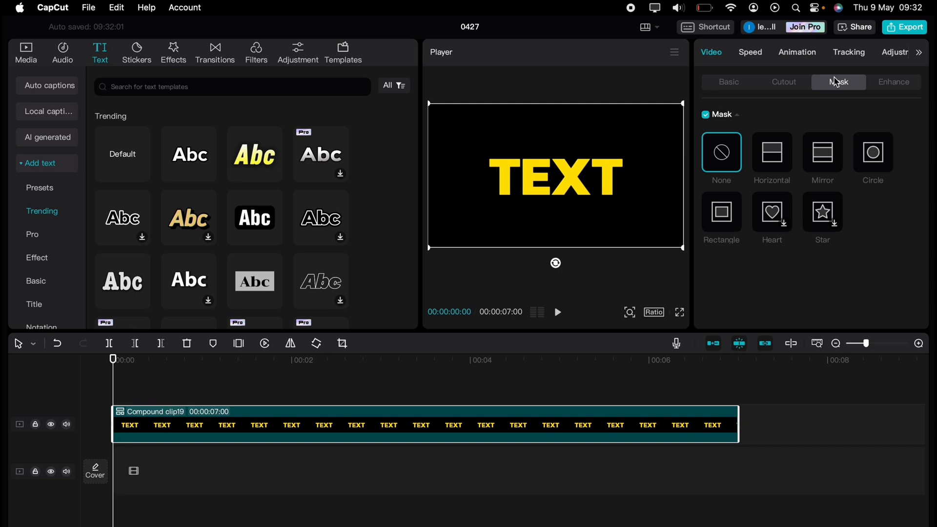
{"action": "left_click", "coordinate": [832, 150]}
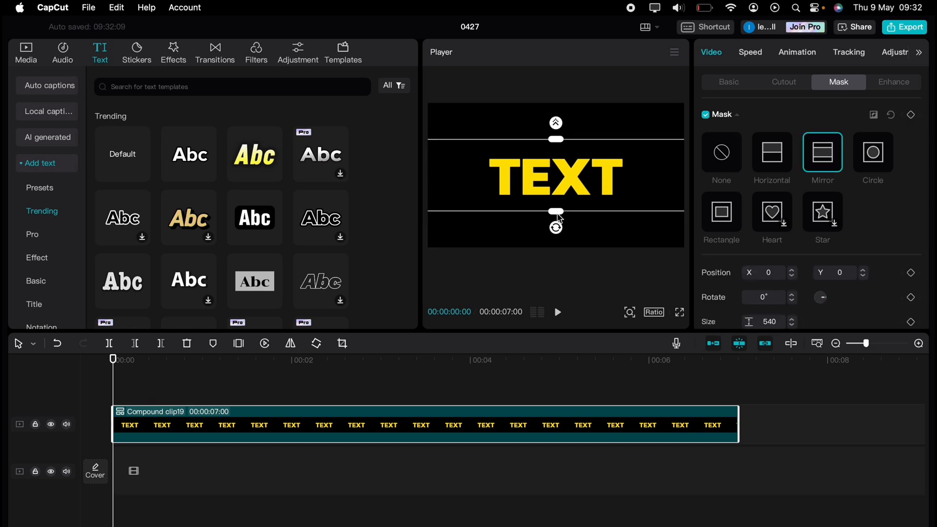
{"action": "left_click_drag", "start_coordinate": [558, 228], "coordinate": [521, 164]}
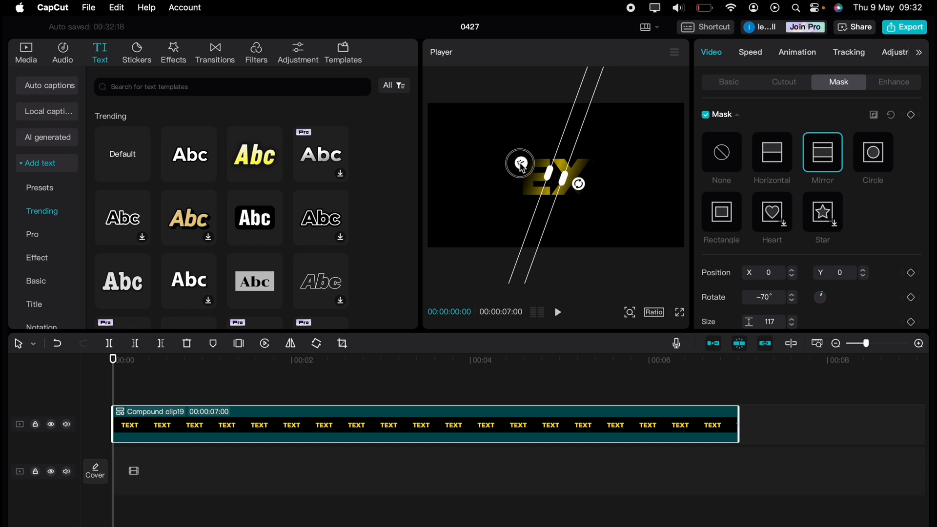
{"action": "mouse_move", "coordinate": [521, 165]}
{"action": "left_mouse_down"}
{"action": "mouse_move", "coordinate": [499, 161]}
{"action": "mouse_move", "coordinate": [522, 176]}
{"action": "left_mouse_up"}
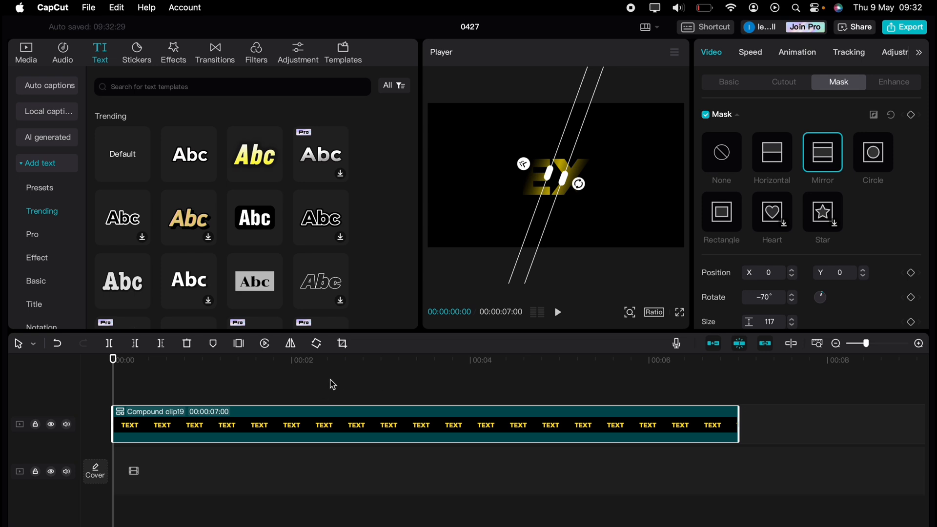
- Move the mask to X -738, Y 34, before the first letter, and add position and size keyframes at 00:00:00:00
{"action": "left_click_drag", "start_coordinate": [540, 219], "coordinate": [443, 216]}
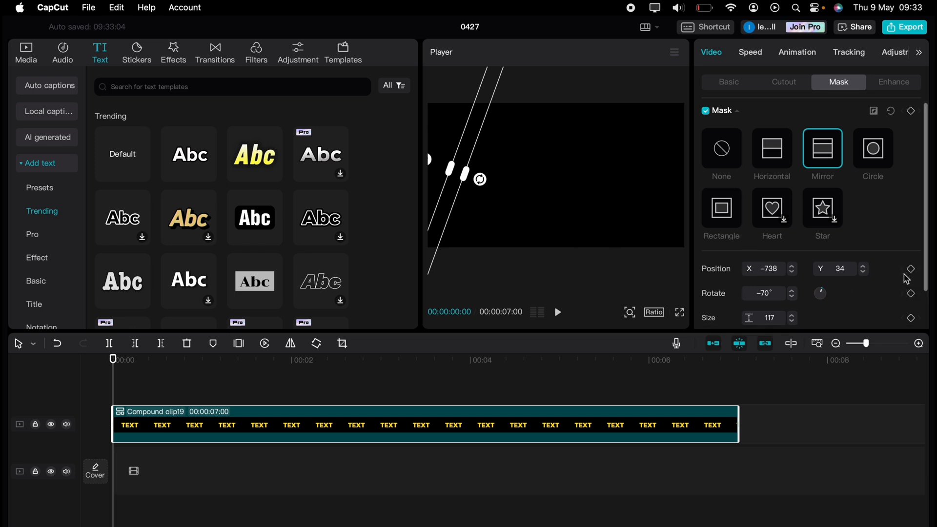
{"action": "scroll", "coordinate": [908, 275], "scroll_direction": "down", "scroll_amount": 1}
{"action": "left_click", "coordinate": [911, 248]}
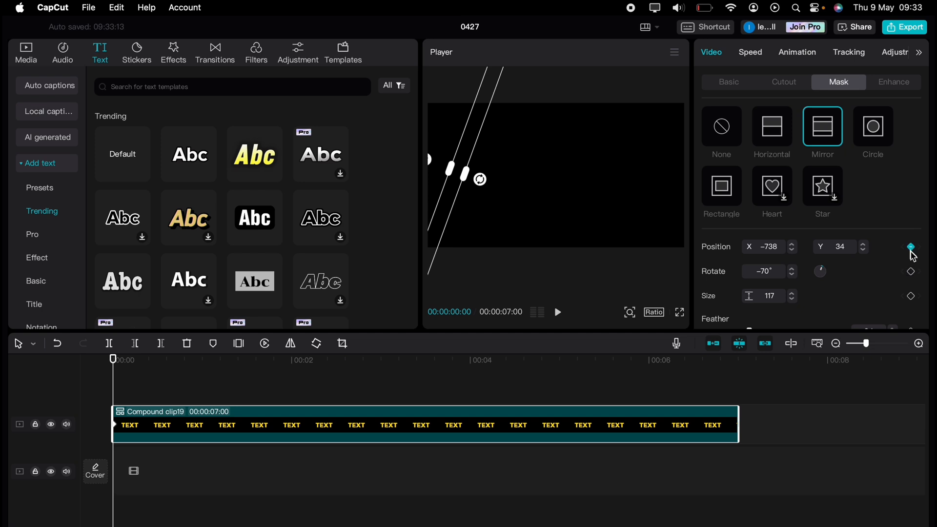
{"action": "left_click", "coordinate": [911, 296]}
- Keyframe the mask at X 754, Y 2 at 00:00:01:06 and X -745, Y 2 at 00:00:02:10, including a size keyframe at 00:00:02:10
{"action": "left_click_drag", "start_coordinate": [113, 371], "coordinate": [221, 374]}
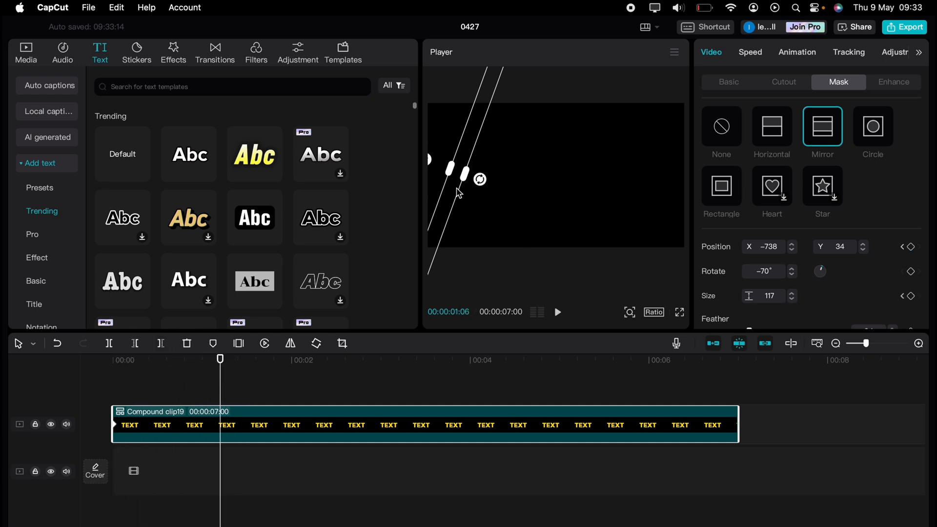
{"action": "left_click_drag", "start_coordinate": [459, 192], "coordinate": [653, 201]}
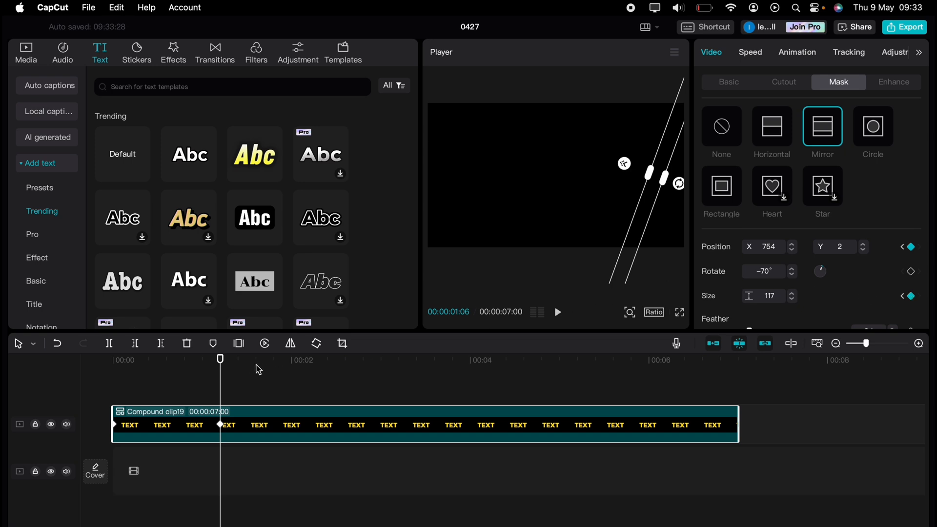
{"action": "left_click_drag", "start_coordinate": [222, 372], "coordinate": [321, 372]}
{"action": "left_click_drag", "start_coordinate": [644, 211], "coordinate": [444, 209]}
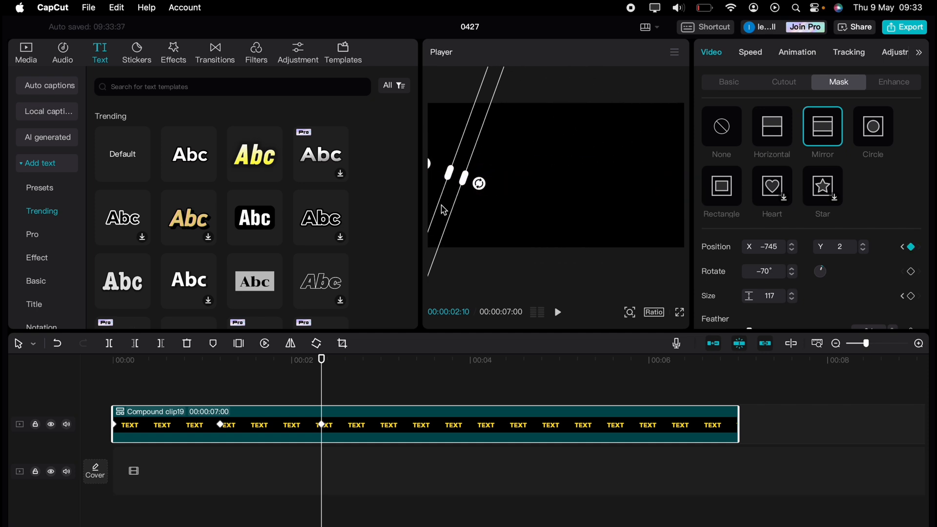
{"action": "left_click", "coordinate": [910, 297]}
- Keyframe the mask at X 0, Y -23 over the middle of the title at 00:00:03:20, including a size keyframe
{"action": "left_click_drag", "start_coordinate": [321, 378], "coordinate": [440, 378]}
{"action": "left_click_drag", "start_coordinate": [443, 216], "coordinate": [541, 220]}
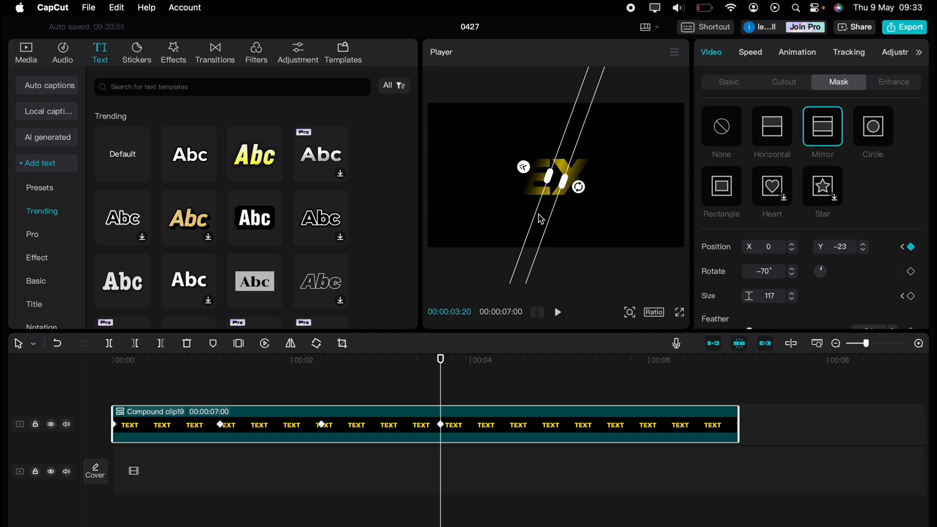
{"action": "left_click", "coordinate": [911, 296]}
- Widen the mask to size 2099 at 00:00:04:27 to uncover the whole title, and add a position keyframe there
{"action": "left_click_drag", "start_coordinate": [442, 376], "coordinate": [551, 381]}
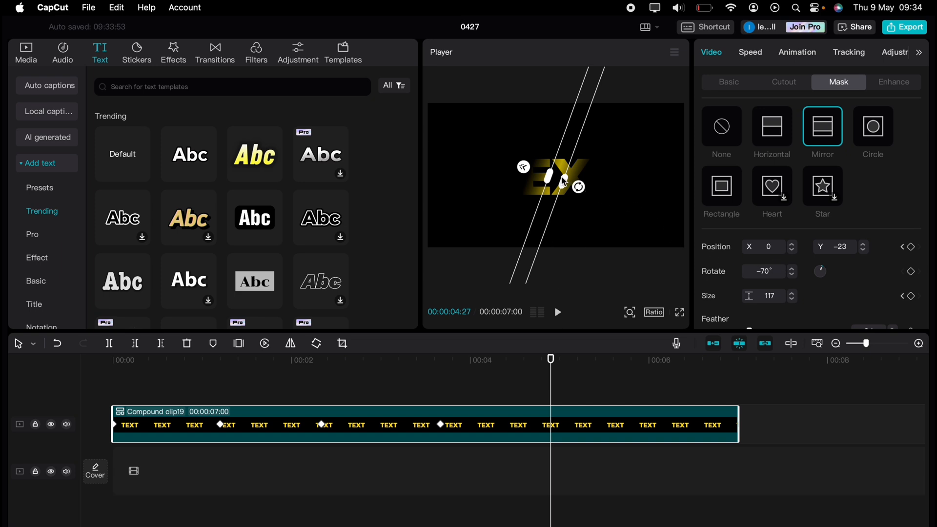
{"action": "left_click_drag", "start_coordinate": [564, 181], "coordinate": [698, 201]}
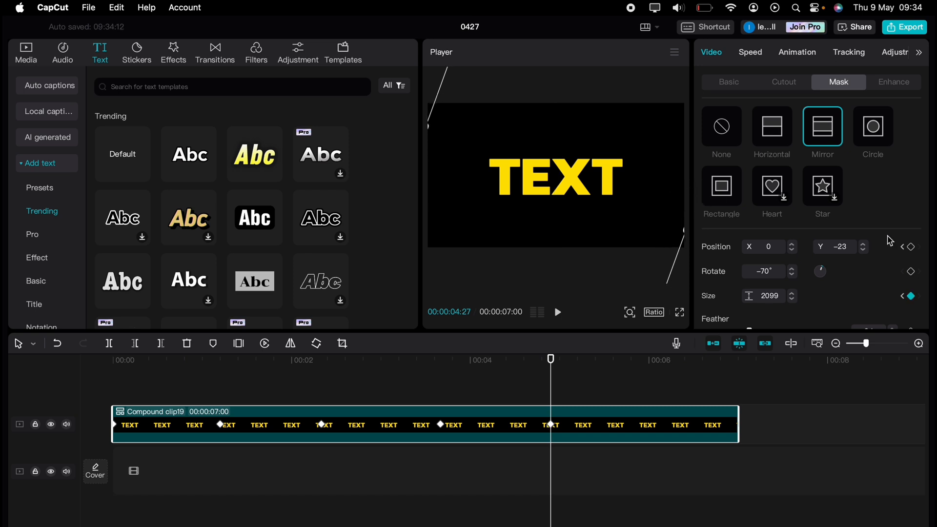
{"action": "left_click", "coordinate": [911, 247]}
- Play the finished mask reveal in full screen from the beginning, and return to the editor
{"action": "left_click", "coordinate": [680, 313]}
{"action": "left_click", "coordinate": [419, 525]}
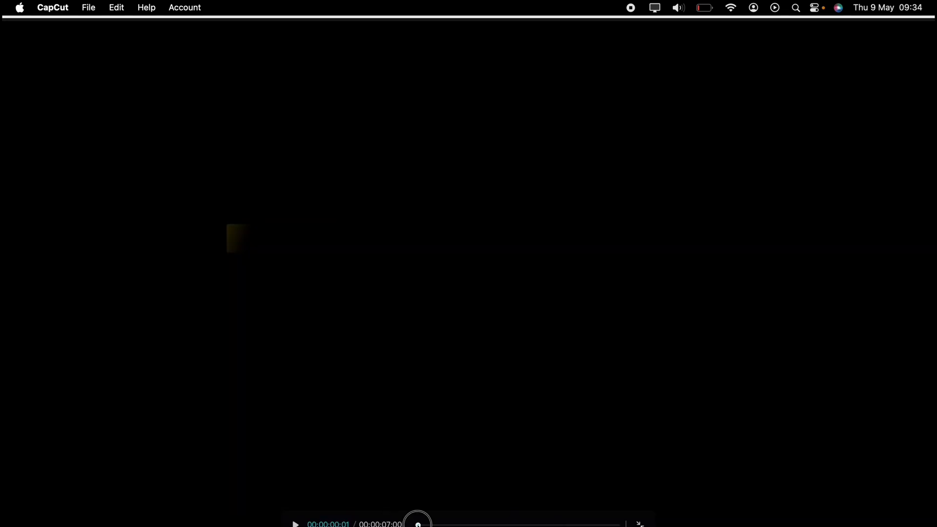
{"action": "left_click", "coordinate": [297, 524]}
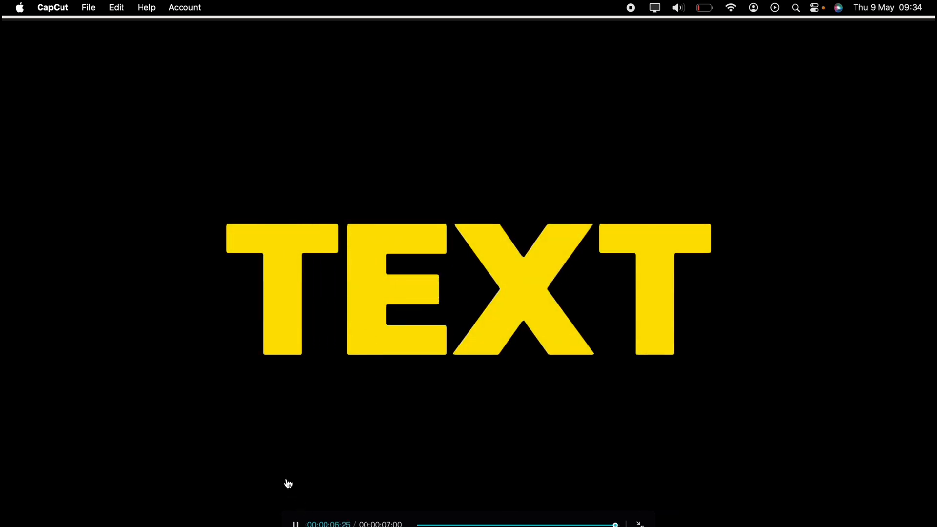
{"action": "key", "text": "Escape"}
- Match the credits text clip and its ending keyframe to the black clip's end at 00:00:12:24, and play the scroll from the start
{"action": "left_click", "coordinate": [407, 388]}
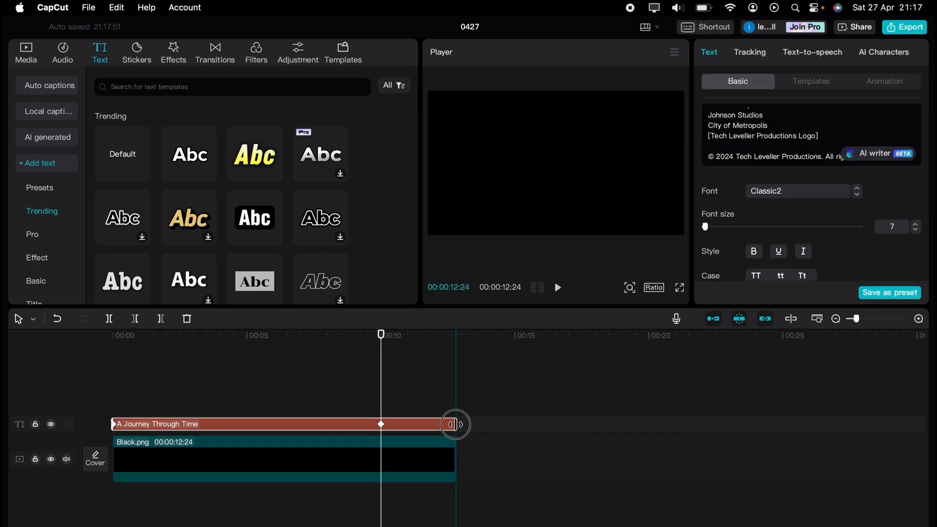
{"action": "left_click", "coordinate": [454, 425]}
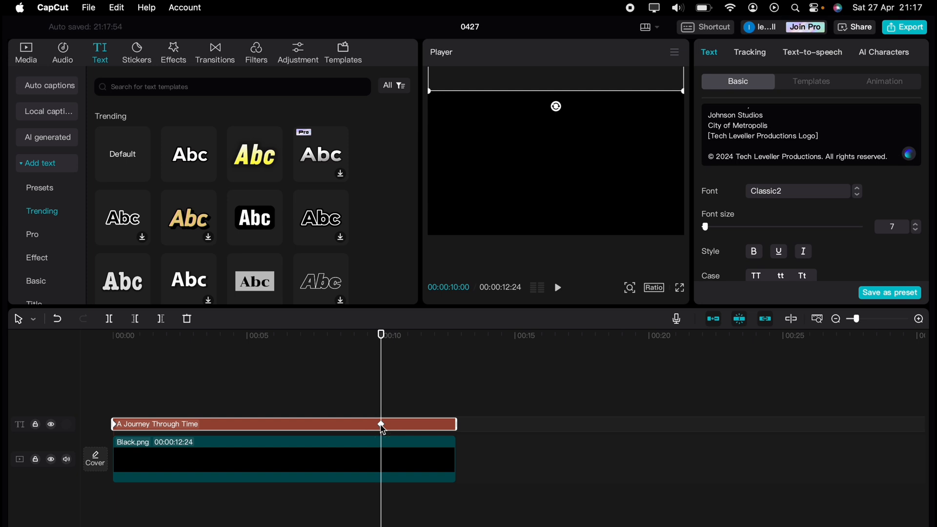
{"action": "left_click_drag", "start_coordinate": [381, 426], "coordinate": [450, 424]}
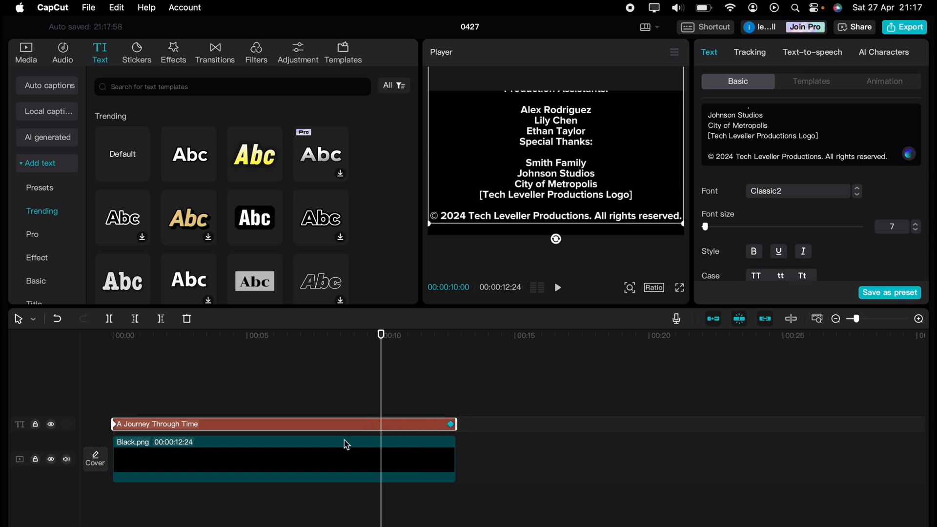
{"action": "left_click", "coordinate": [114, 398]}
{"action": "key", "text": "space"}
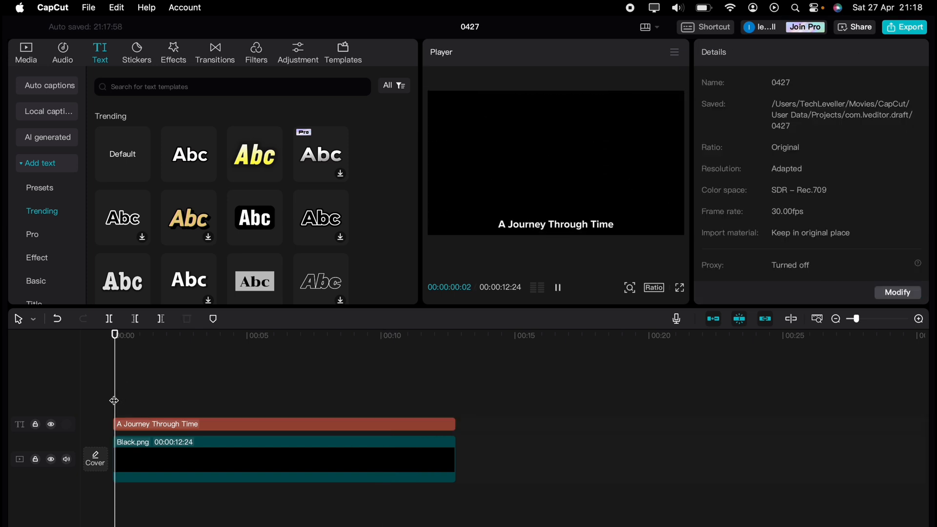